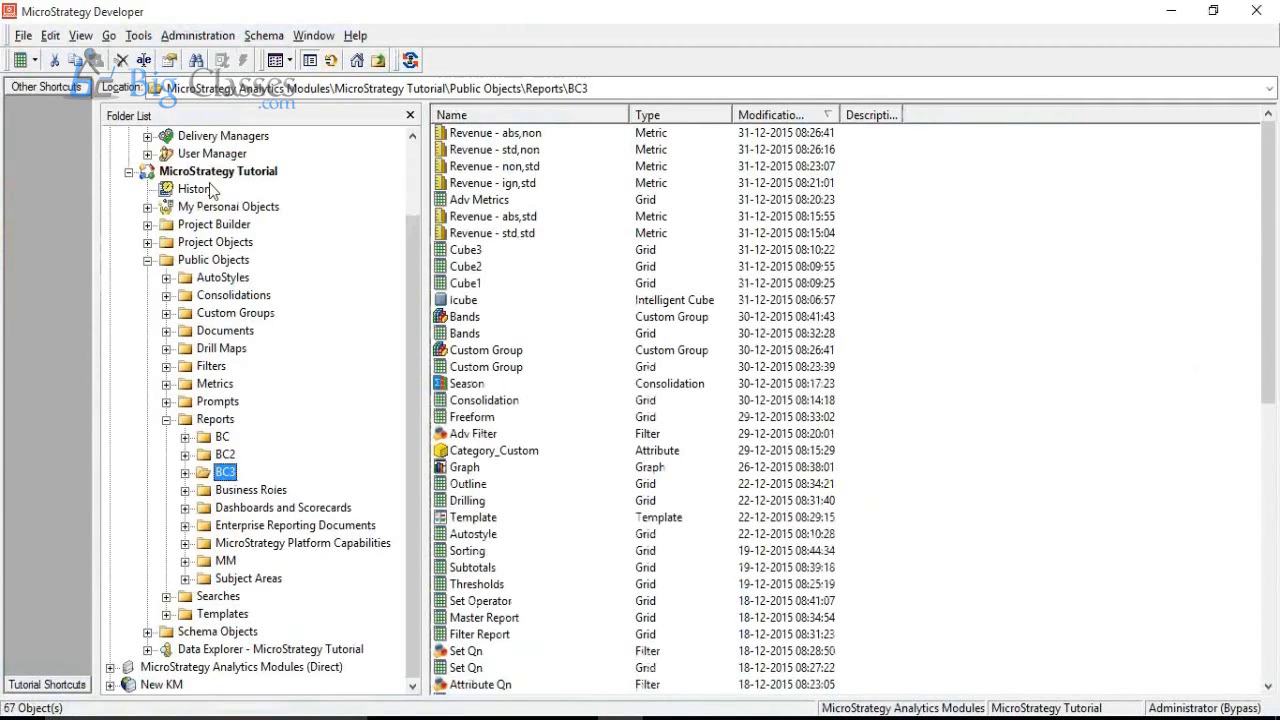
# Step: Collapse the MicroStrategy Tutorial project and disconnect from the MicroStrategy Analytics Modules project source
pyautogui.click(129, 172)
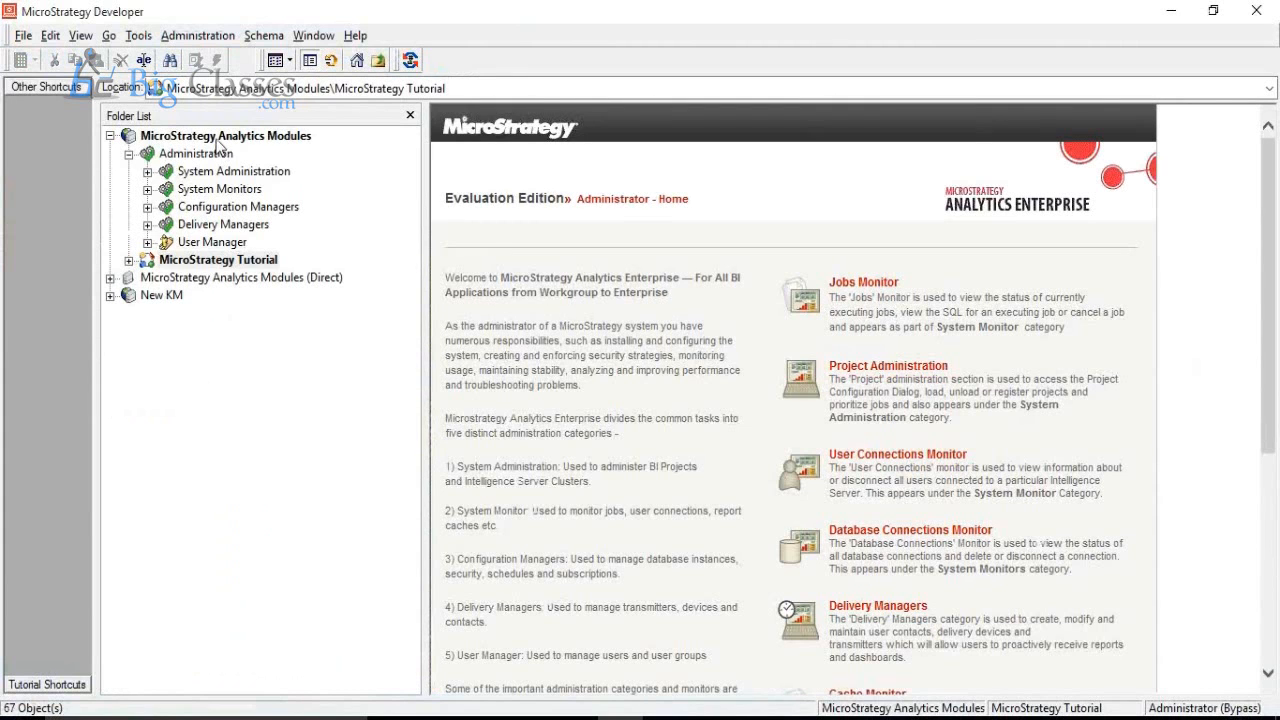
pyautogui.rightClick(218, 138)
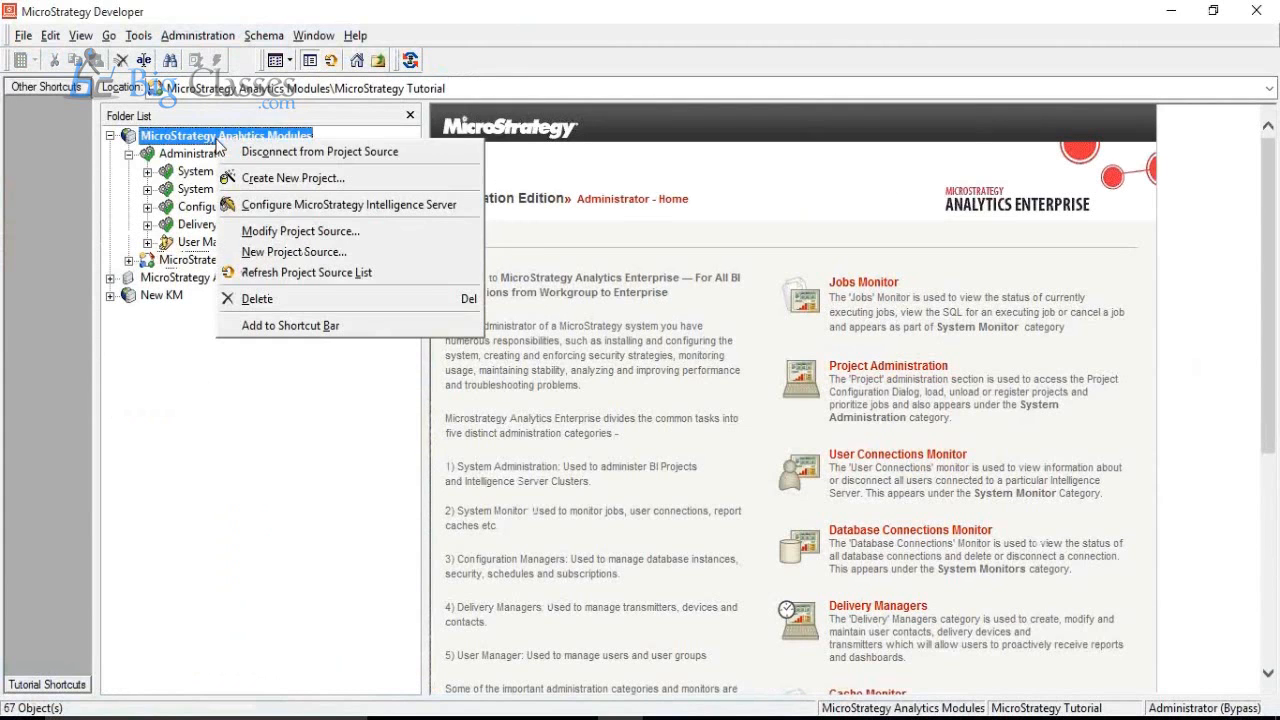
pyautogui.click(273, 153)
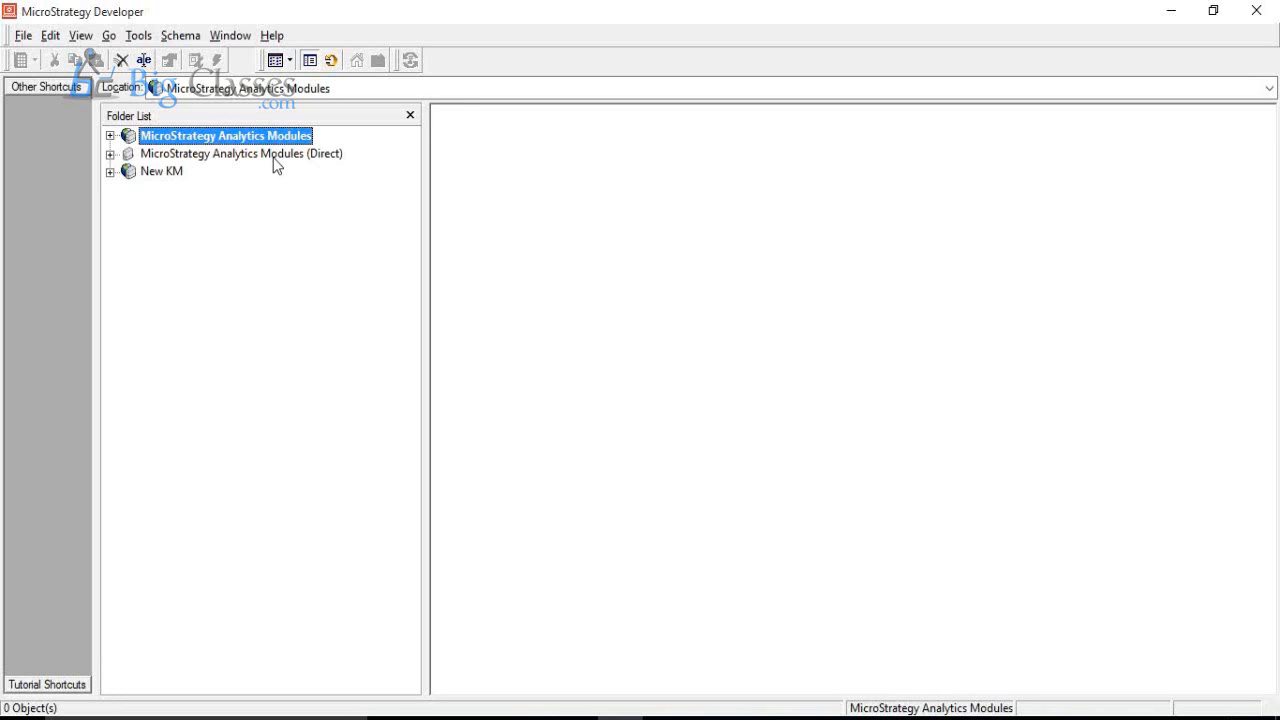
# Step: Reconnect to the MicroStrategy Analytics Modules project source, logging in as administrator with the password left blank
pyautogui.click(274, 158)
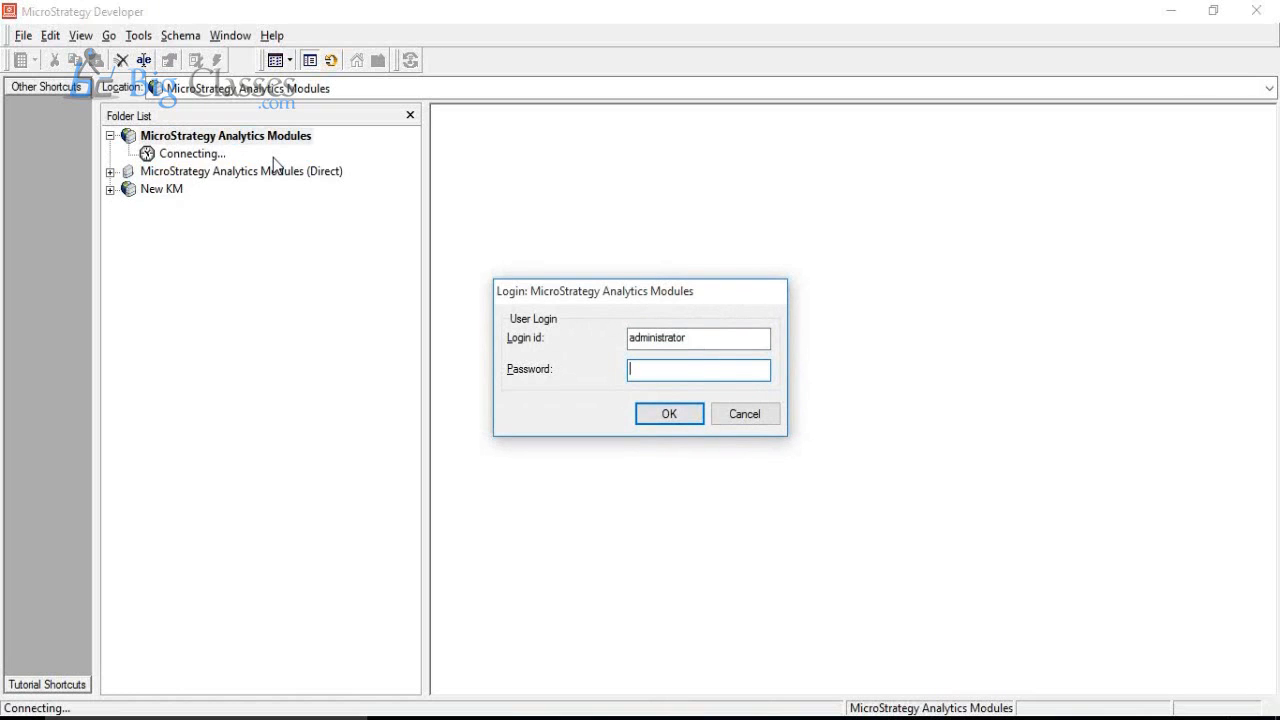
pyautogui.press('Return')
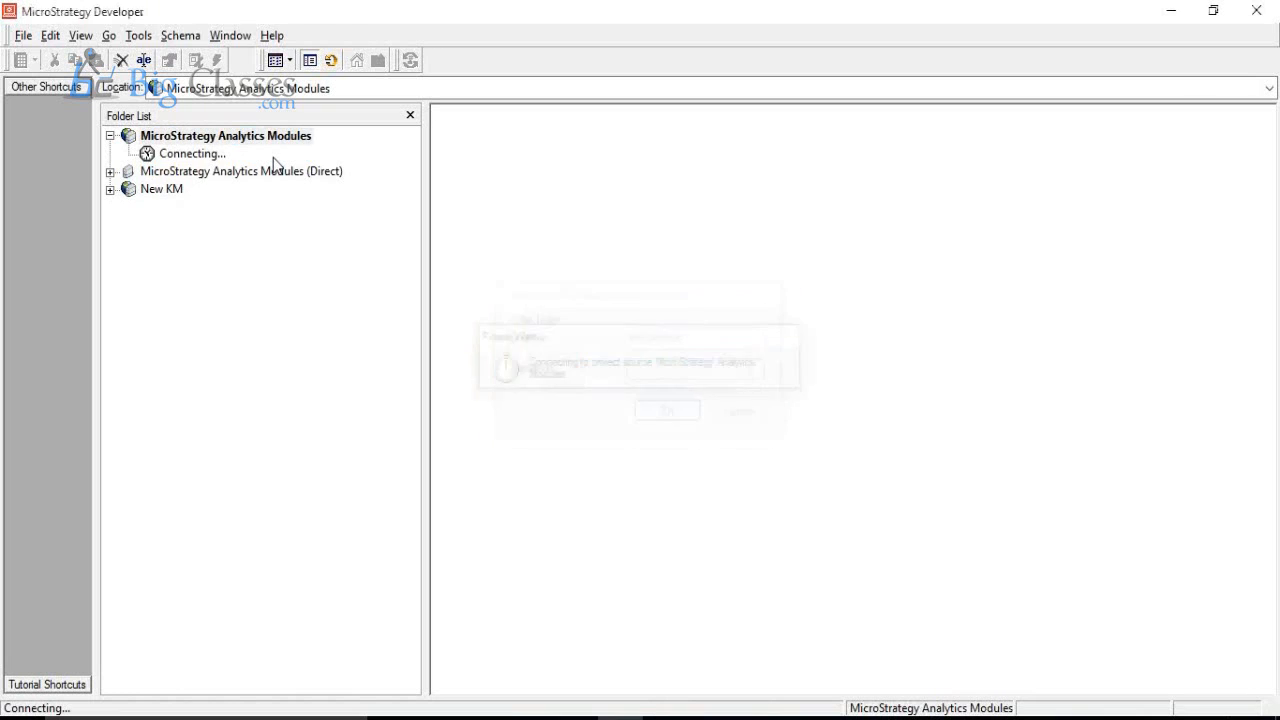
pyautogui.press('Return')
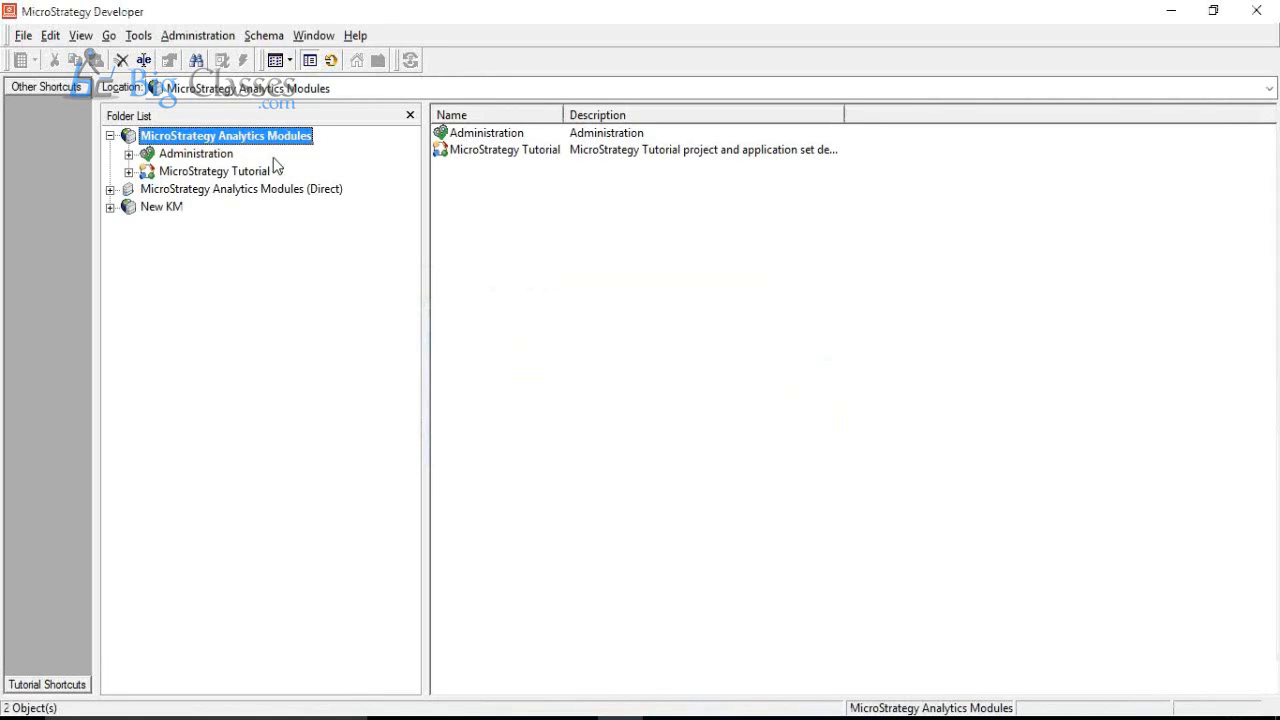
# Step: Look at the MicroStrategy Analytics Modules project source and its Direct counterpart in the folder list
pyautogui.press('Down')
pyautogui.press('Down')
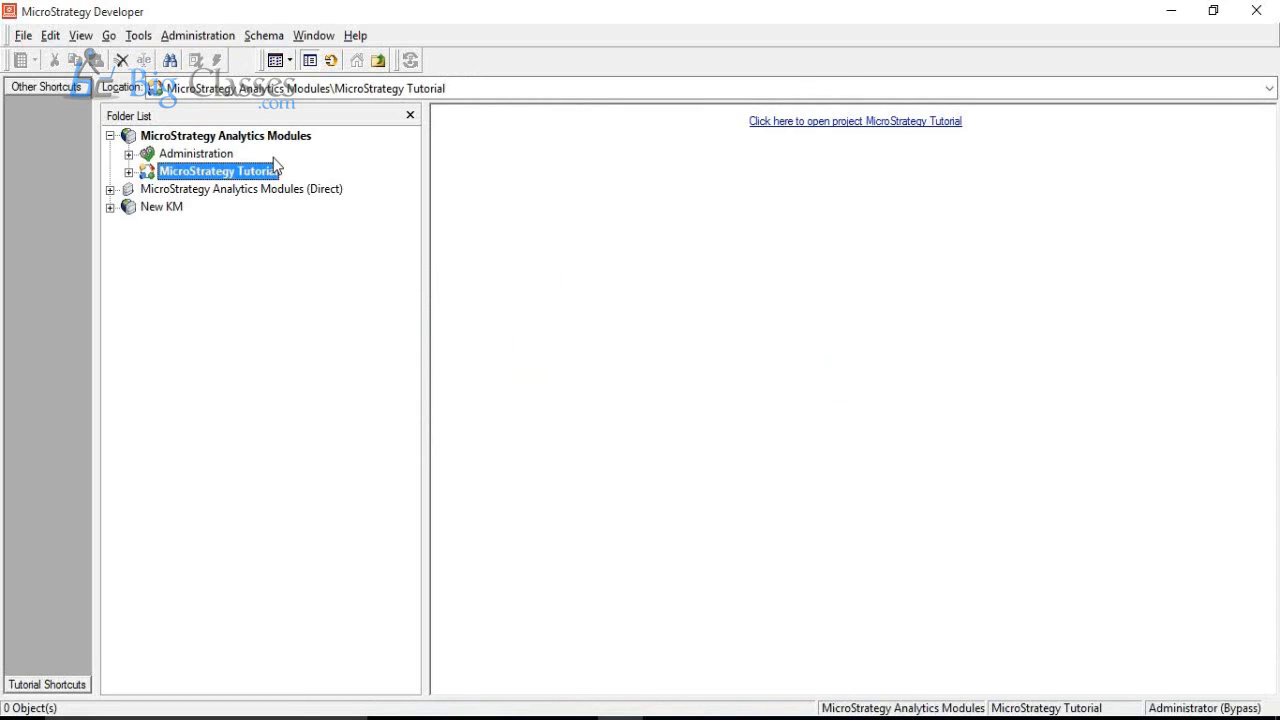
pyautogui.click(110, 135)
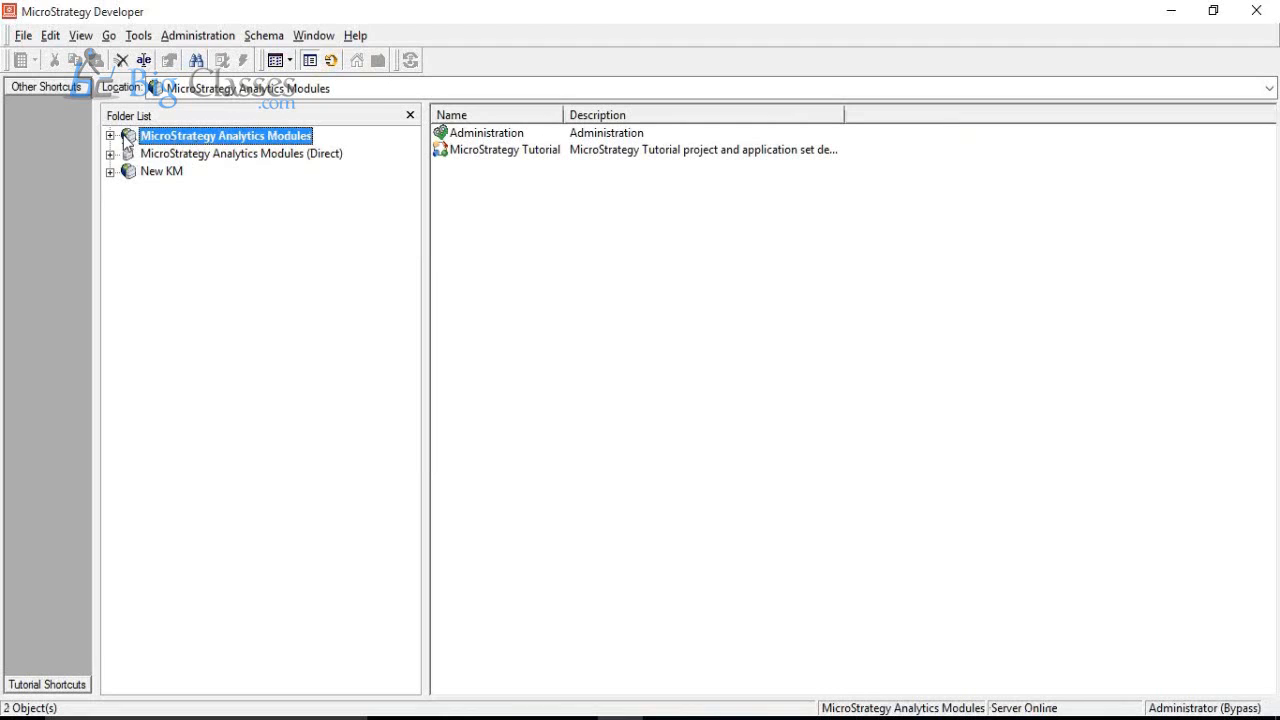
pyautogui.click(177, 155)
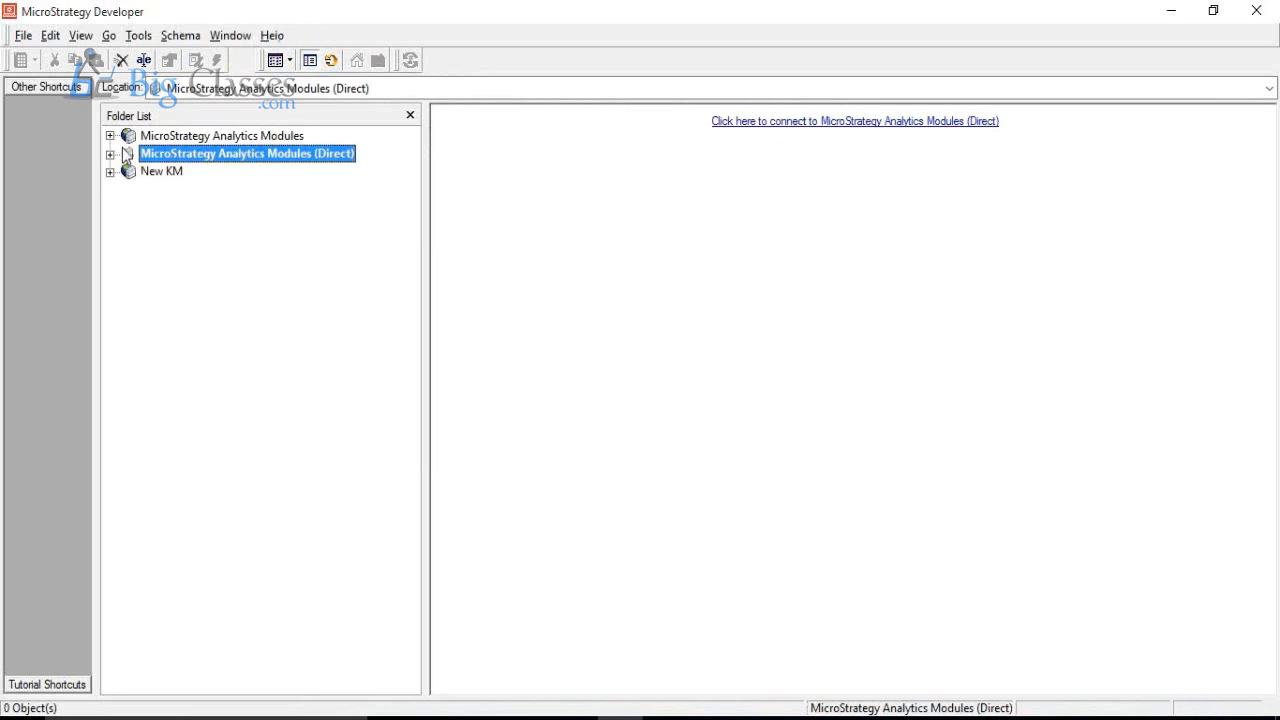
pyautogui.click(172, 140)
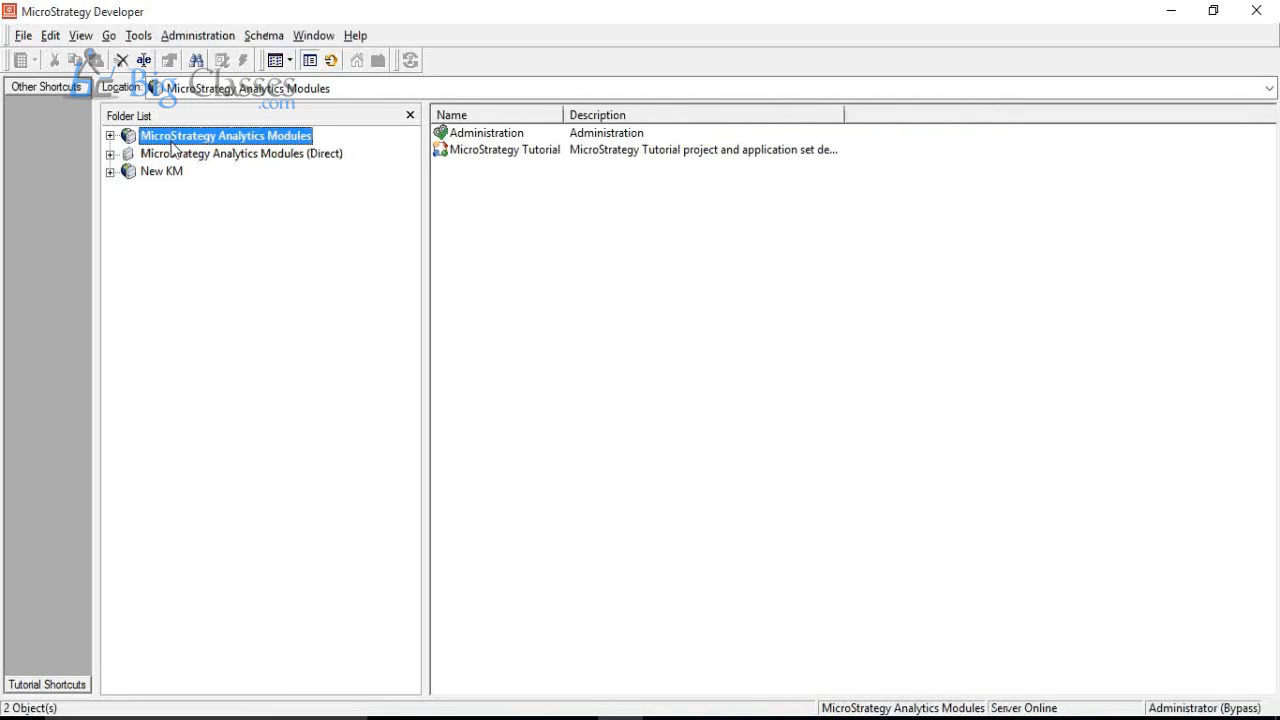
pyautogui.click(197, 158)
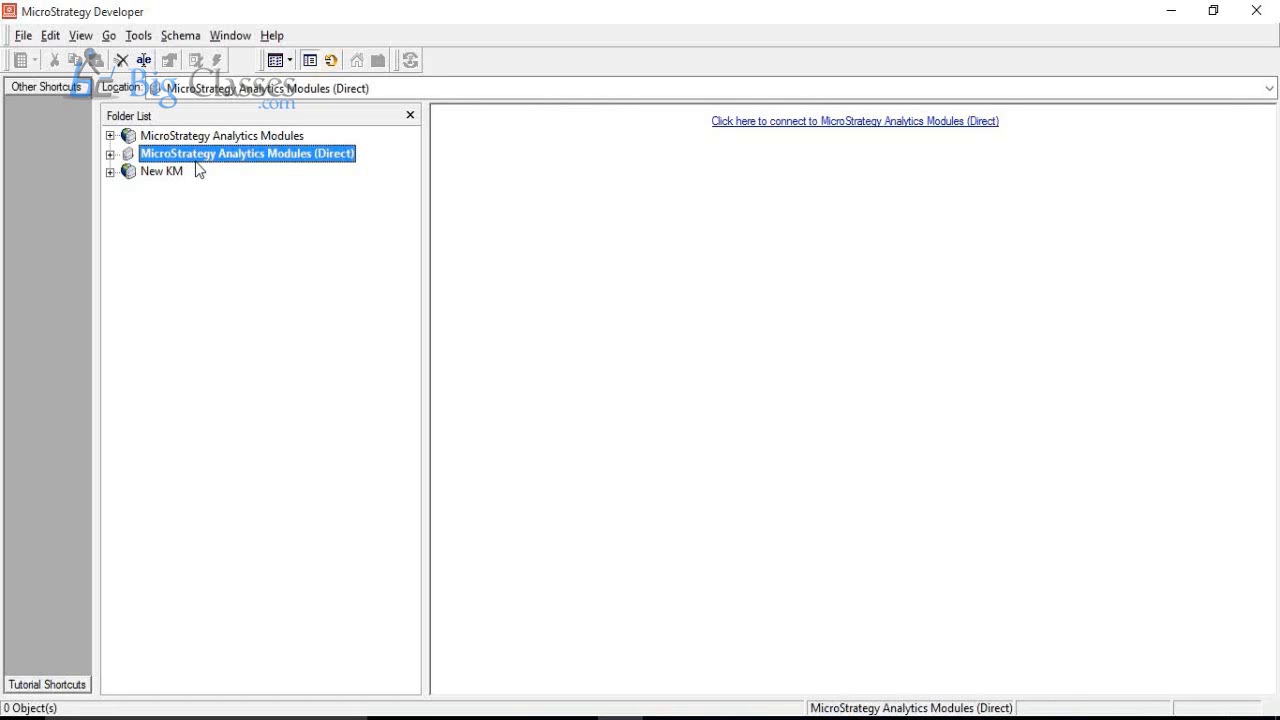
# Step: Expand the MicroStrategy Analytics Modules server source and open its MicroStrategy Tutorial project
pyautogui.press('Up')
pyautogui.press('Right')
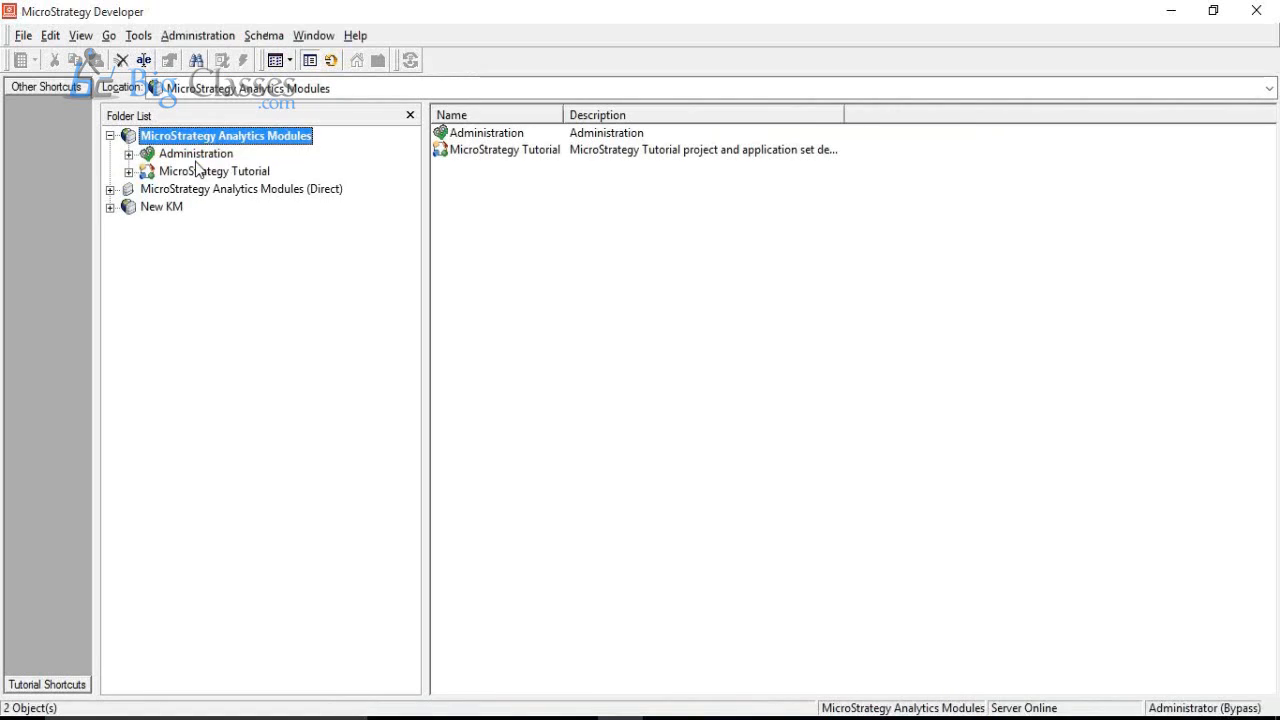
pyautogui.press('Down')
pyautogui.press('Down')
pyautogui.press('Right')
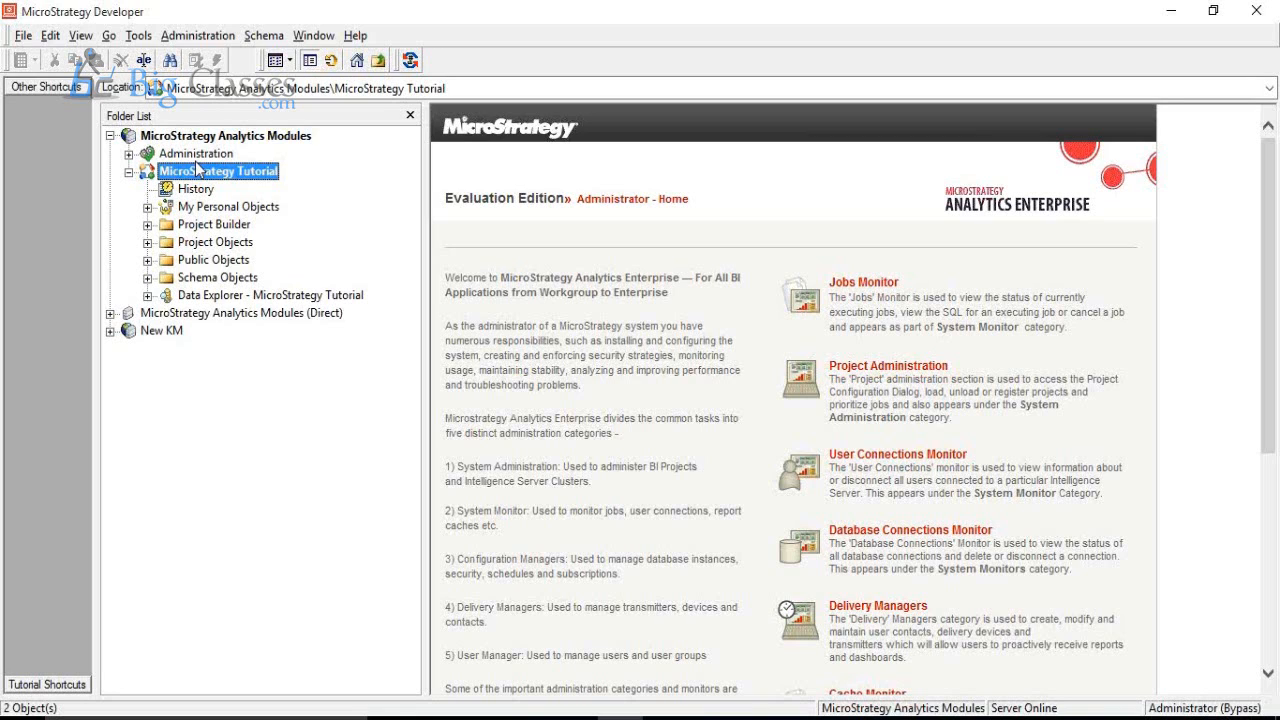
# Step: Expand the Public Objects folder of the MicroStrategy Tutorial project
pyautogui.press('Down')
pyautogui.press('Down')
pyautogui.press('Down')
pyautogui.press('Down')
pyautogui.press('Down')
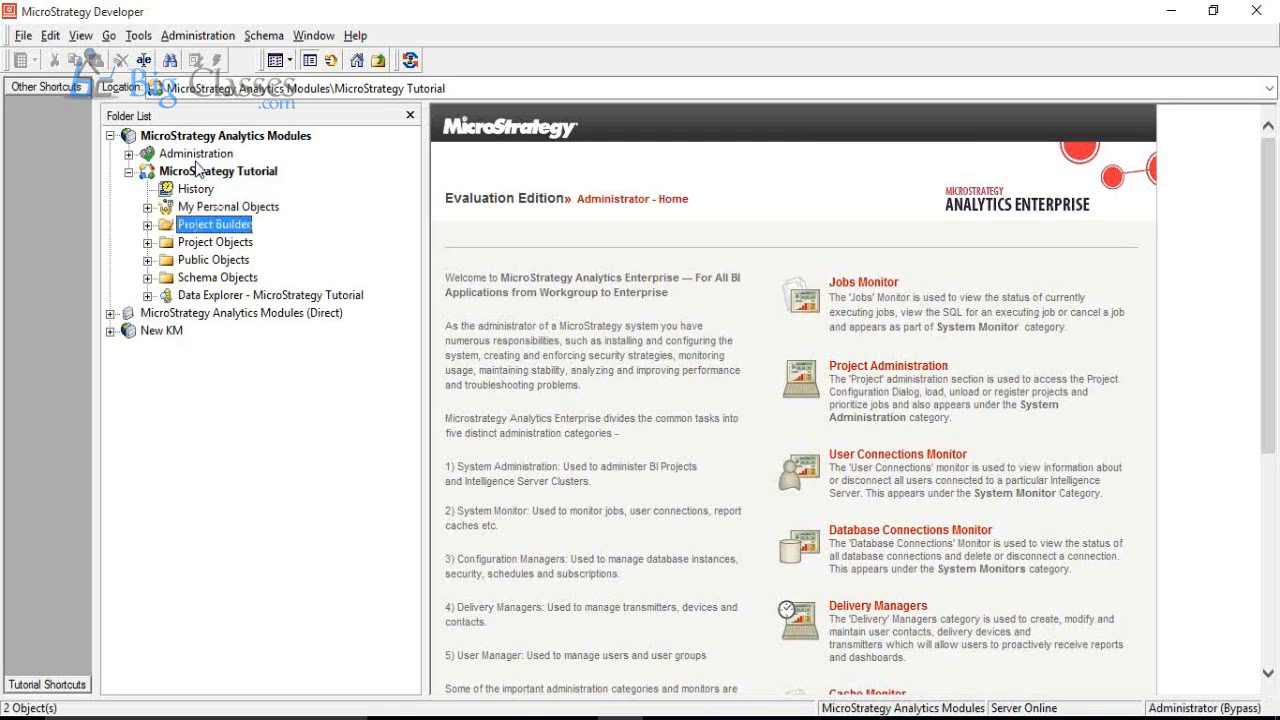
pyautogui.press('Right')
# Step: Expand the Schema Objects folder of the MicroStrategy Tutorial project
pyautogui.press('Down')
pyautogui.press('Down')
pyautogui.press('Down')
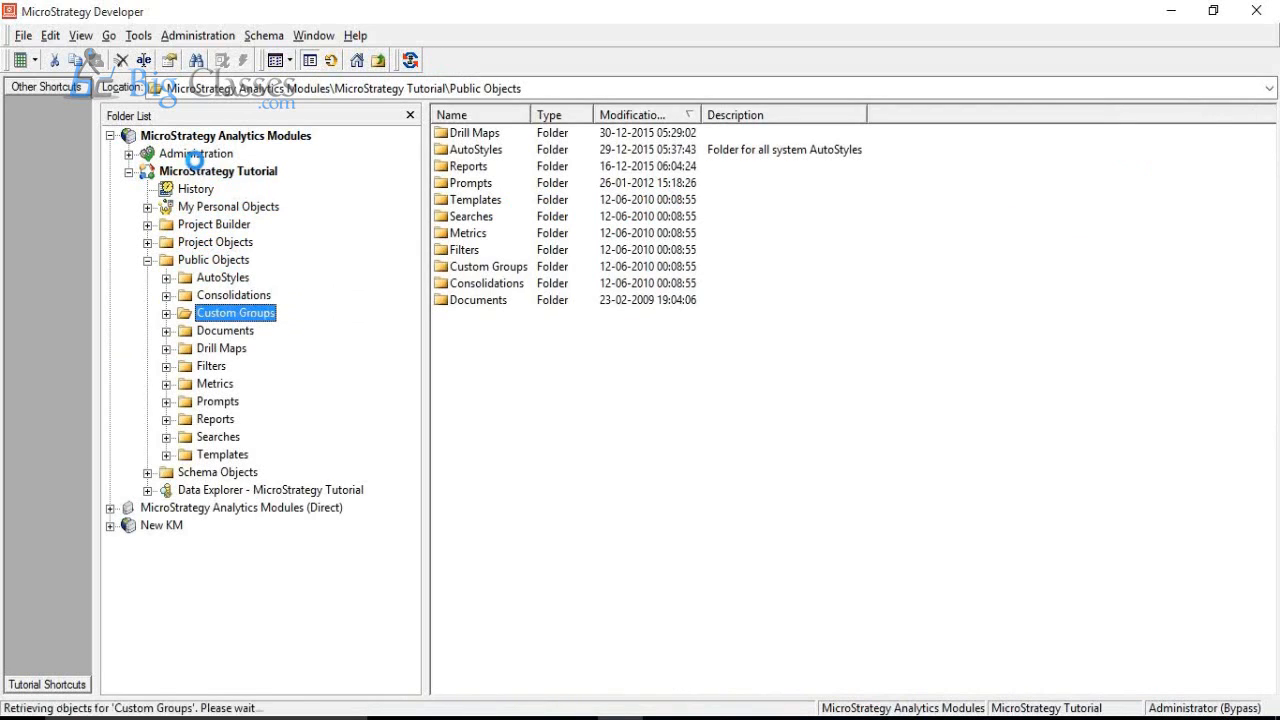
pyautogui.press('Down')
pyautogui.press('Down')
pyautogui.press('Down')
pyautogui.press('Down')
pyautogui.press('Down')
pyautogui.press('Down')
pyautogui.press('Down')
pyautogui.press('Down')
pyautogui.press('Down')
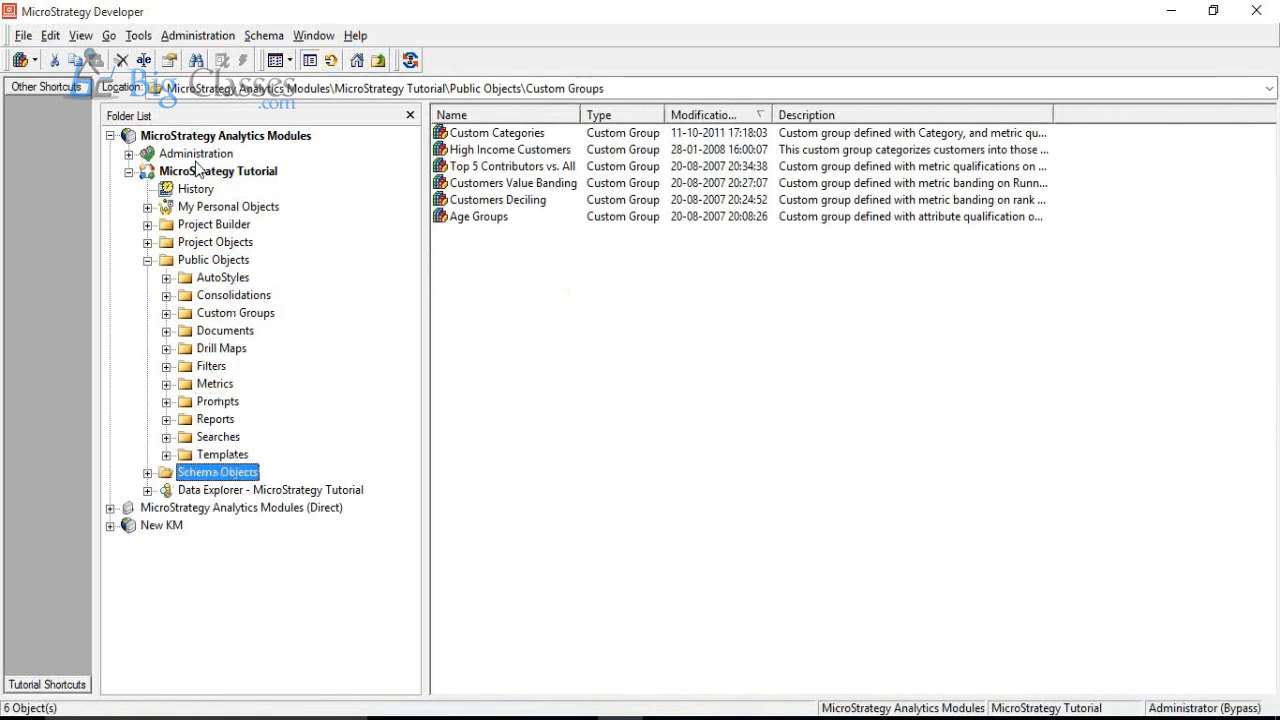
pyautogui.press('Right')
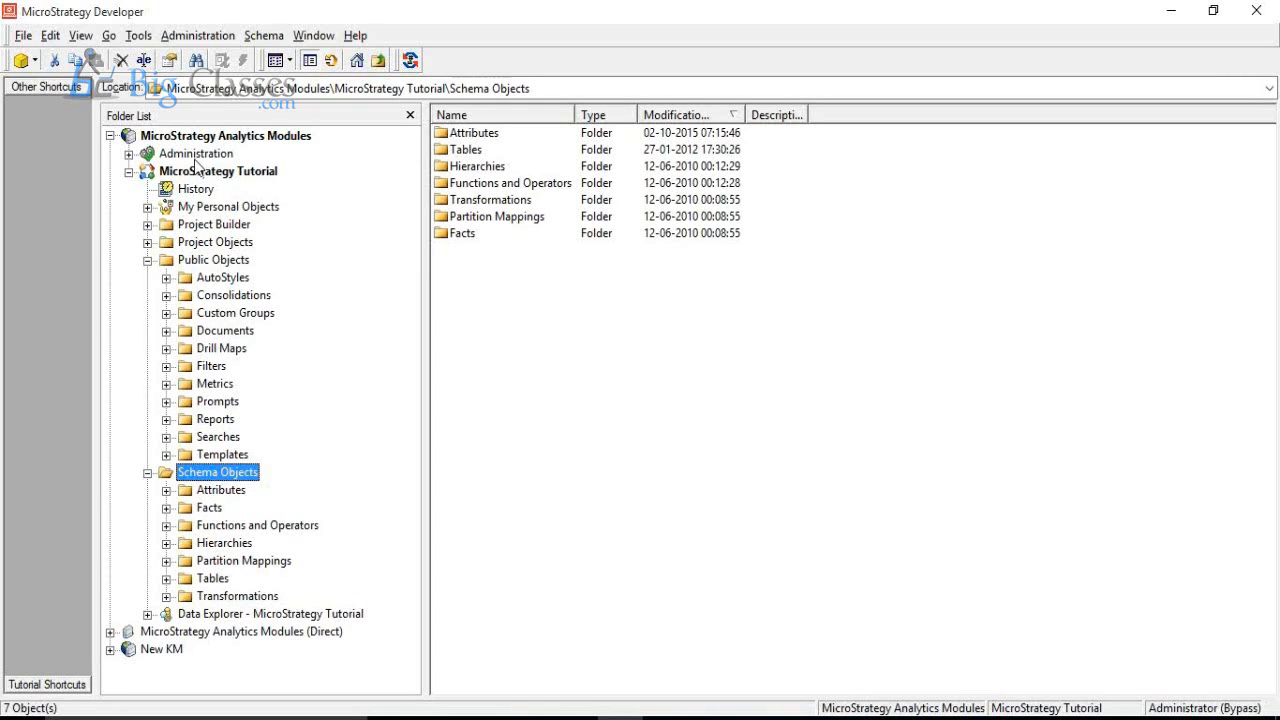
# Step: Create a new report from the Blank Report template
pyautogui.click(36, 62)
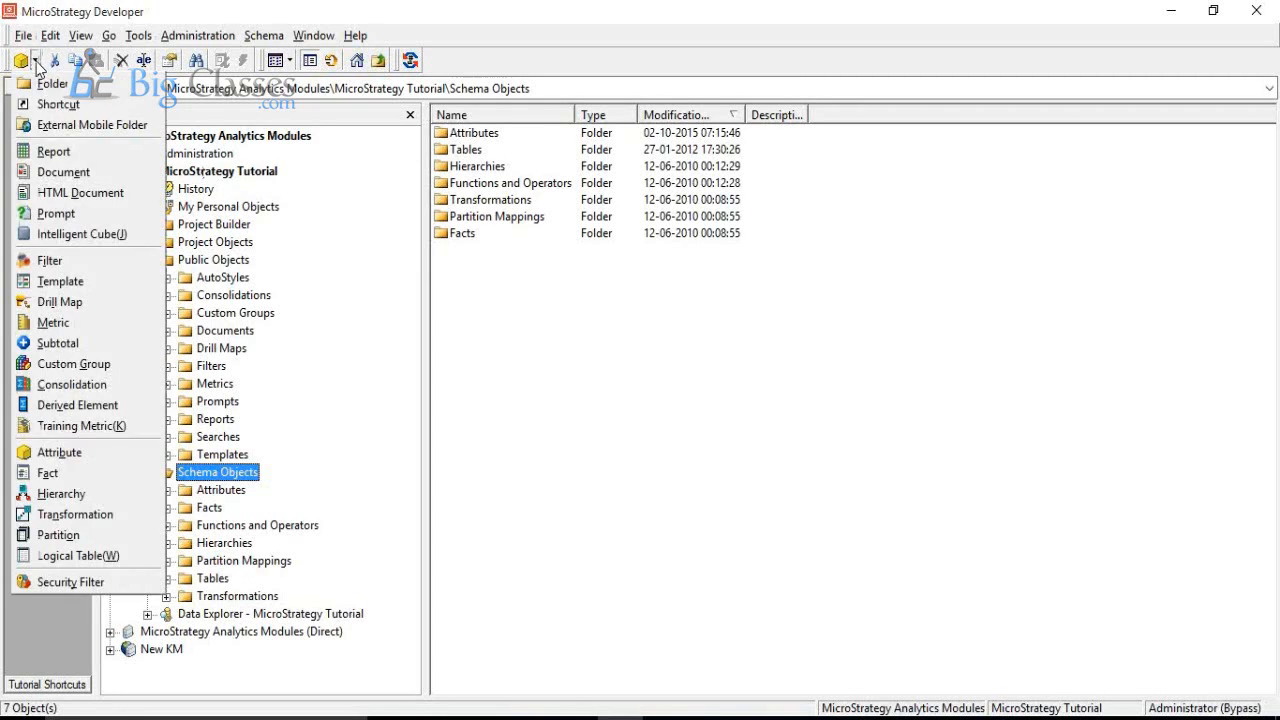
pyautogui.click(47, 145)
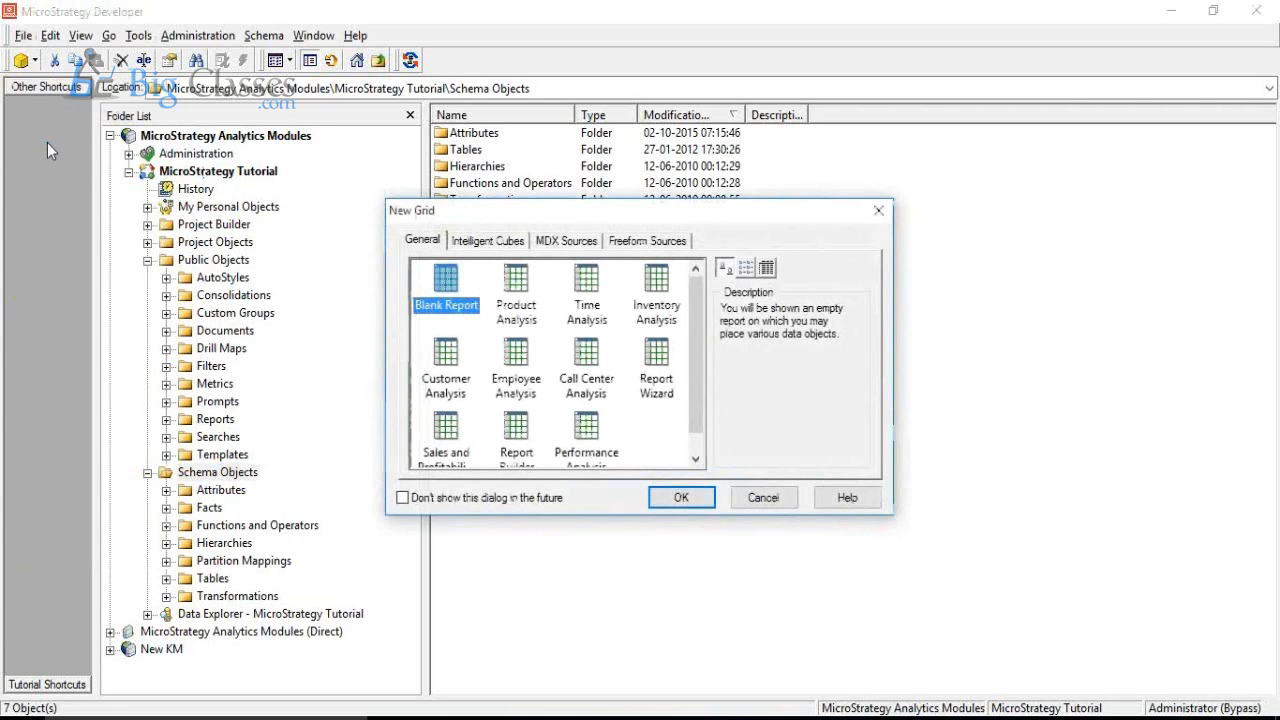
pyautogui.press('Return')
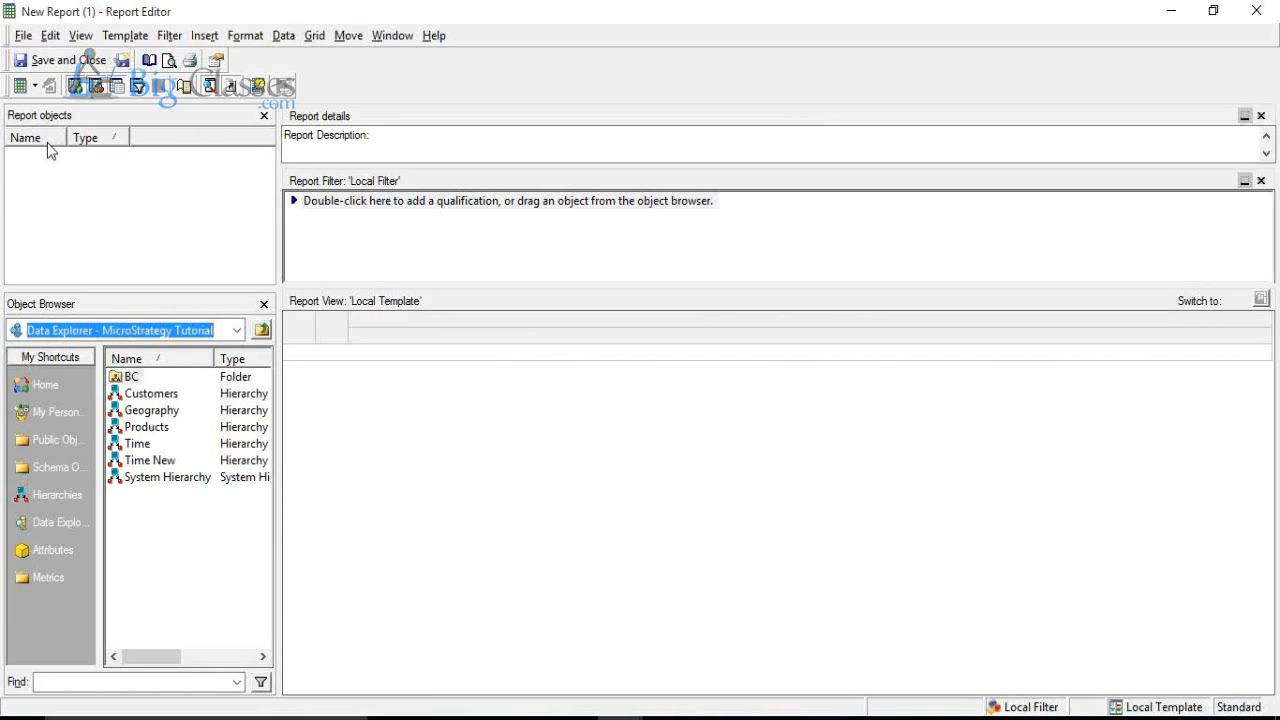
# Step: Add the Year attribute from the Time attributes folder to the report template
pyautogui.click(59, 551)
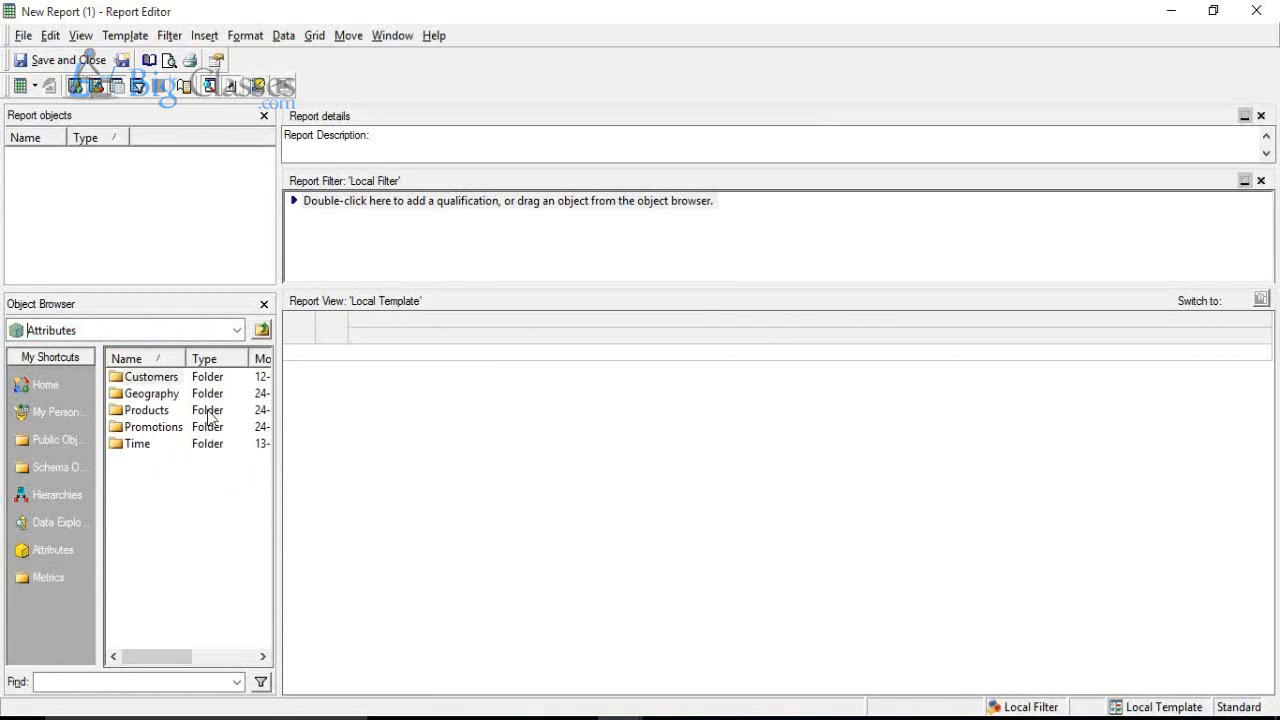
pyautogui.doubleClick(143, 446)
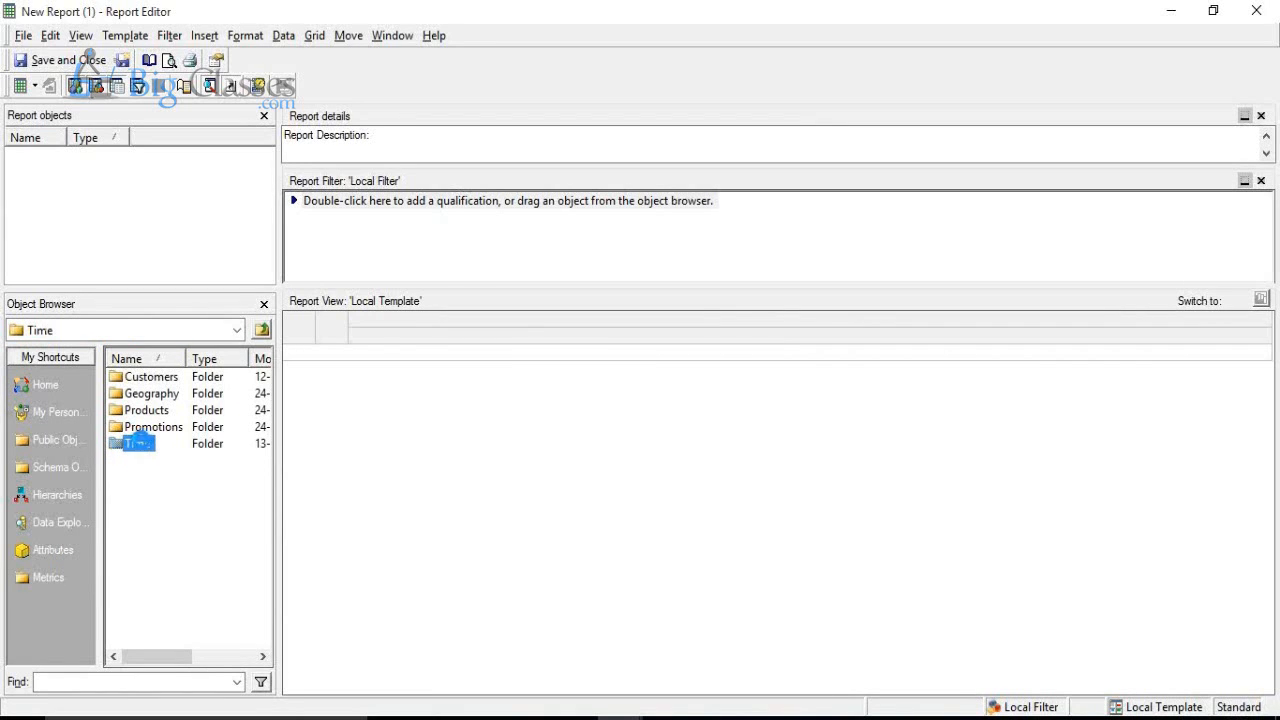
pyautogui.doubleClick(136, 443)
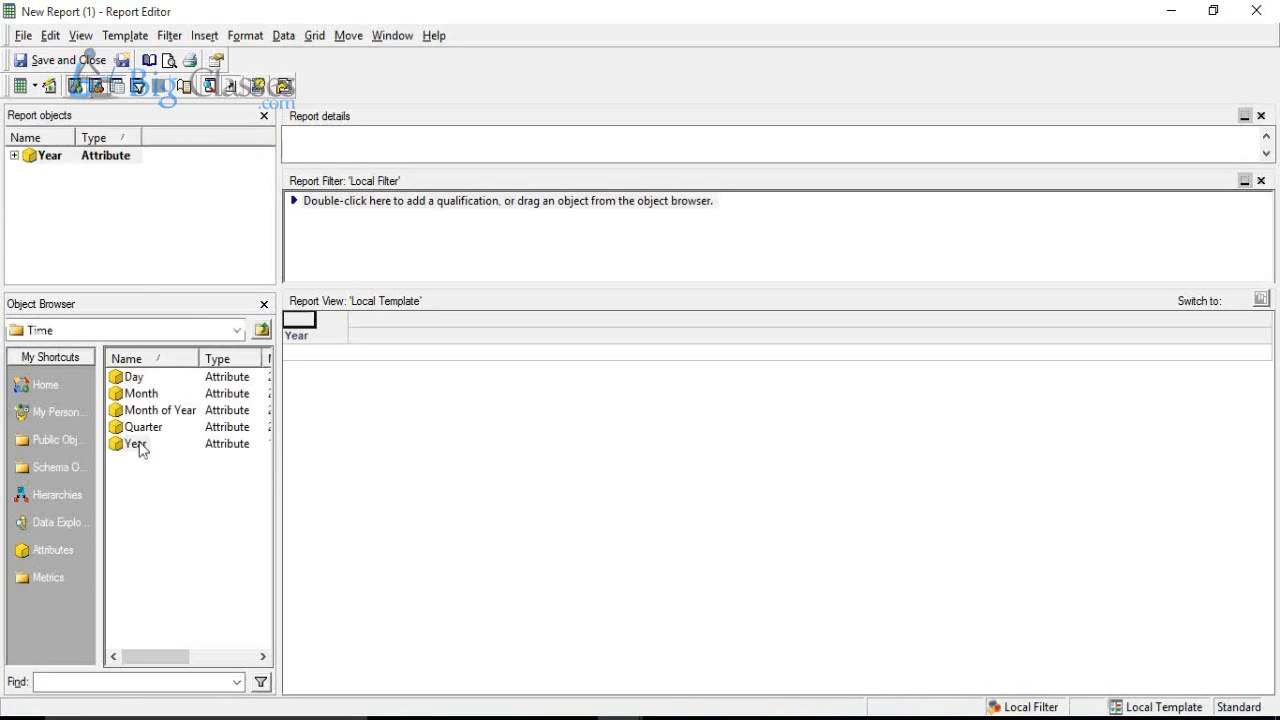
# Step: Add the Revenue metric from the public Sales Metrics folder to the report template and run the report
pyautogui.click(52, 442)
pyautogui.doubleClick(145, 478)
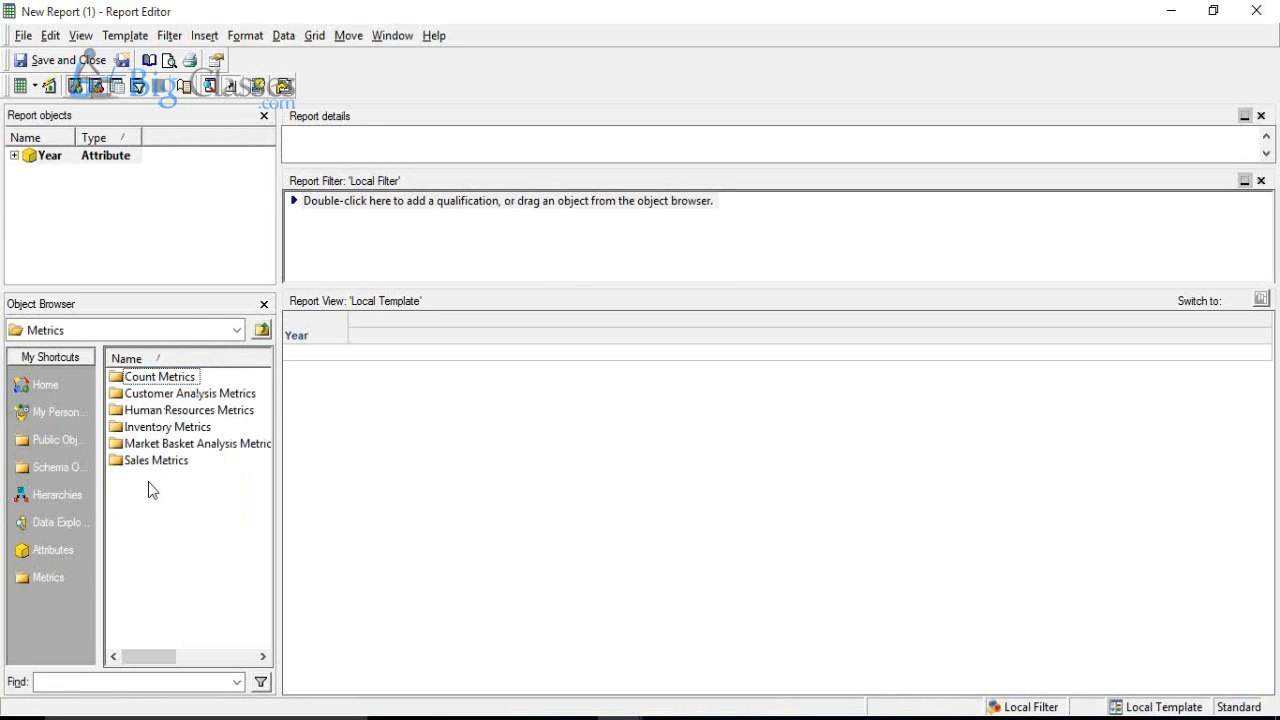
pyautogui.doubleClick(147, 466)
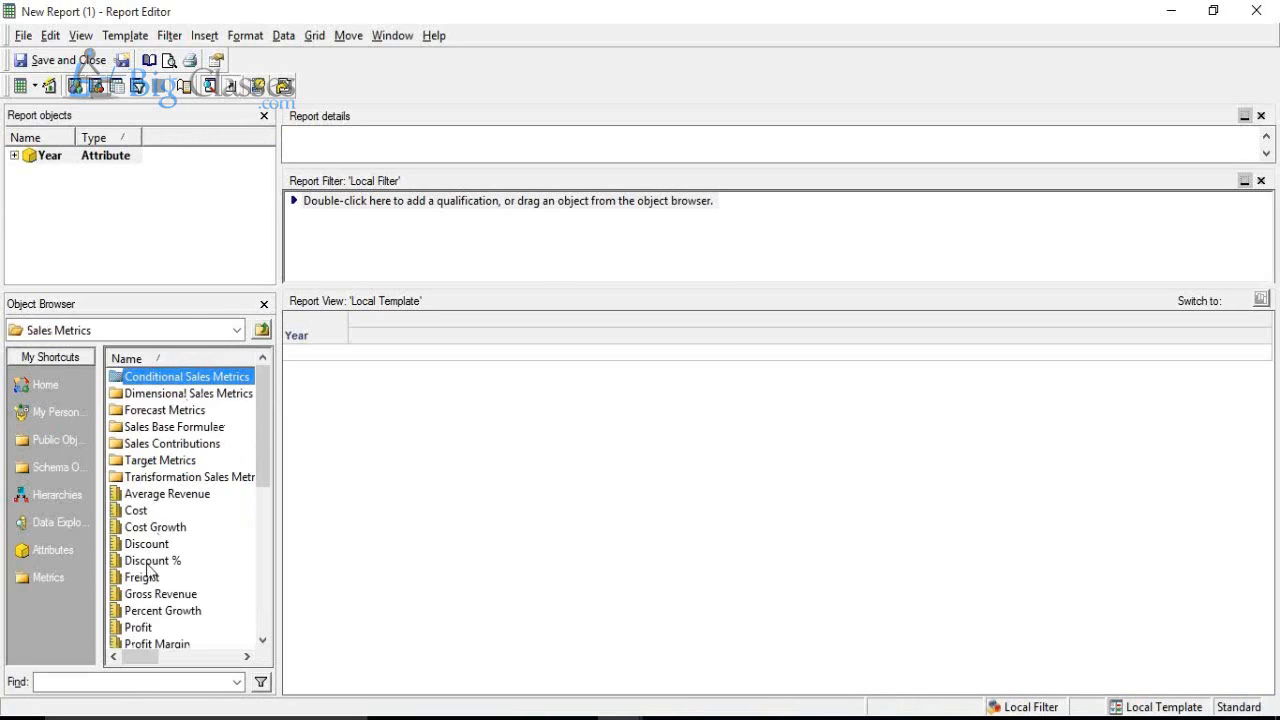
pyautogui.click(260, 621)
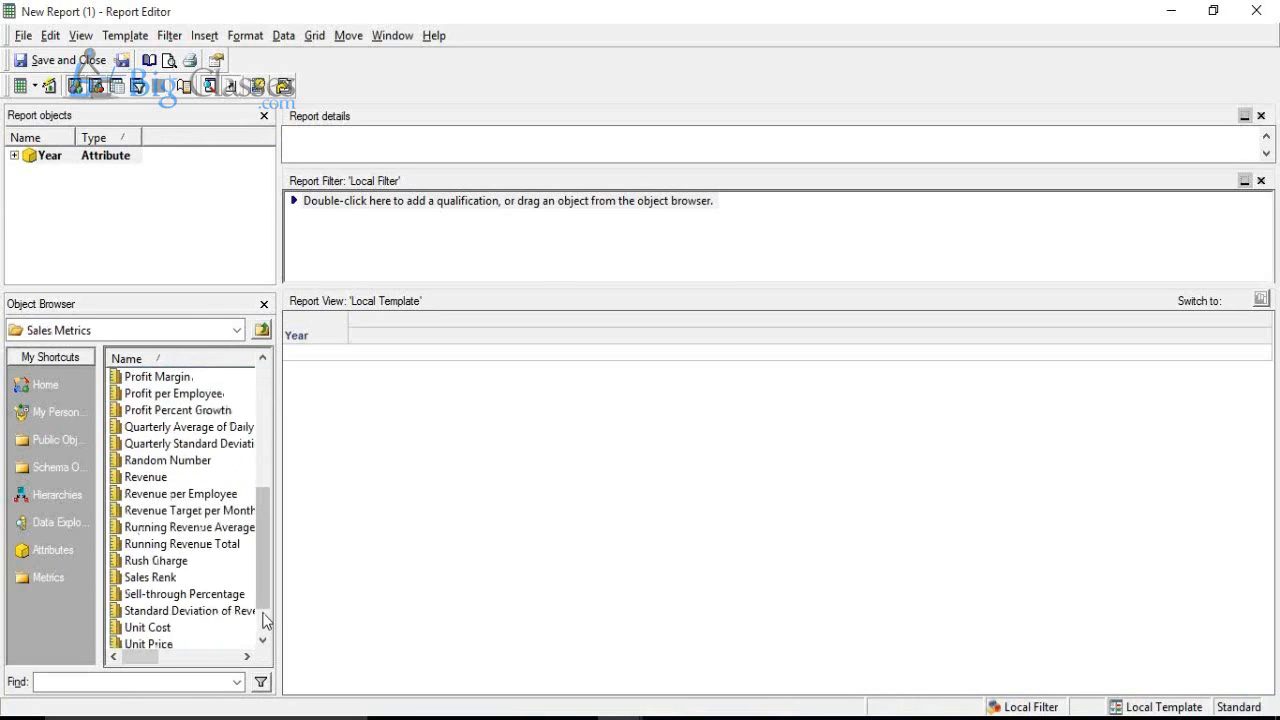
pyautogui.doubleClick(147, 478)
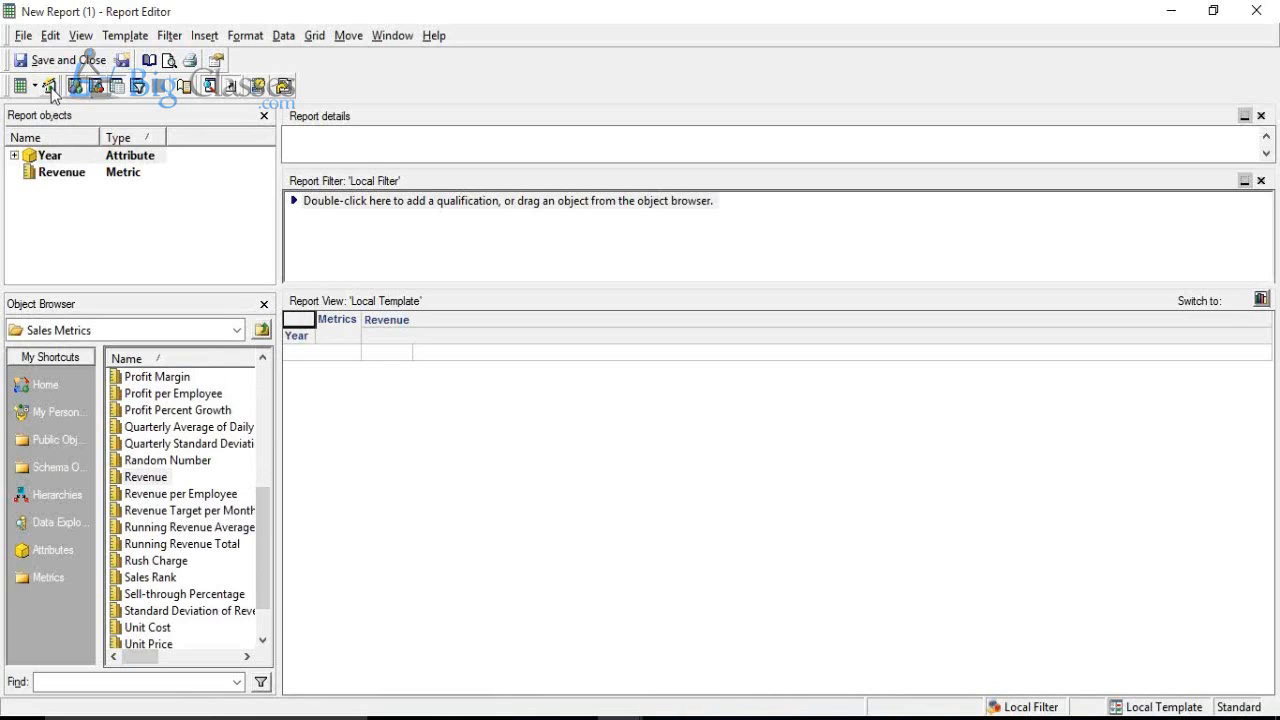
pyautogui.click(50, 87)
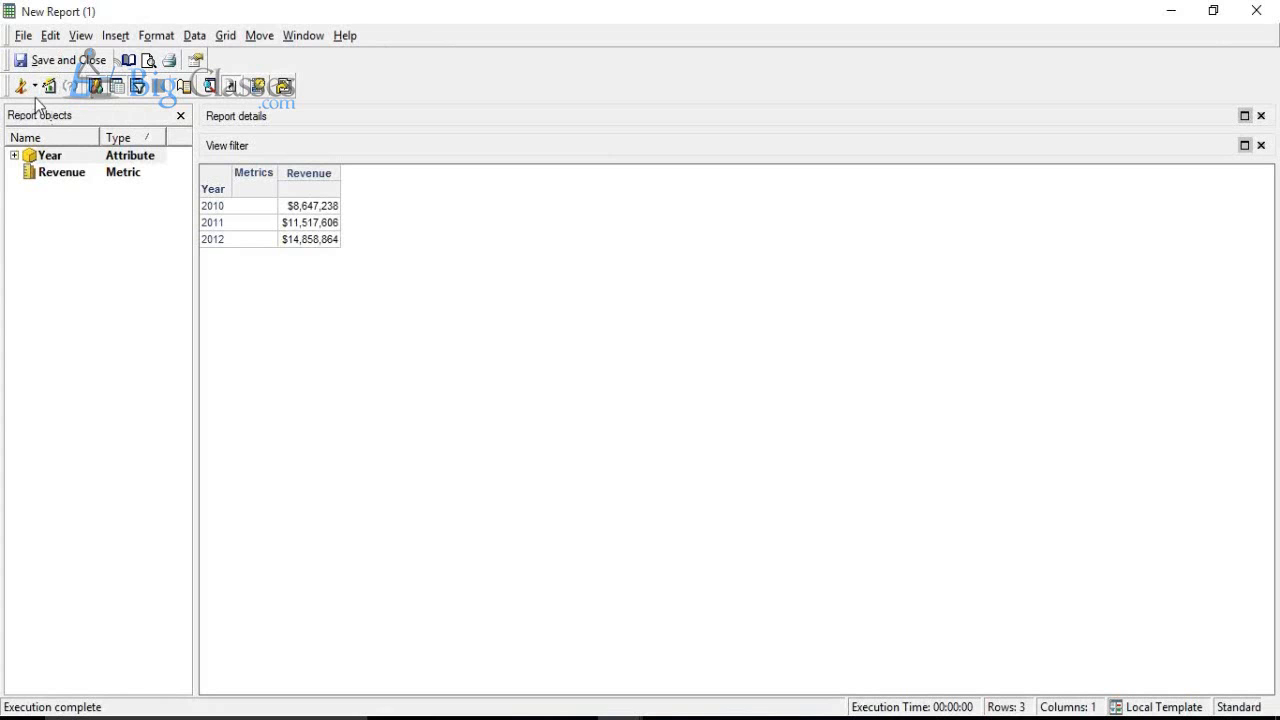
# Step: View the report's SQL and highlight the Pass0 select statement
pyautogui.click(35, 88)
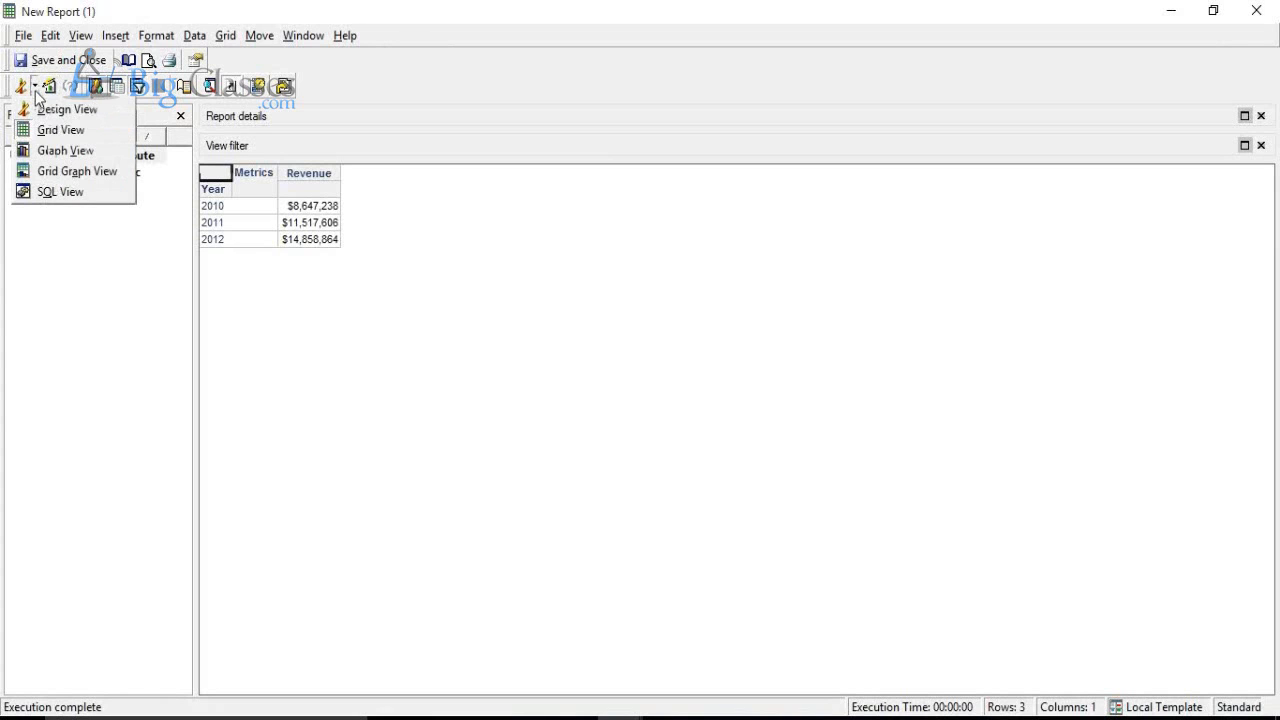
pyautogui.click(50, 192)
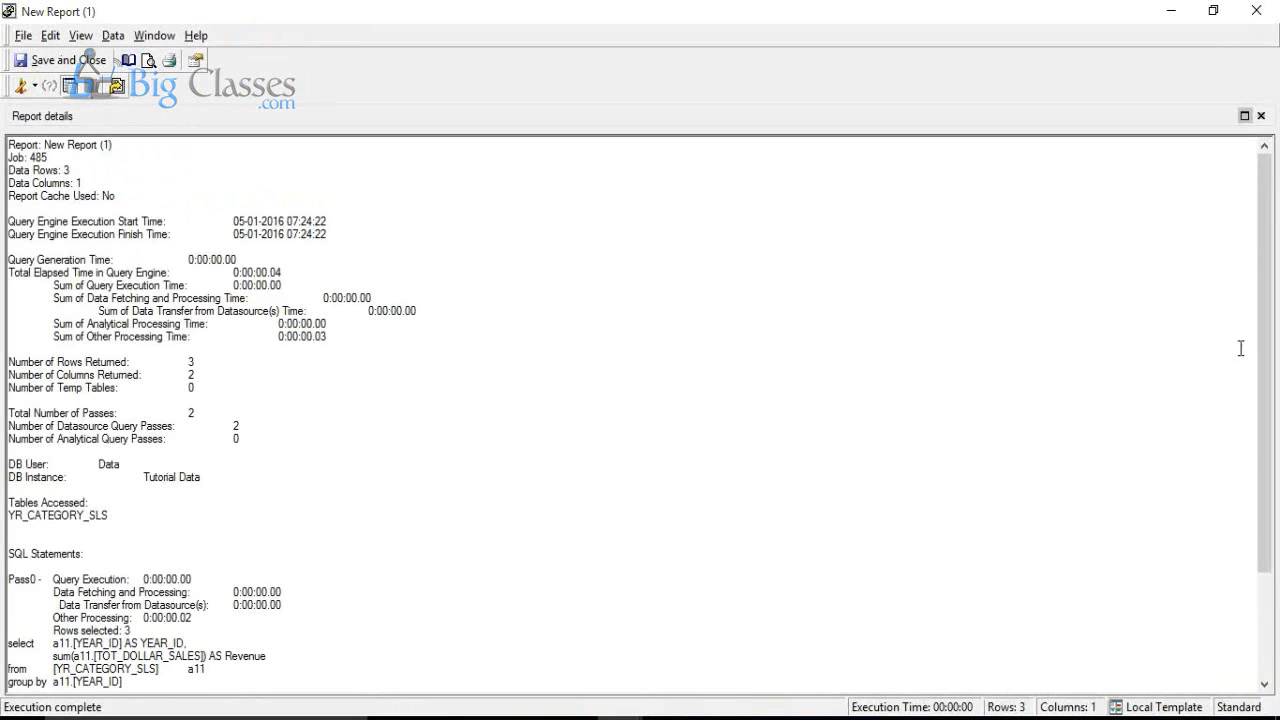
pyautogui.moveTo(1268, 346); pyautogui.dragTo(1274, 514)
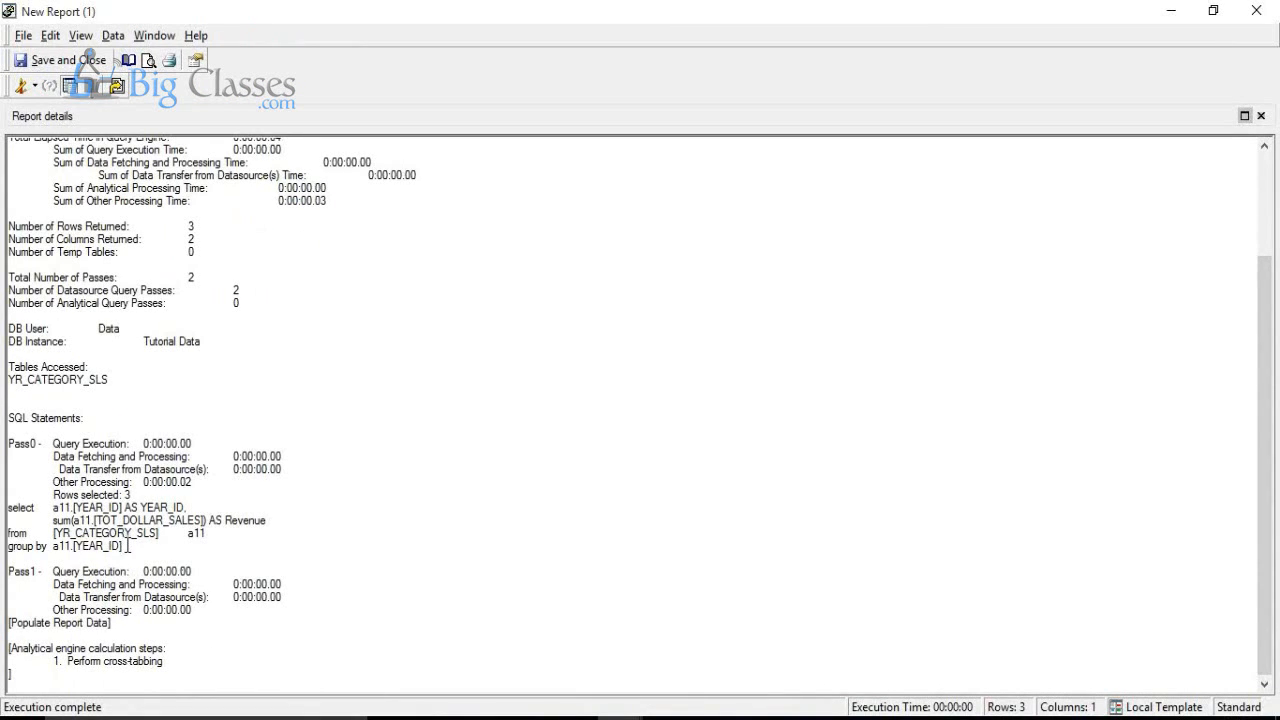
pyautogui.moveTo(125, 545); pyautogui.dragTo(3, 505)
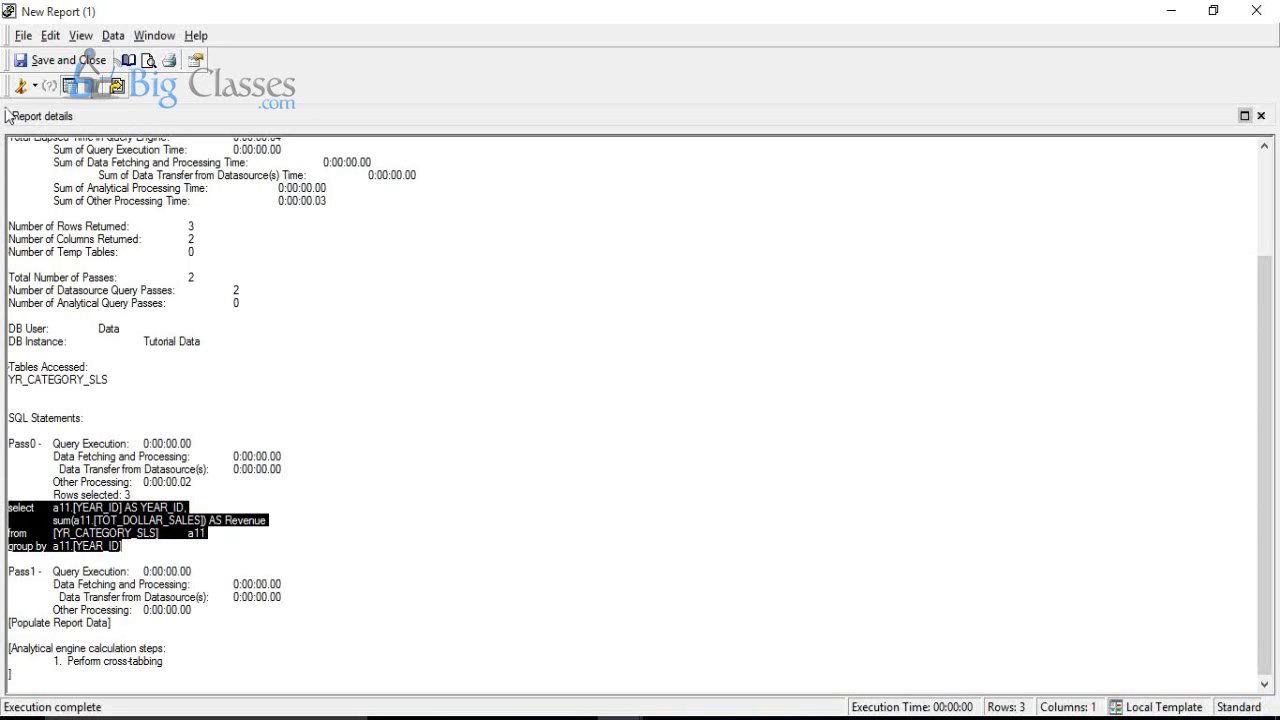
# Step: Switch the report from SQL View back to Grid View
pyautogui.click(34, 86)
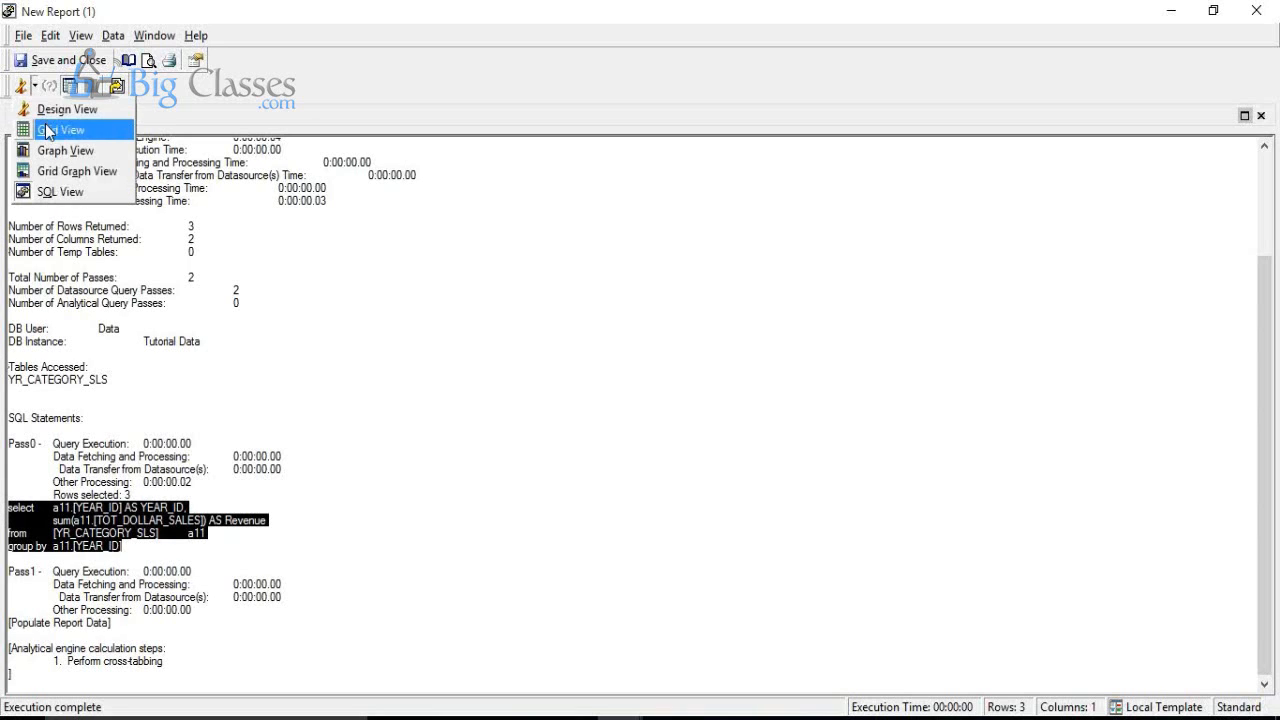
pyautogui.click(44, 125)
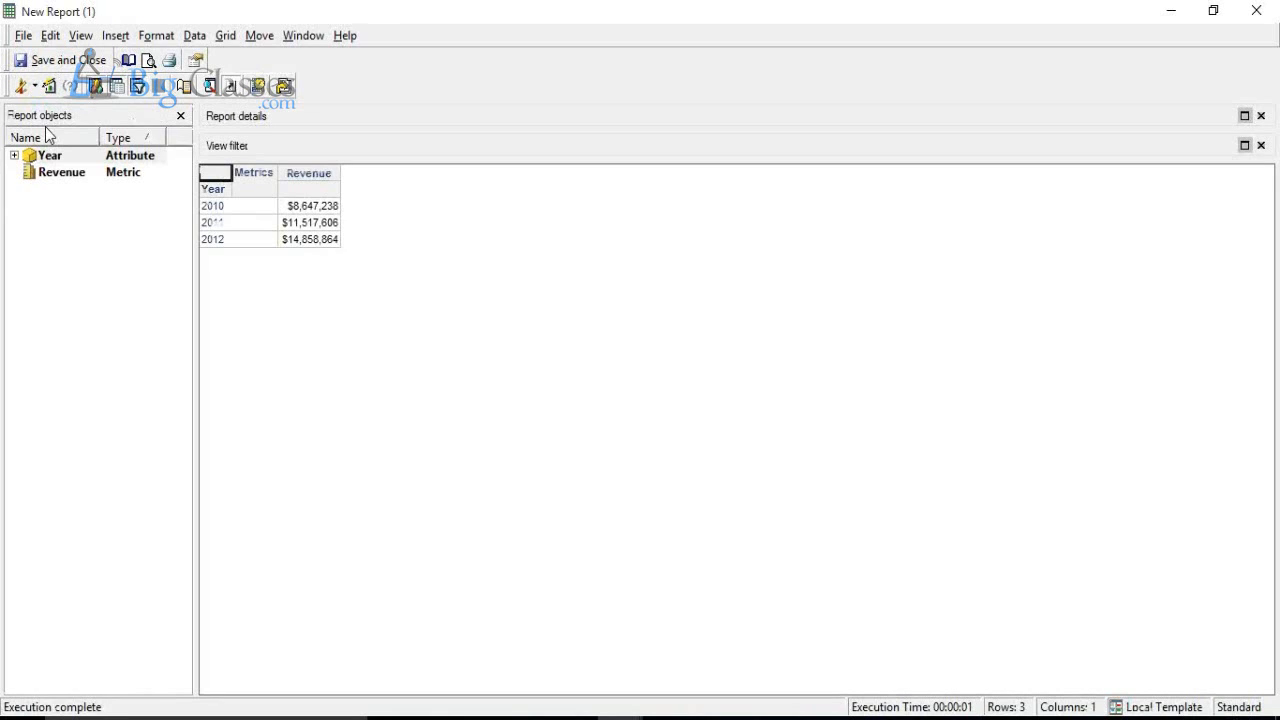
pyautogui.click(1023, 37)
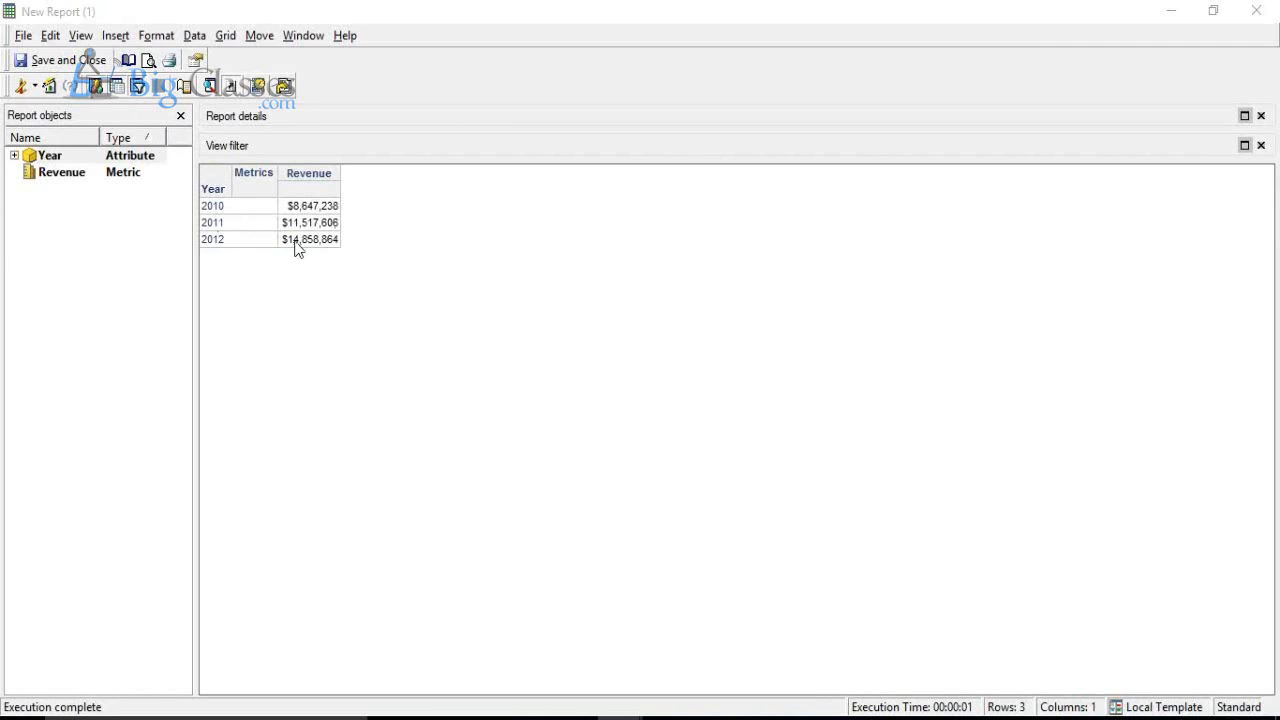
# Step: Drill from year 2012 down to its quarters and select the 2012 Q4 revenue value
pyautogui.click(210, 240)
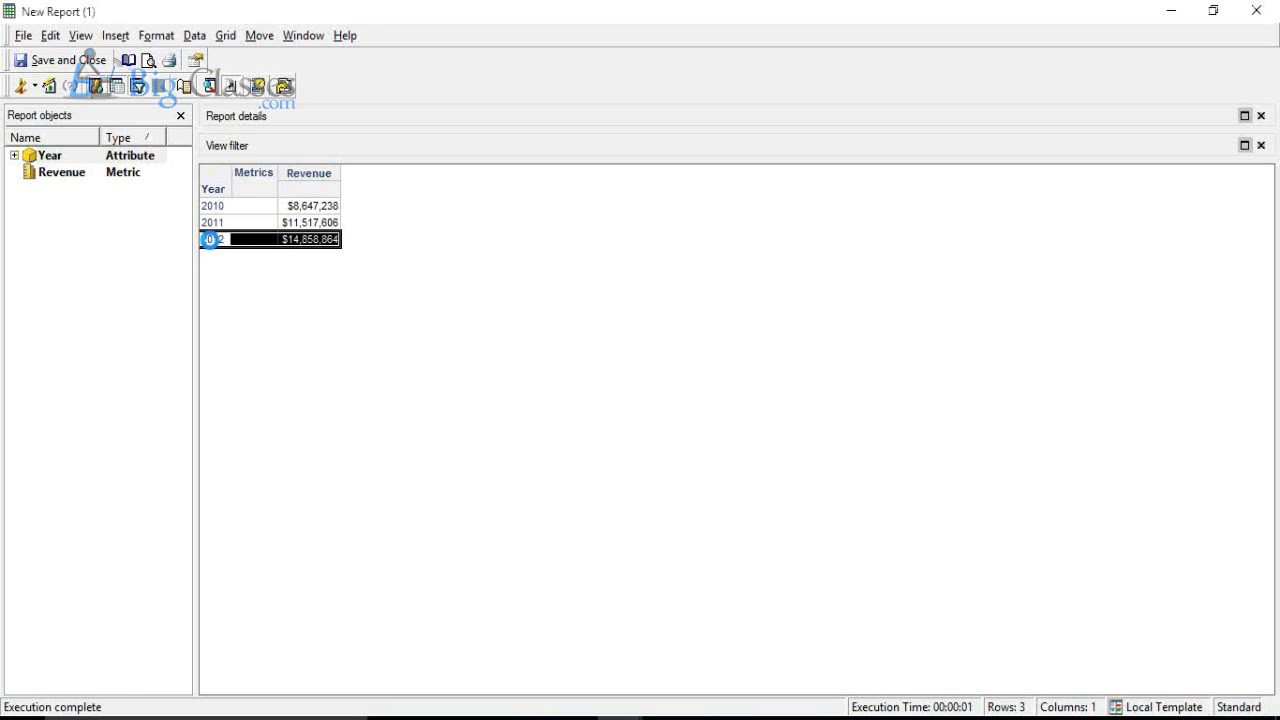
pyautogui.doubleClick(210, 240)
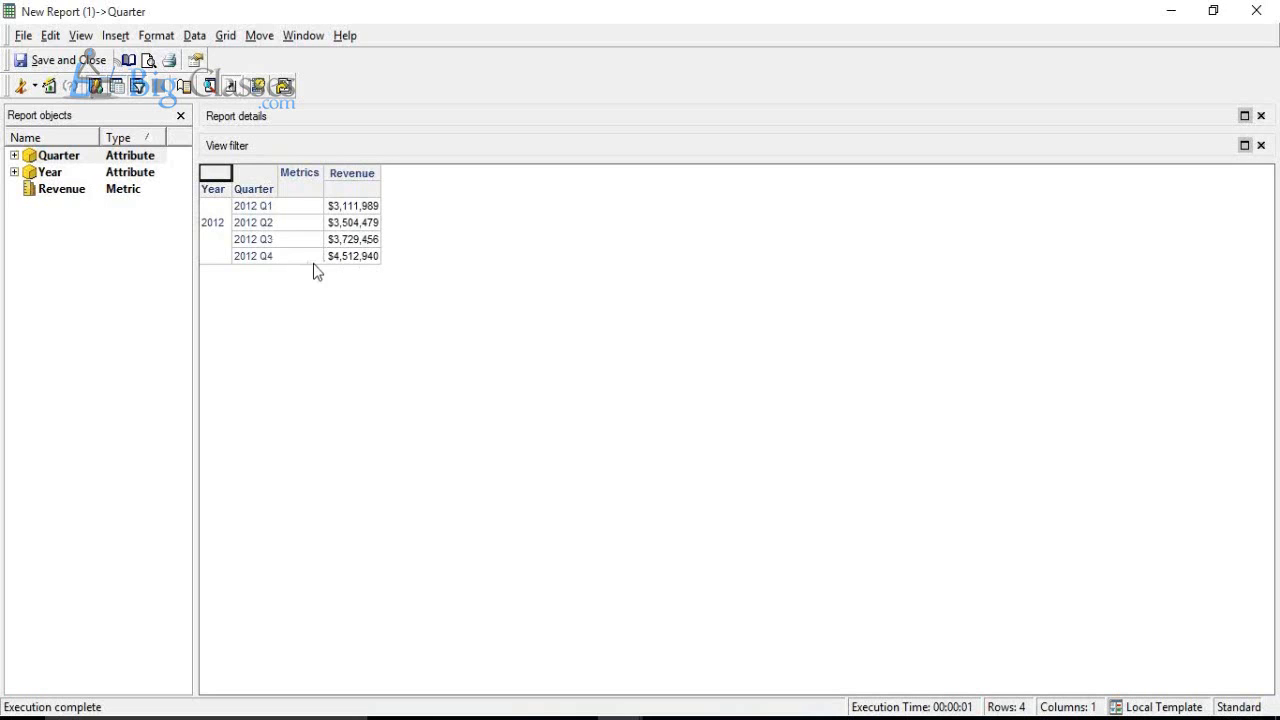
pyautogui.click(280, 260)
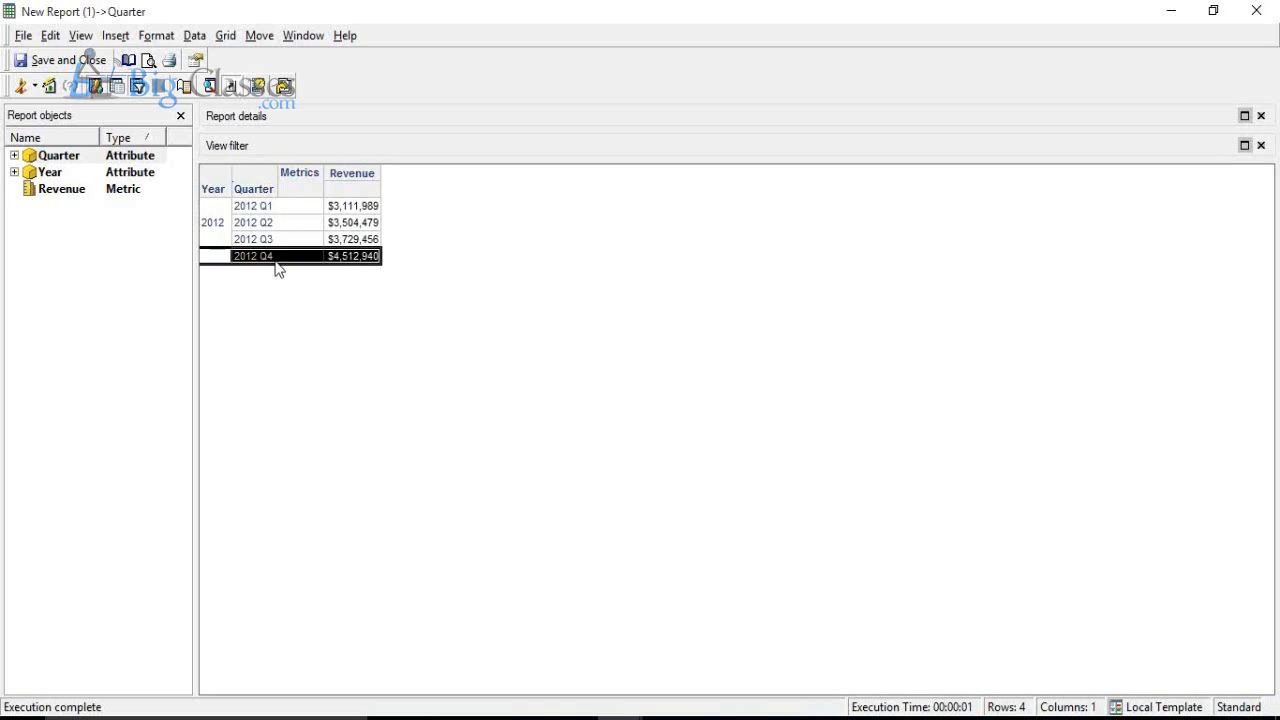
pyautogui.click(336, 258)
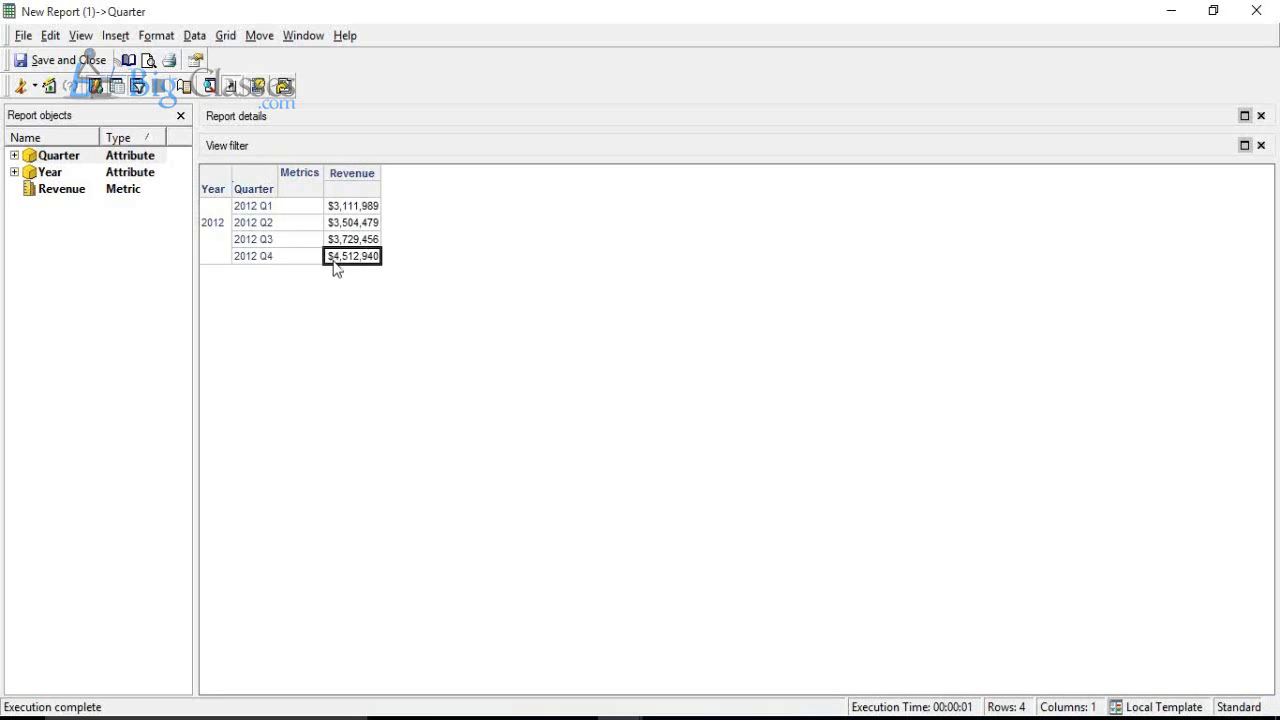
# Step: Drill from 2012 Q4 down to its months, and from Dec 2012 down to its days
pyautogui.click(262, 258)
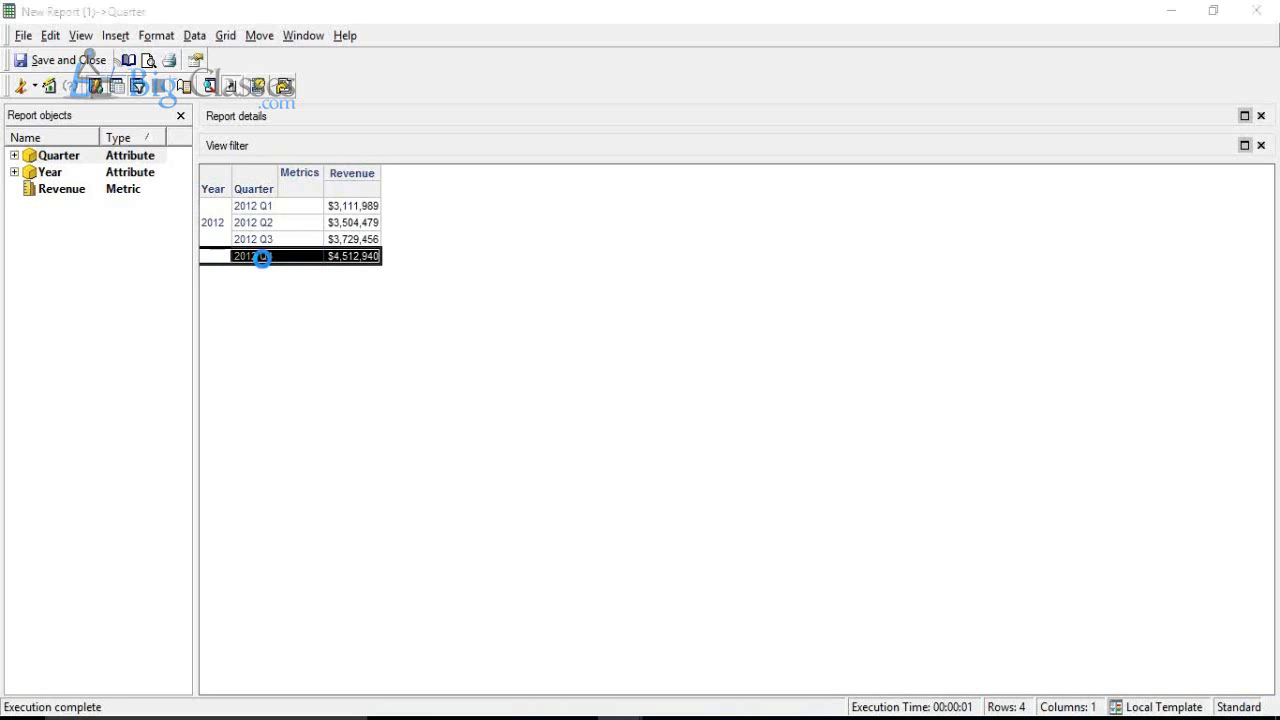
pyautogui.doubleClick(262, 257)
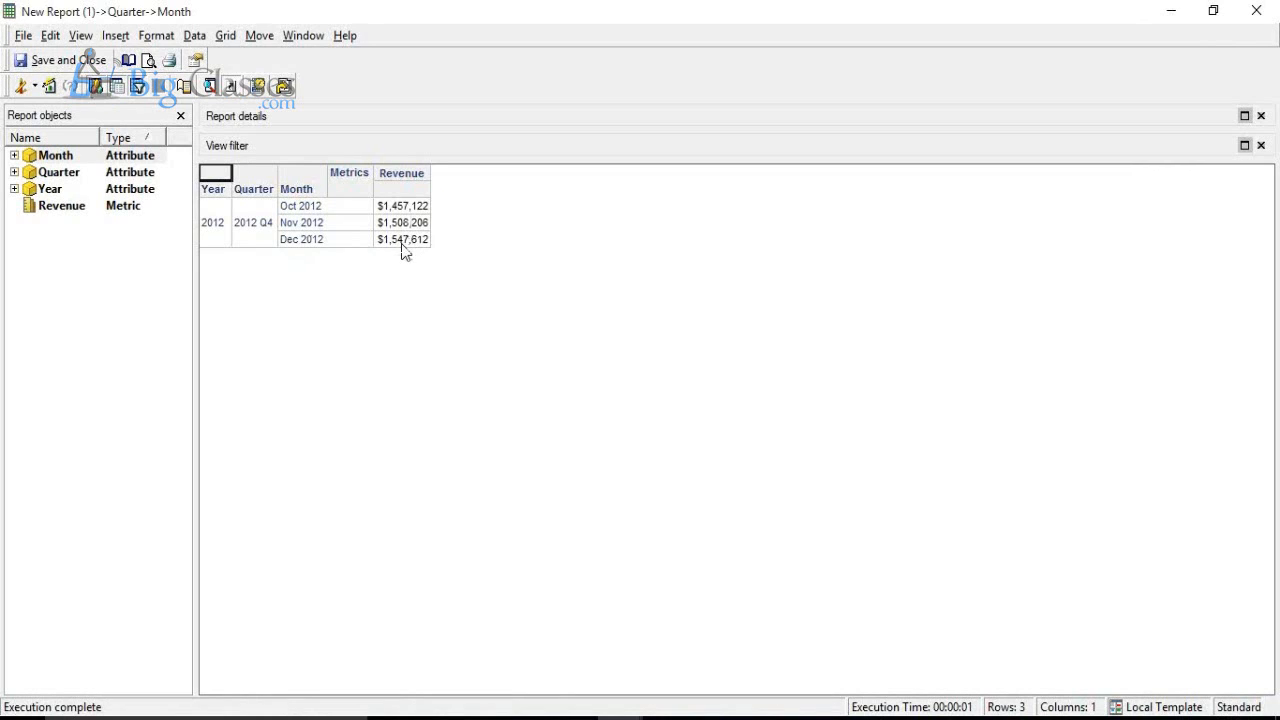
pyautogui.click(318, 238)
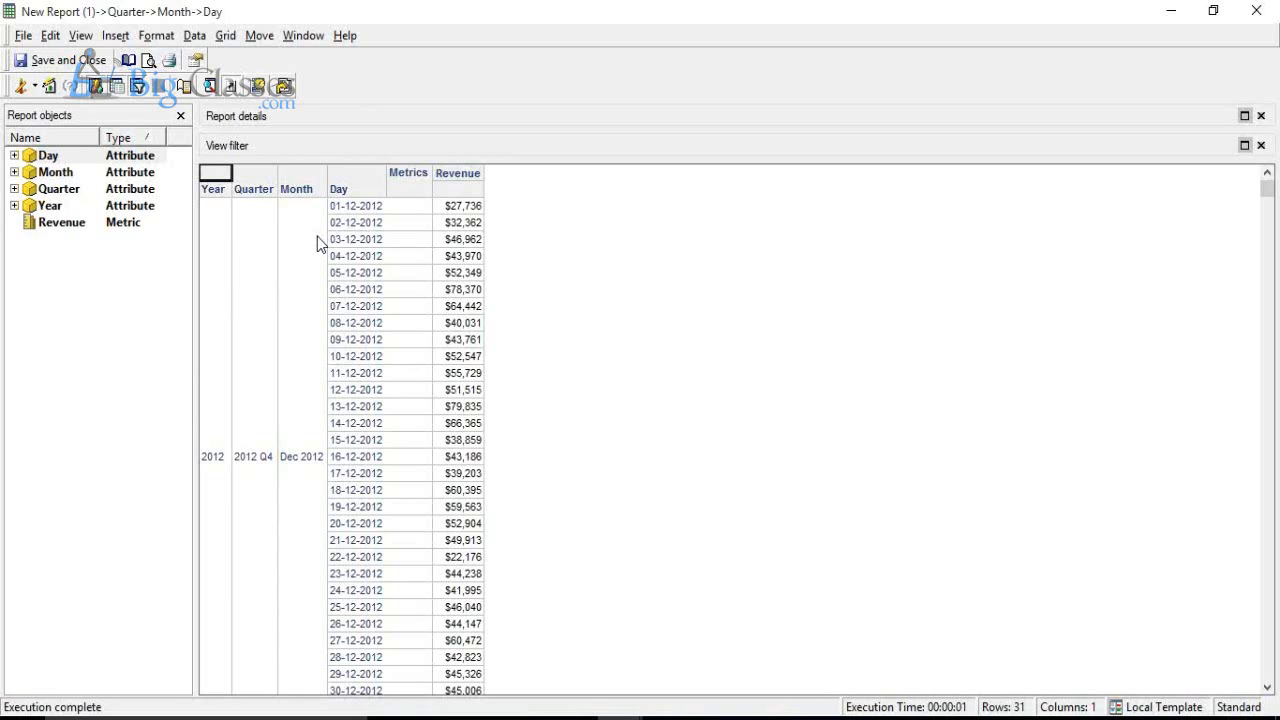
# Step: Close the Day, Month and Quarter drill reports without saving to return to the original yearly report
pyautogui.click(1266, 10)
pyautogui.click(689, 423)
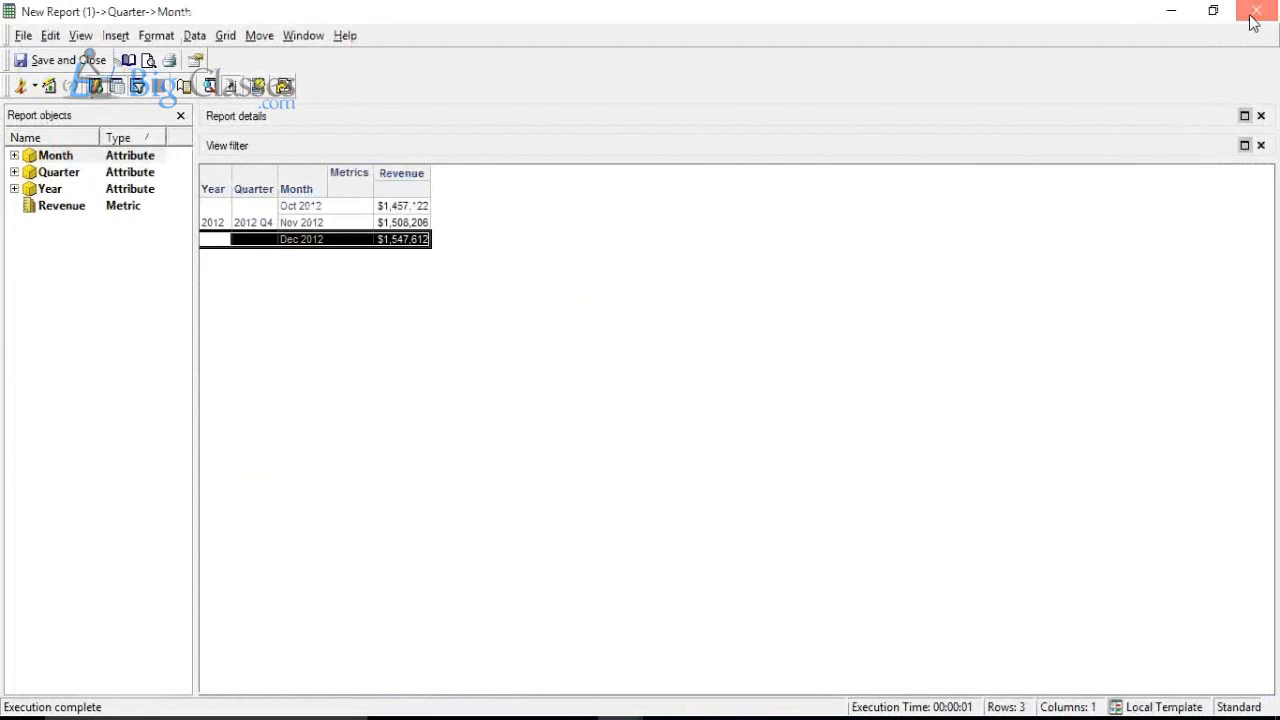
pyautogui.click(1258, 12)
pyautogui.click(708, 428)
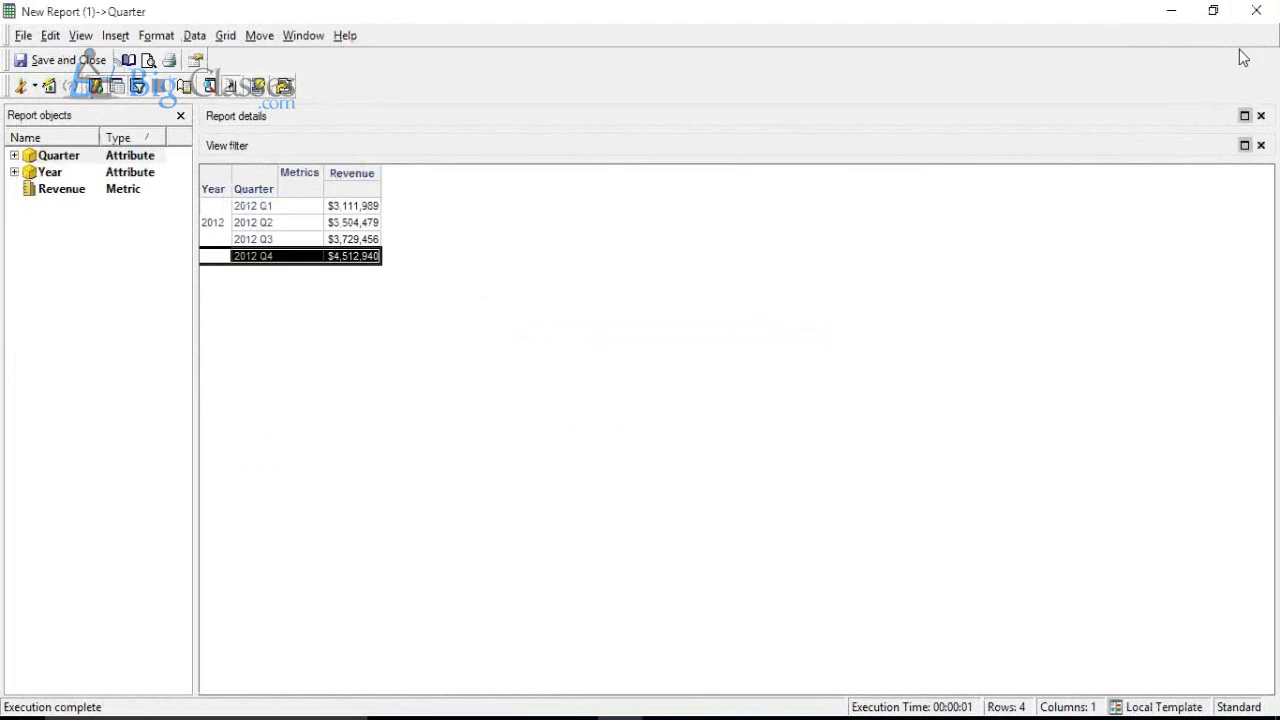
pyautogui.click(1253, 16)
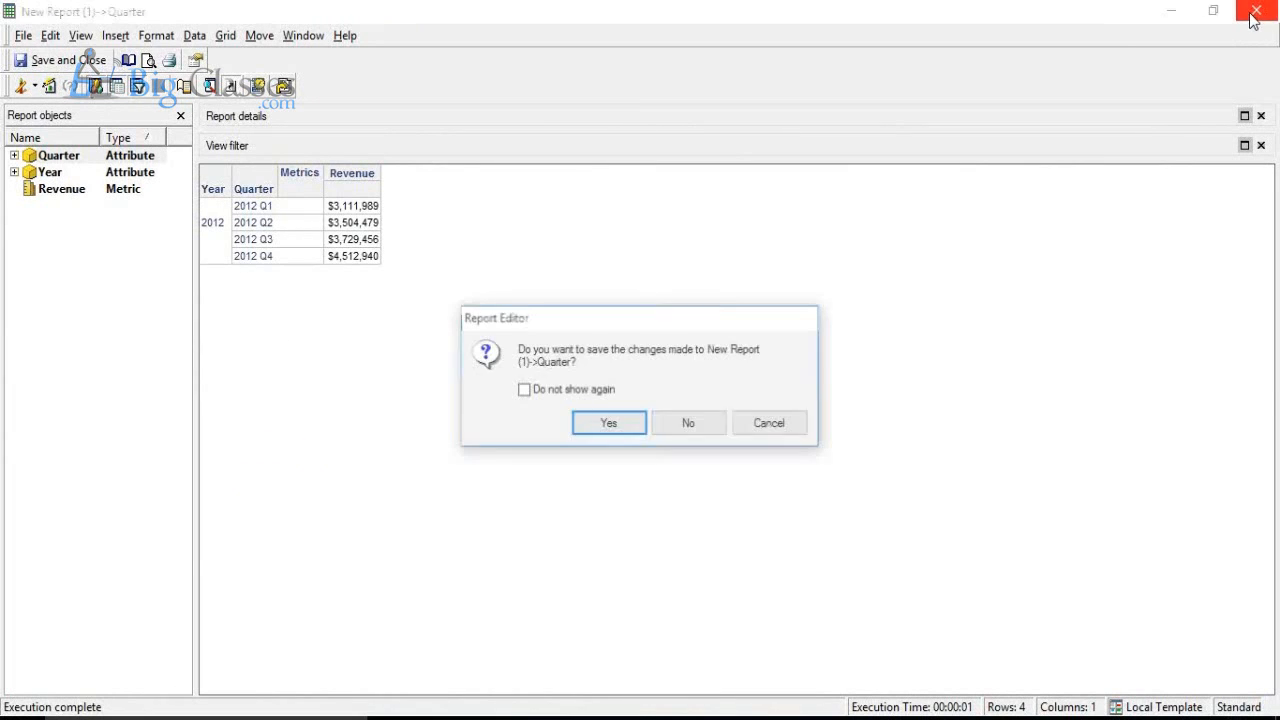
pyautogui.click(674, 422)
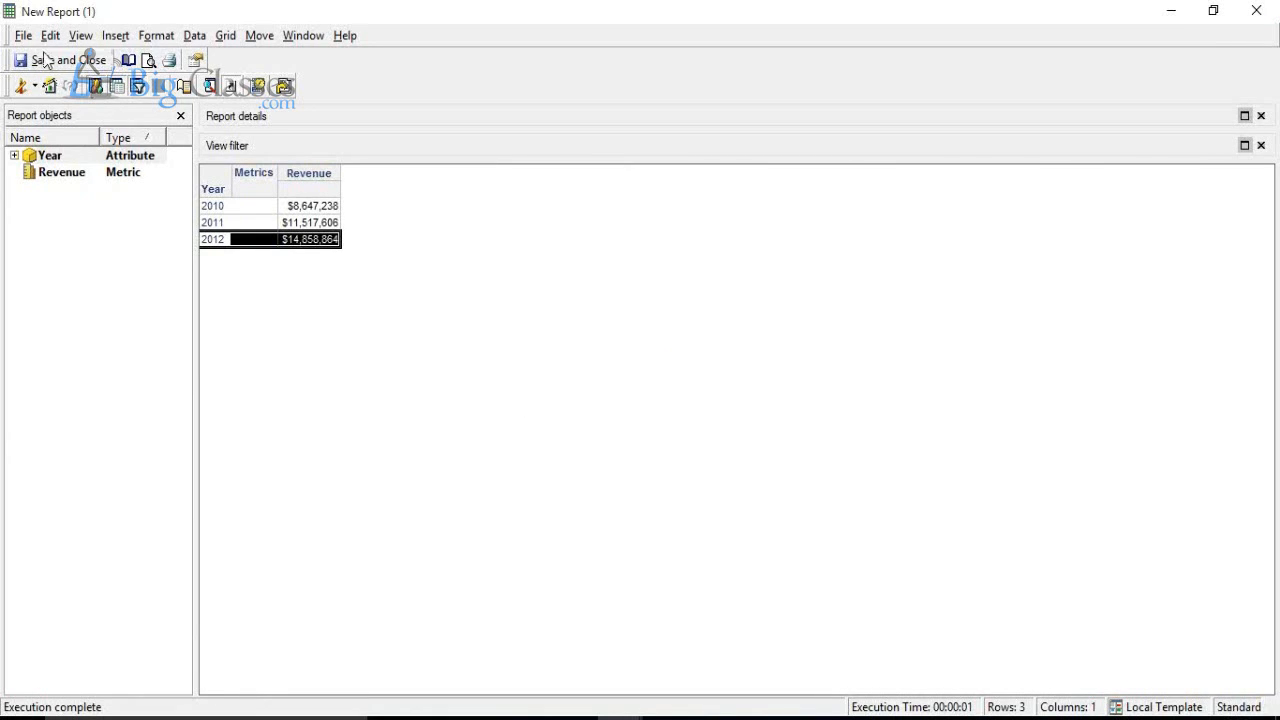
# Step: Add the Quarter attribute from the Time attributes folder to the report template in design mode and rerun the report
pyautogui.click(22, 88)
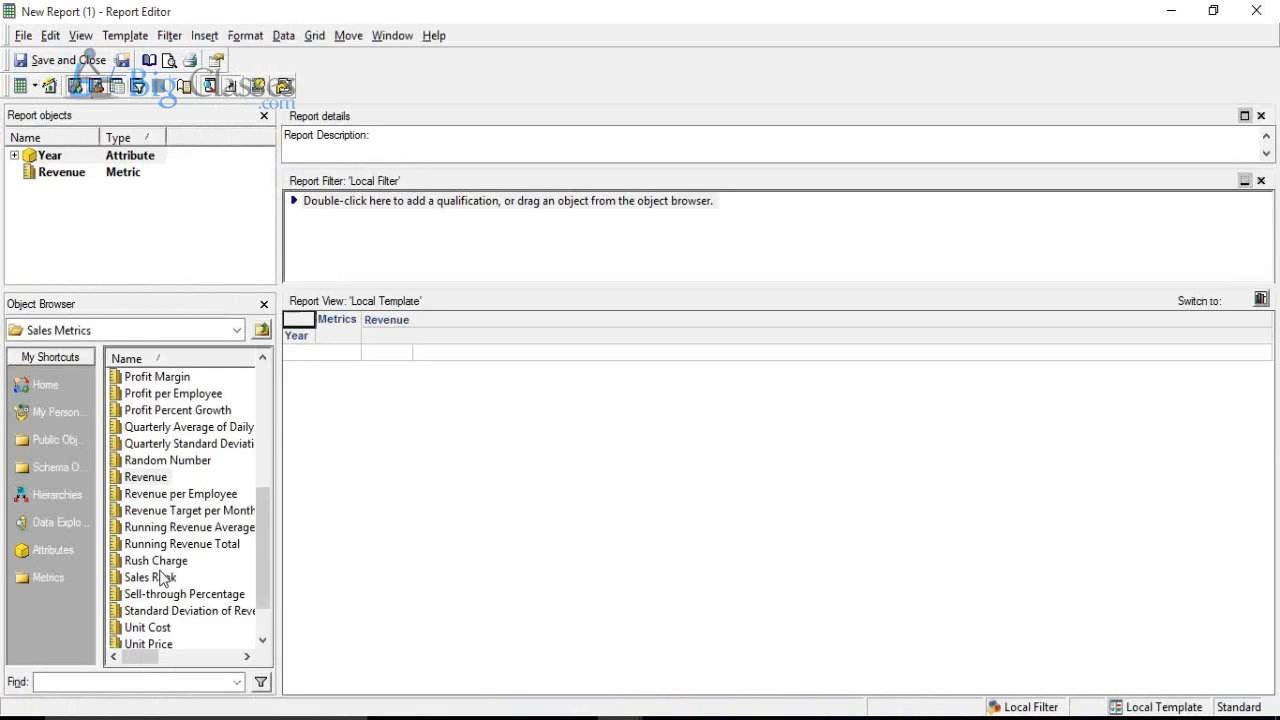
pyautogui.click(30, 551)
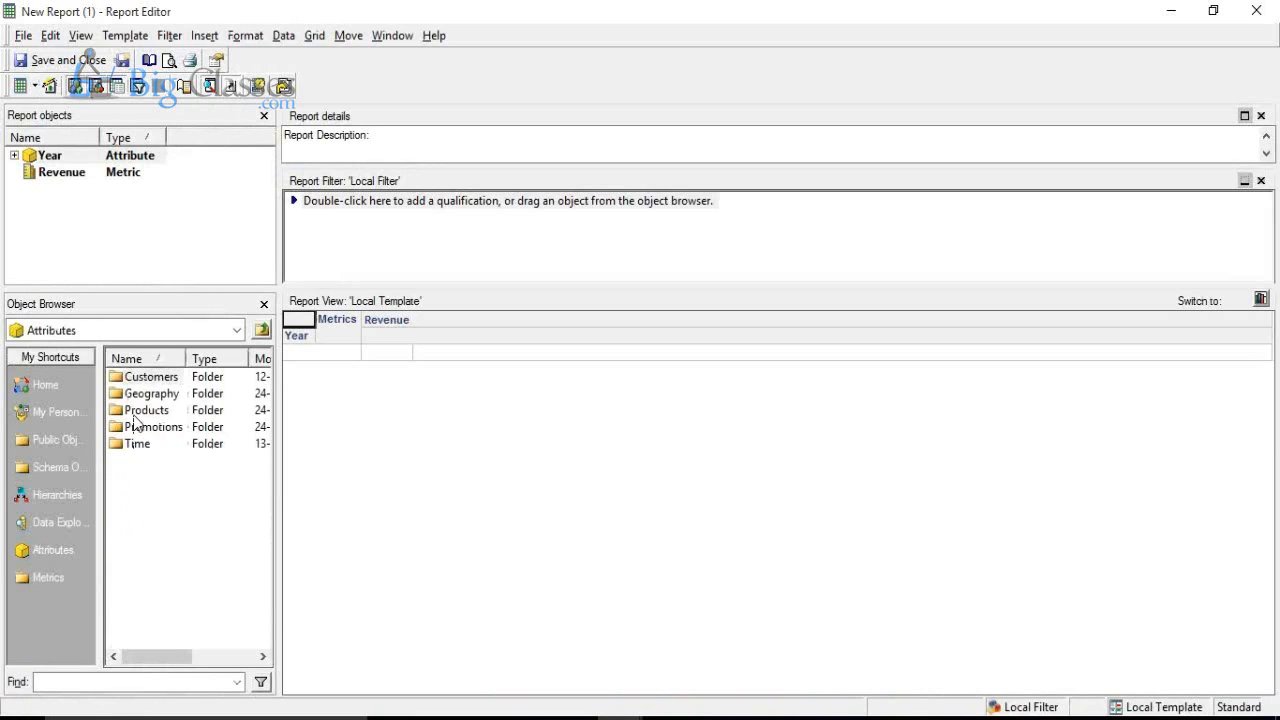
pyautogui.doubleClick(138, 445)
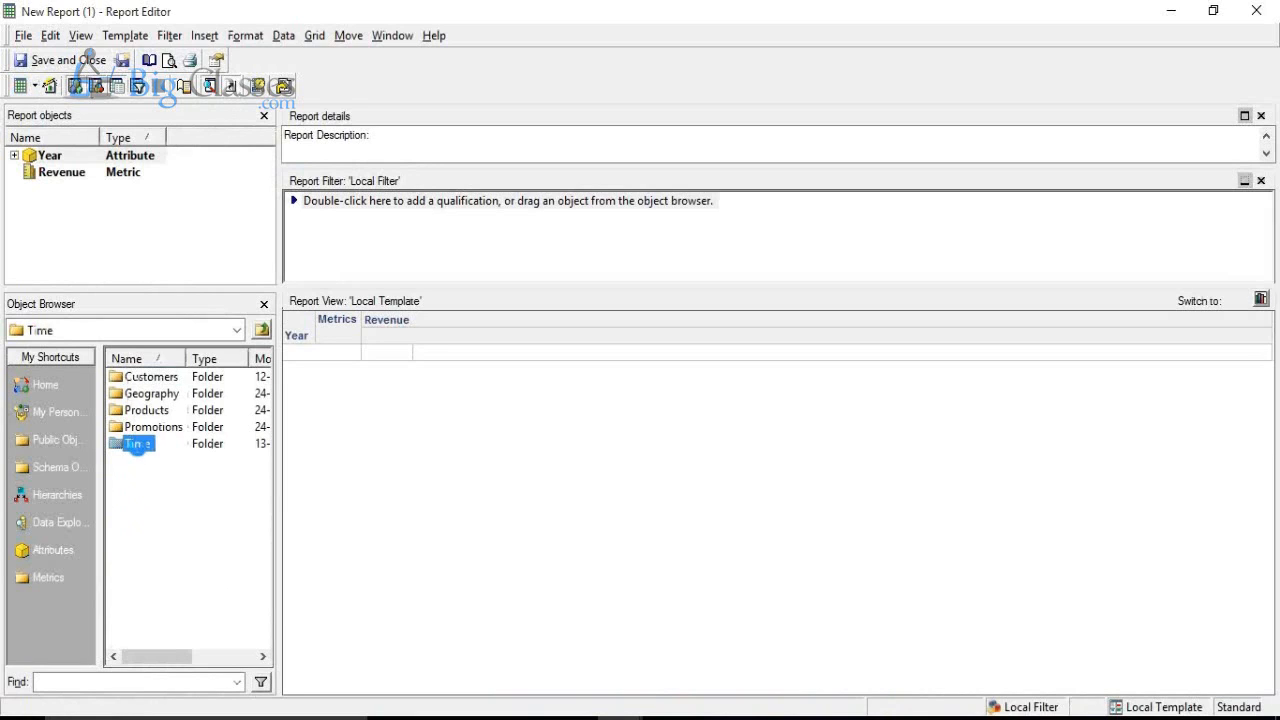
pyautogui.click(138, 446)
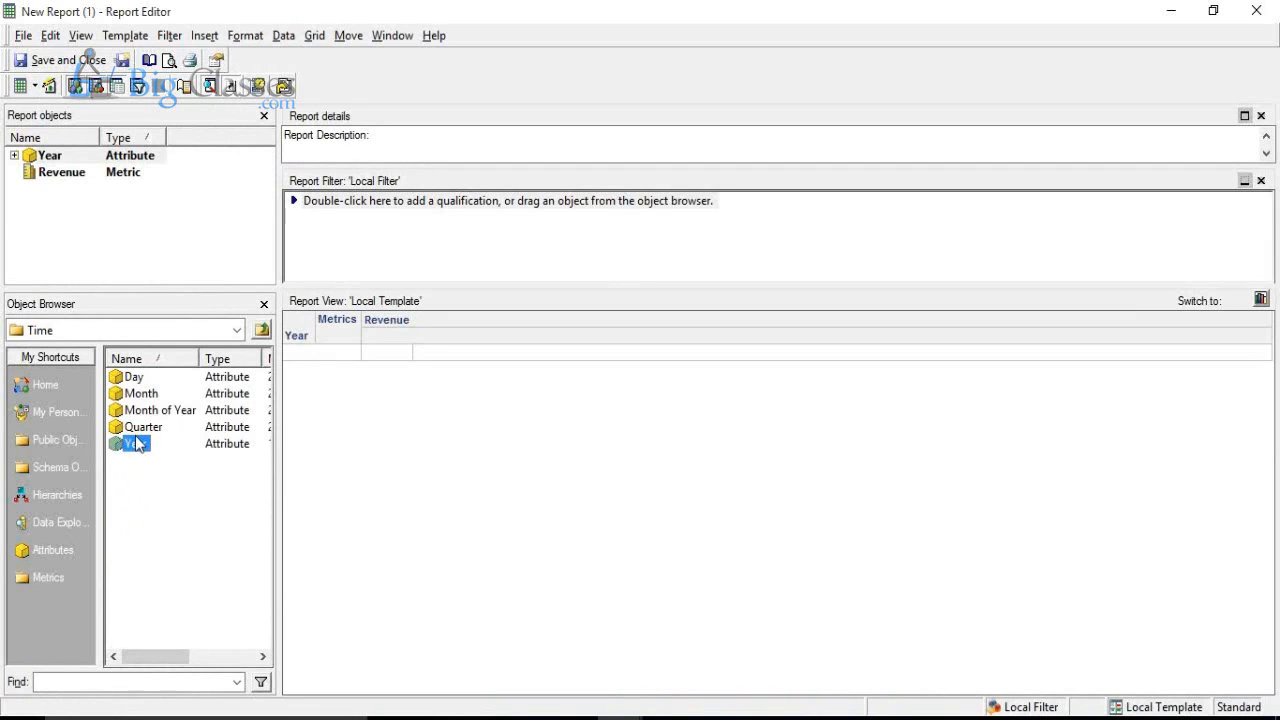
pyautogui.doubleClick(140, 427)
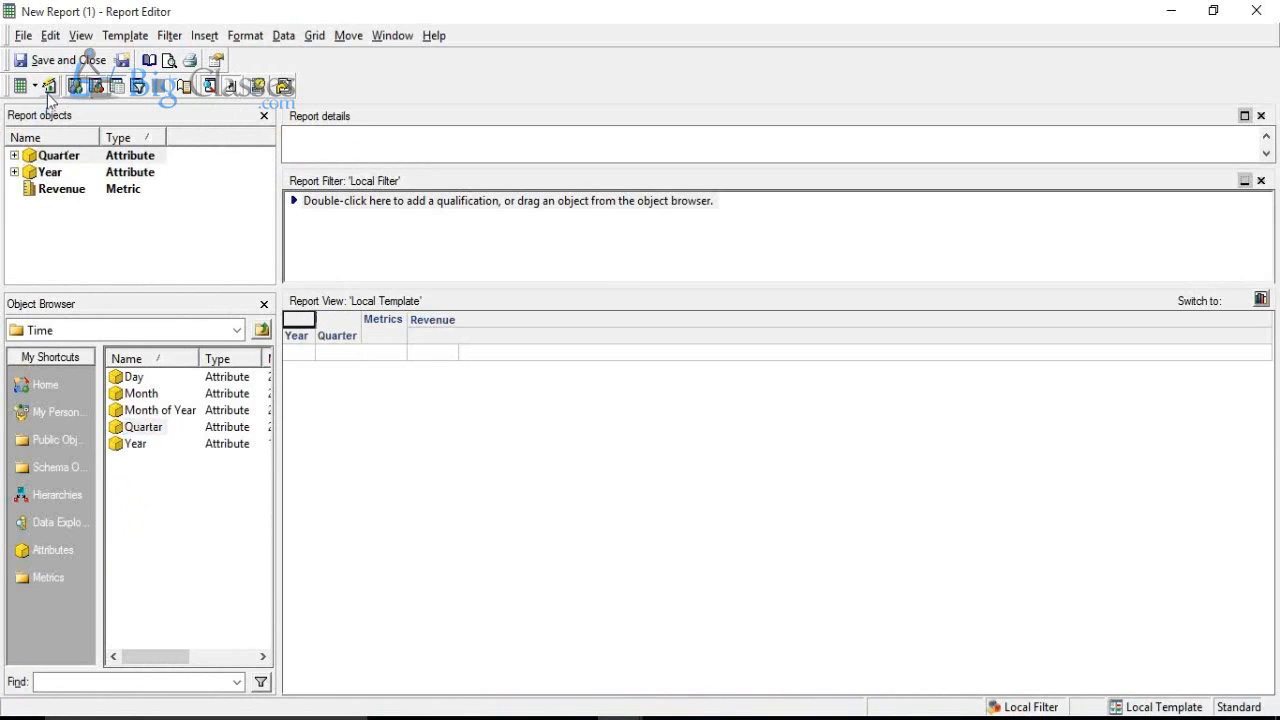
pyautogui.click(47, 90)
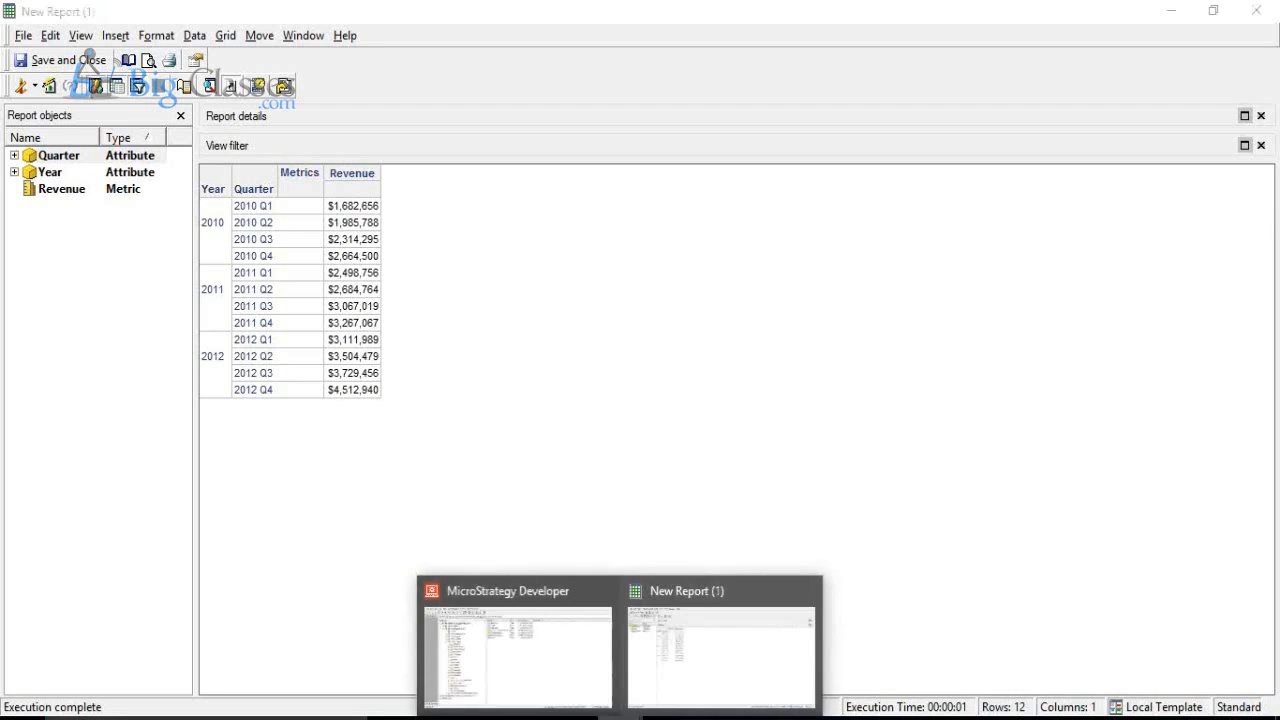
# Step: Switch to the MicroStrategy Developer window, view the public Metrics folder, and return to the report
pyautogui.click(574, 674)
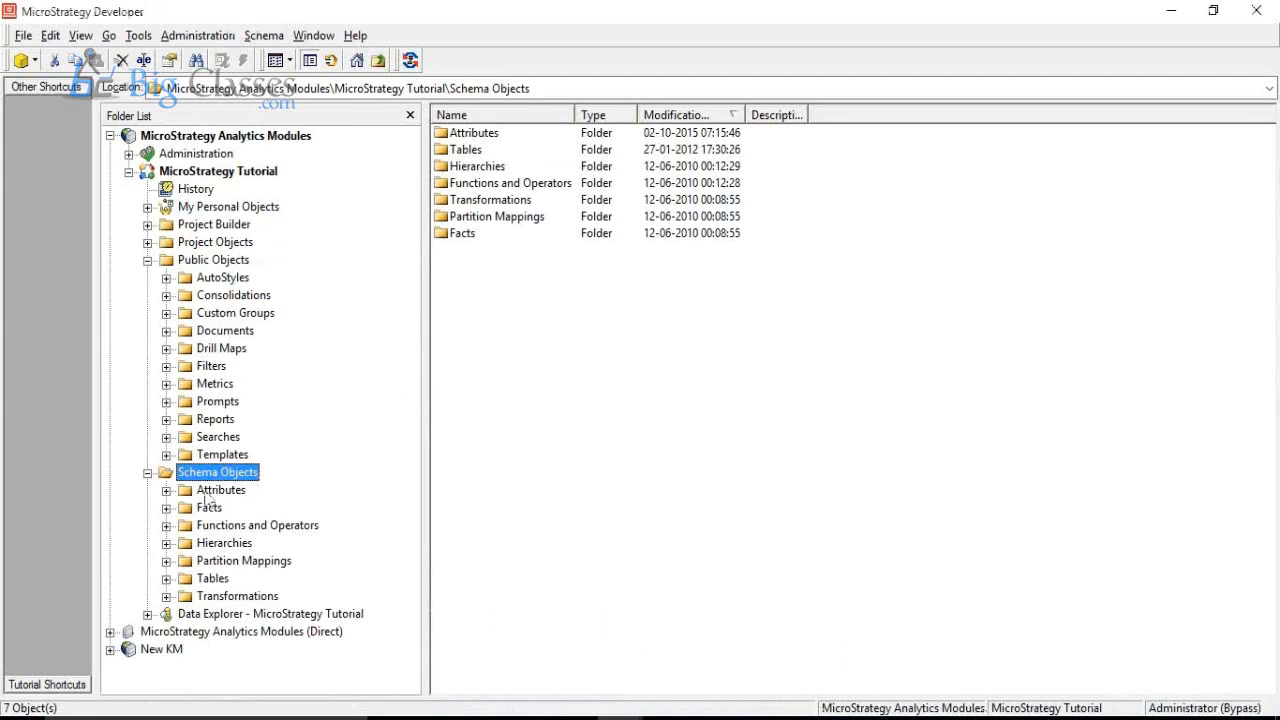
pyautogui.click(216, 385)
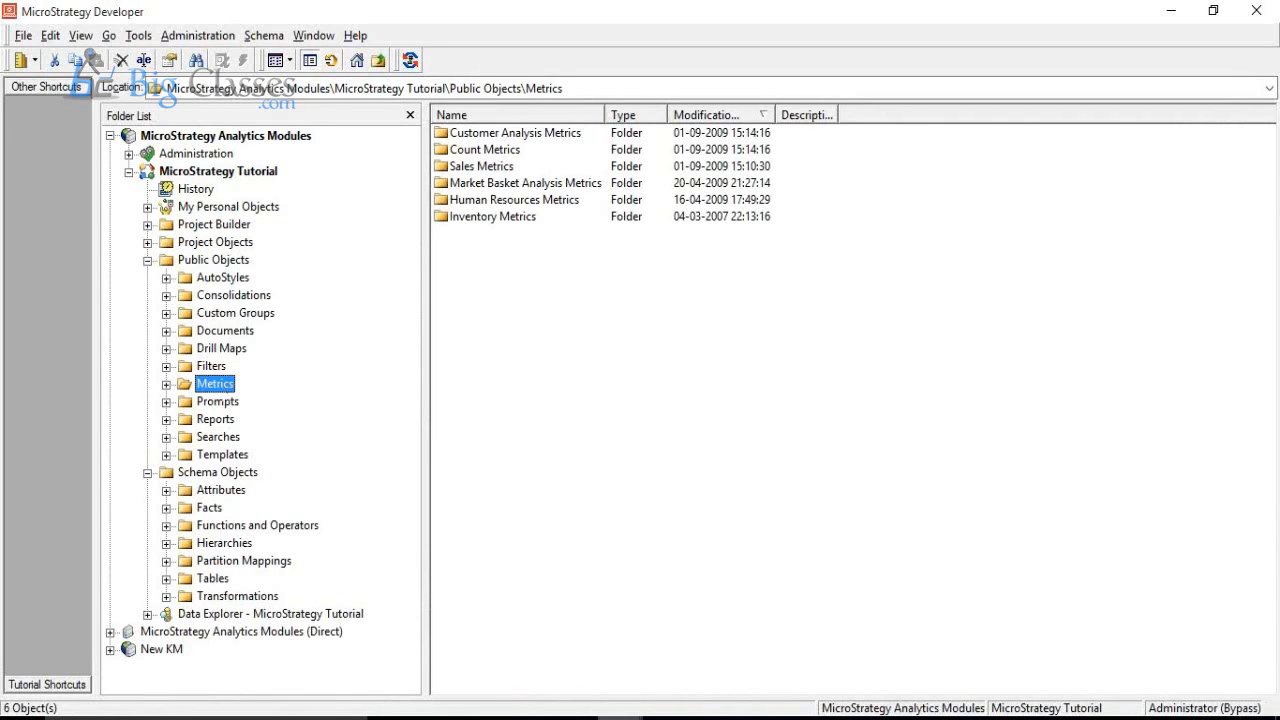
pyautogui.click(657, 654)
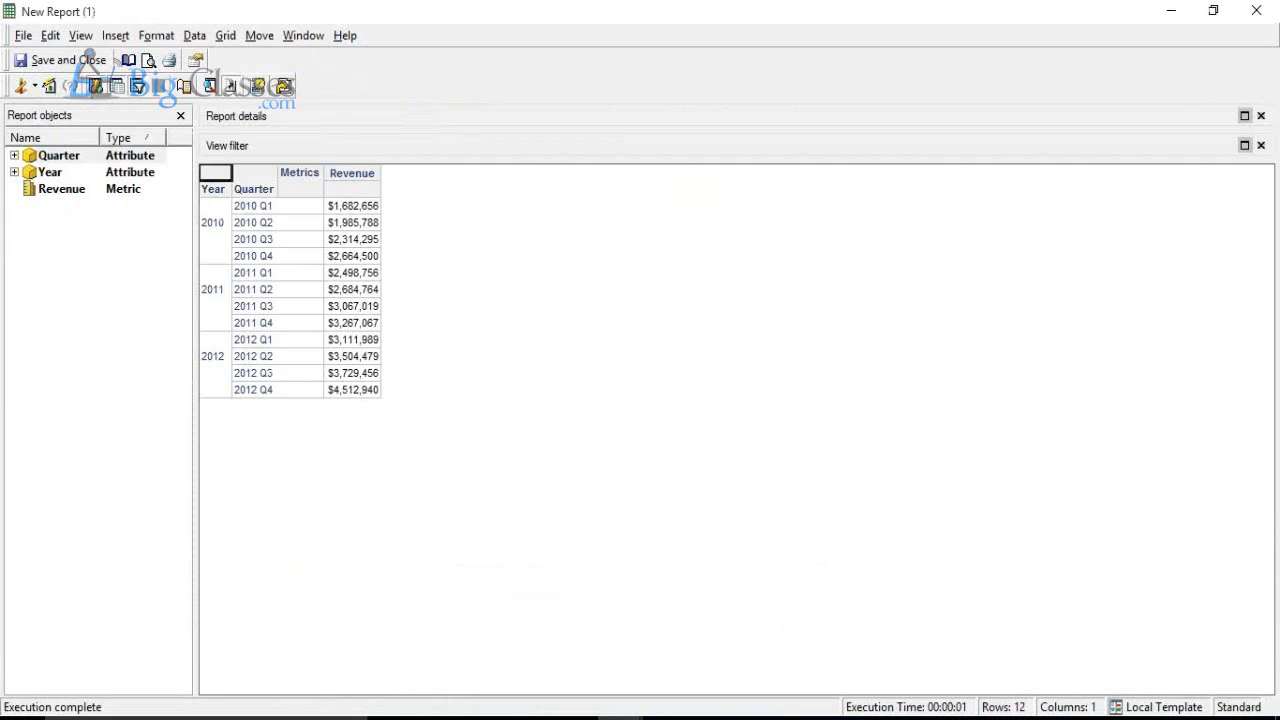
pyautogui.moveTo(618, 717)
# Step: Switch to MicroStrategy Developer and view the Time folder under the schema Attributes
pyautogui.click(512, 668)
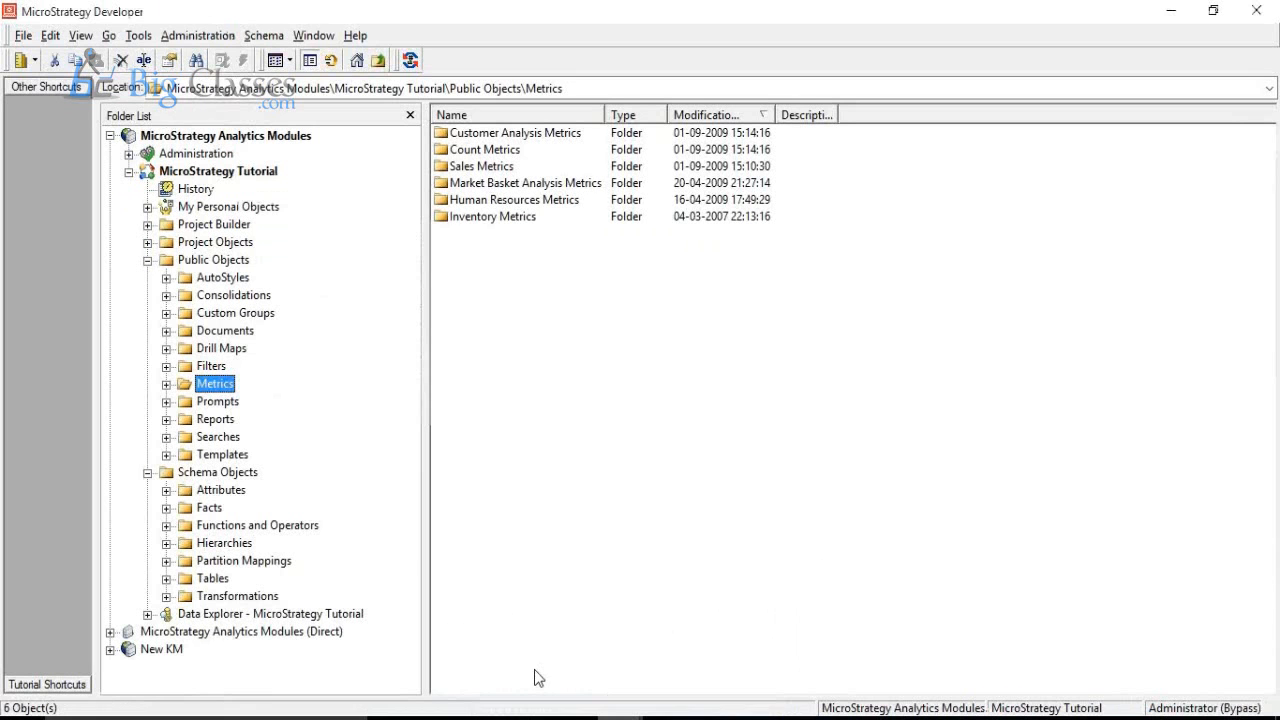
pyautogui.doubleClick(224, 490)
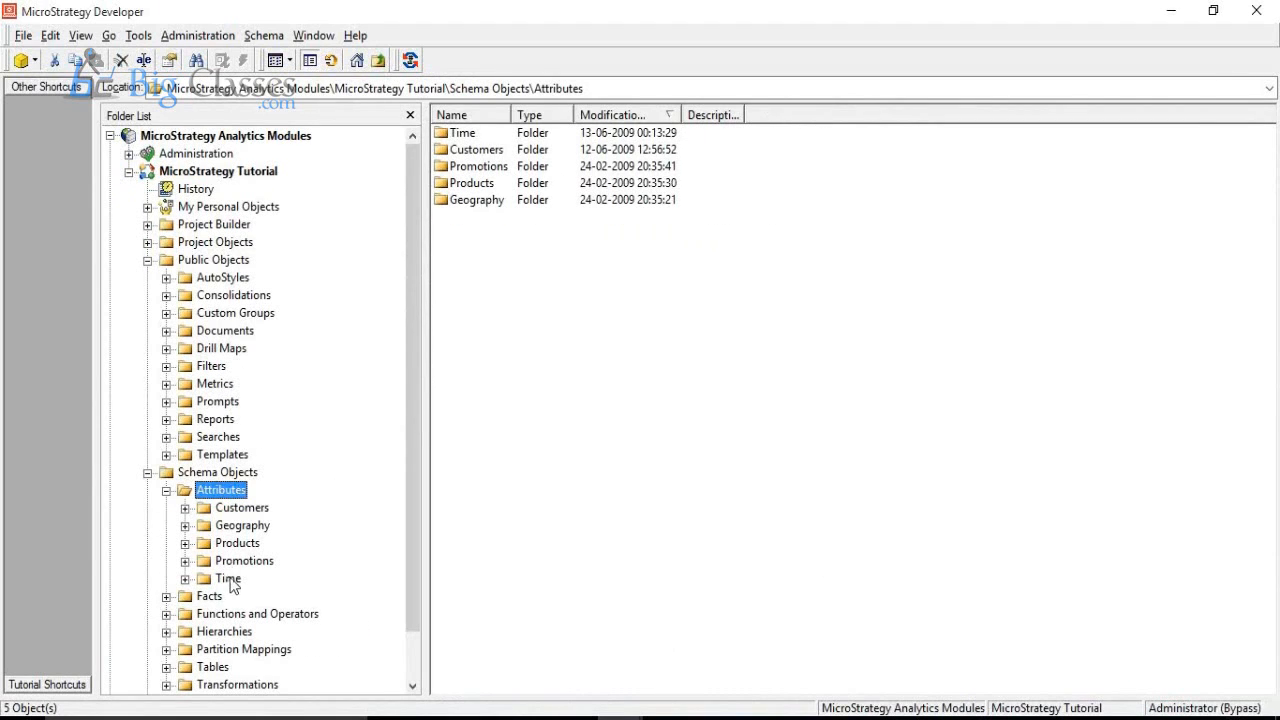
pyautogui.click(228, 578)
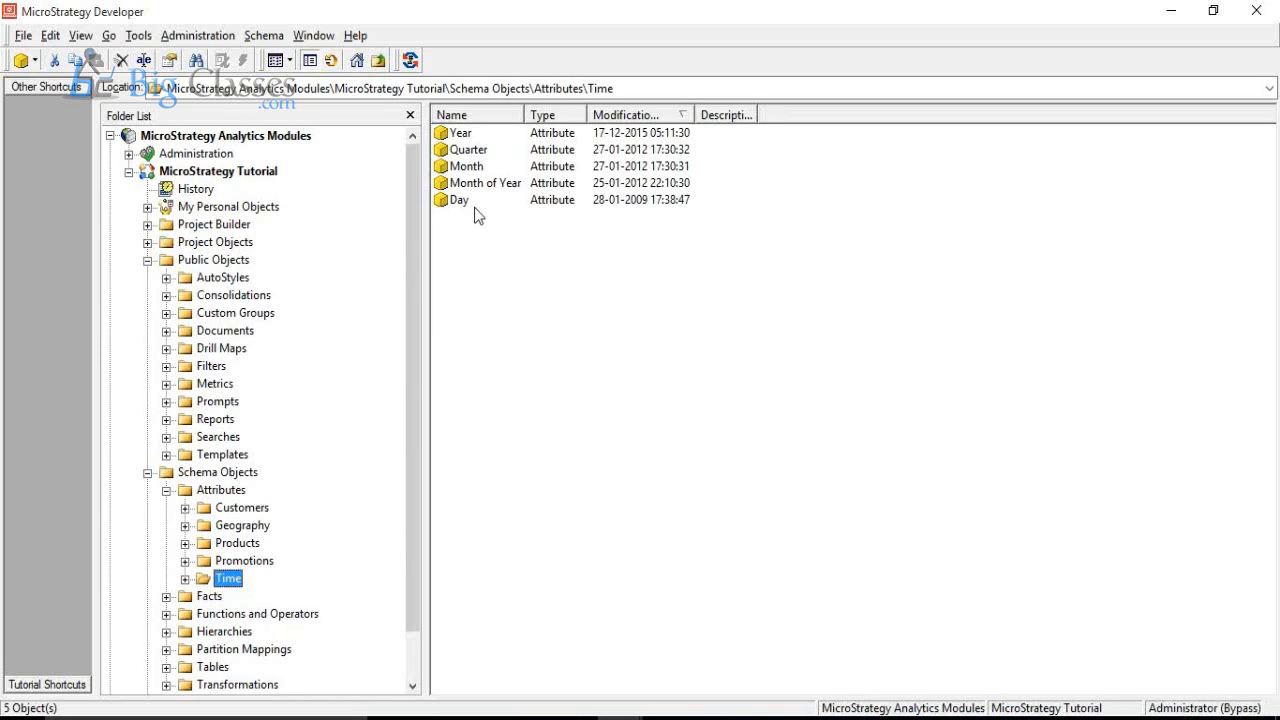
pyautogui.click(1022, 30)
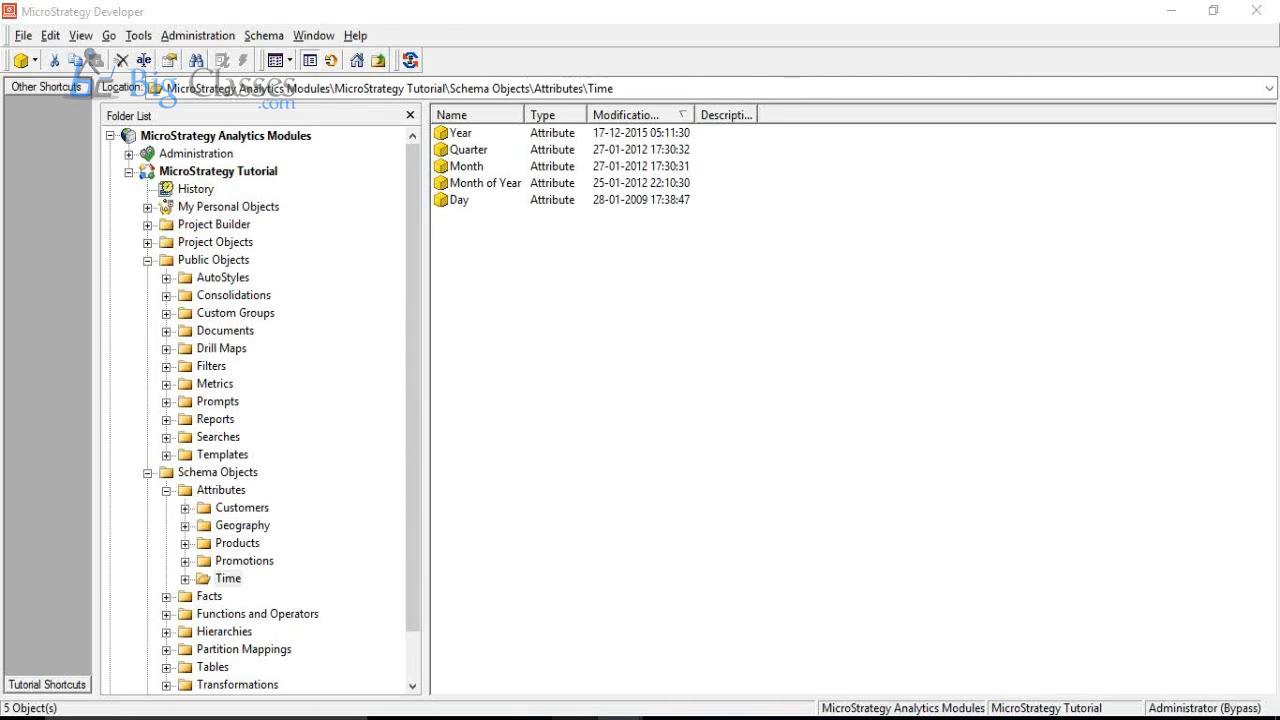
# Step: Open the MicroStrategy Tutorial project in MicroStrategy Web, and show the Schema Objects folder back in Developer
pyautogui.click(574, 717)
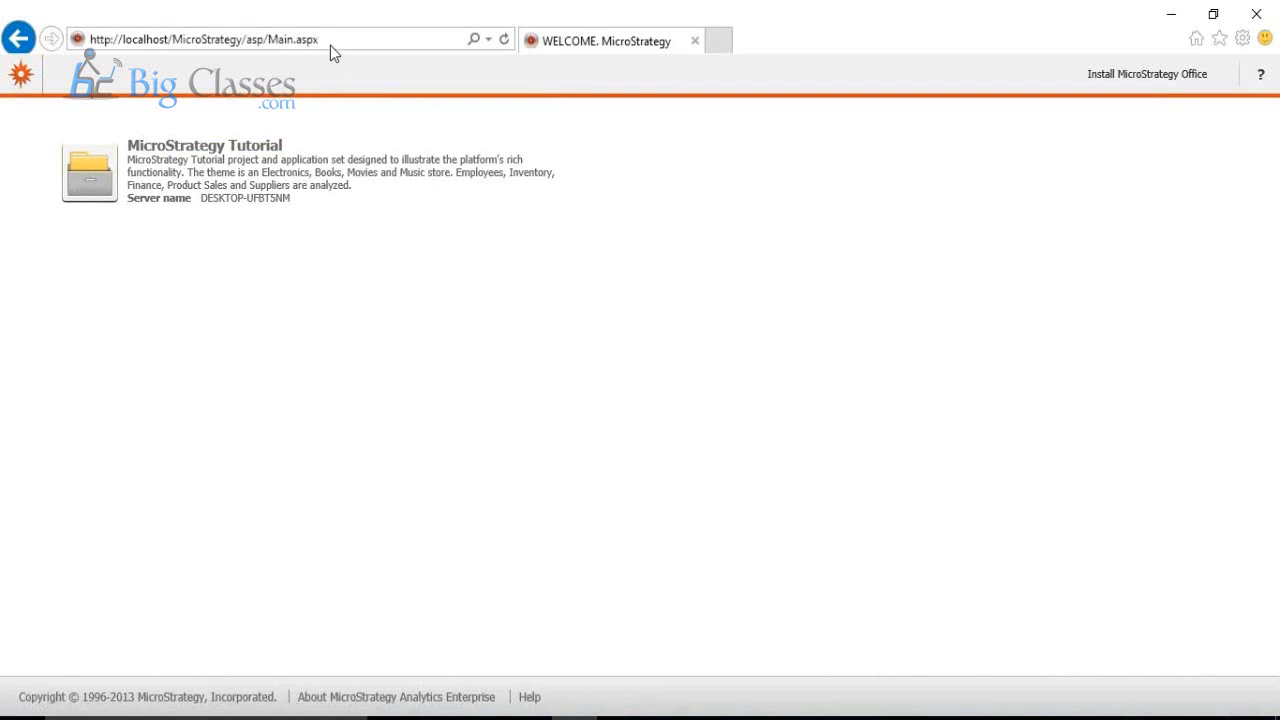
pyautogui.click(259, 174)
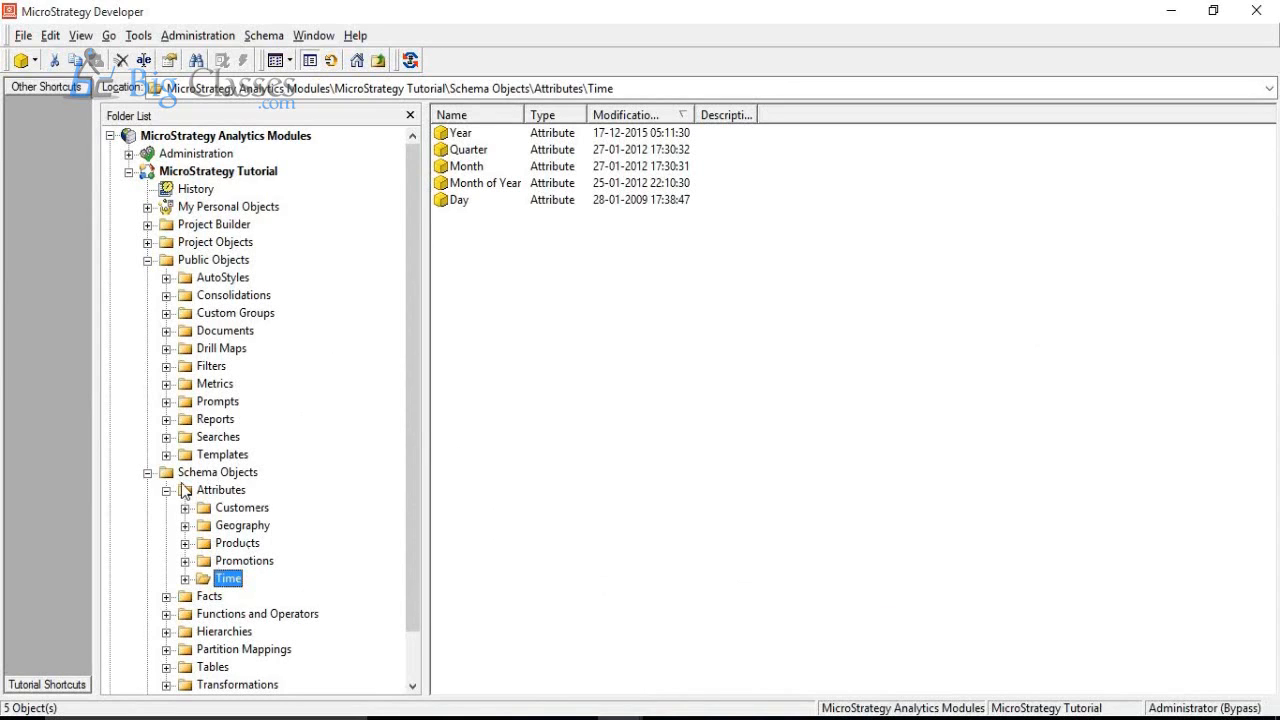
pyautogui.click(245, 474)
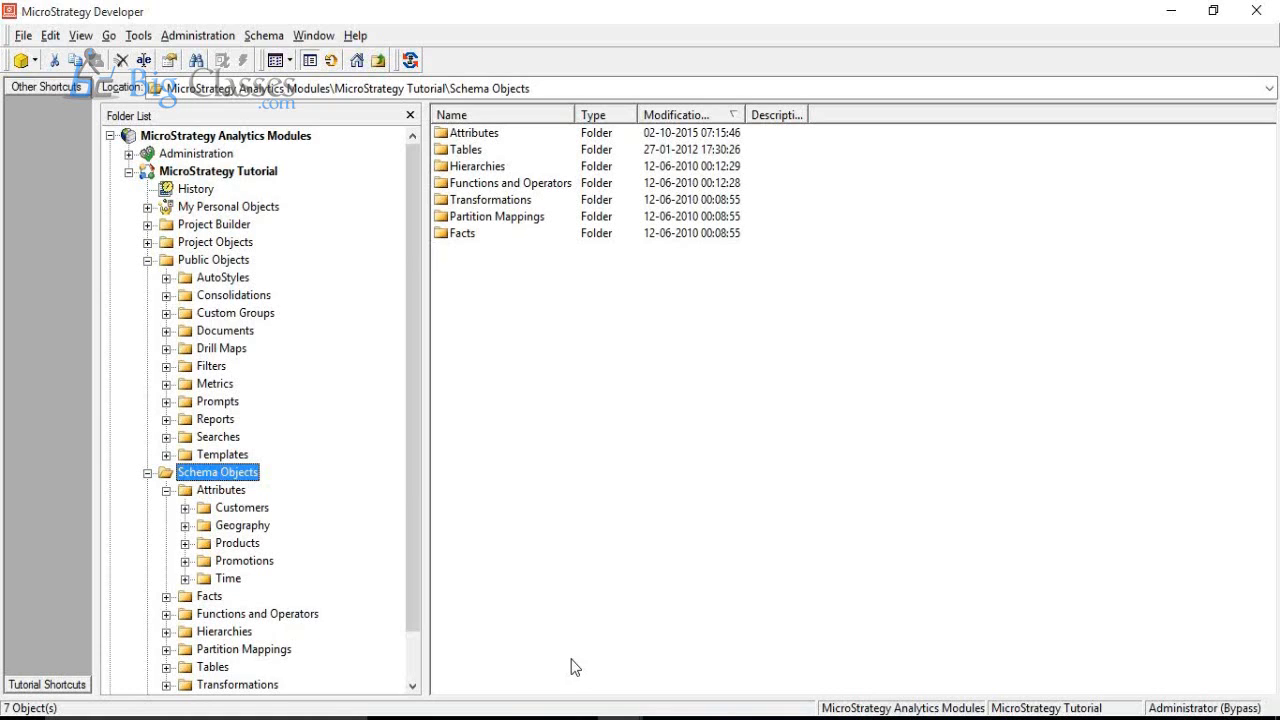
# Step: Try setting the MicroStrategy Analytics Modules project source to the active server DESKTOP-UFBT5NM, and cancel the modification
pyautogui.click(271, 142)
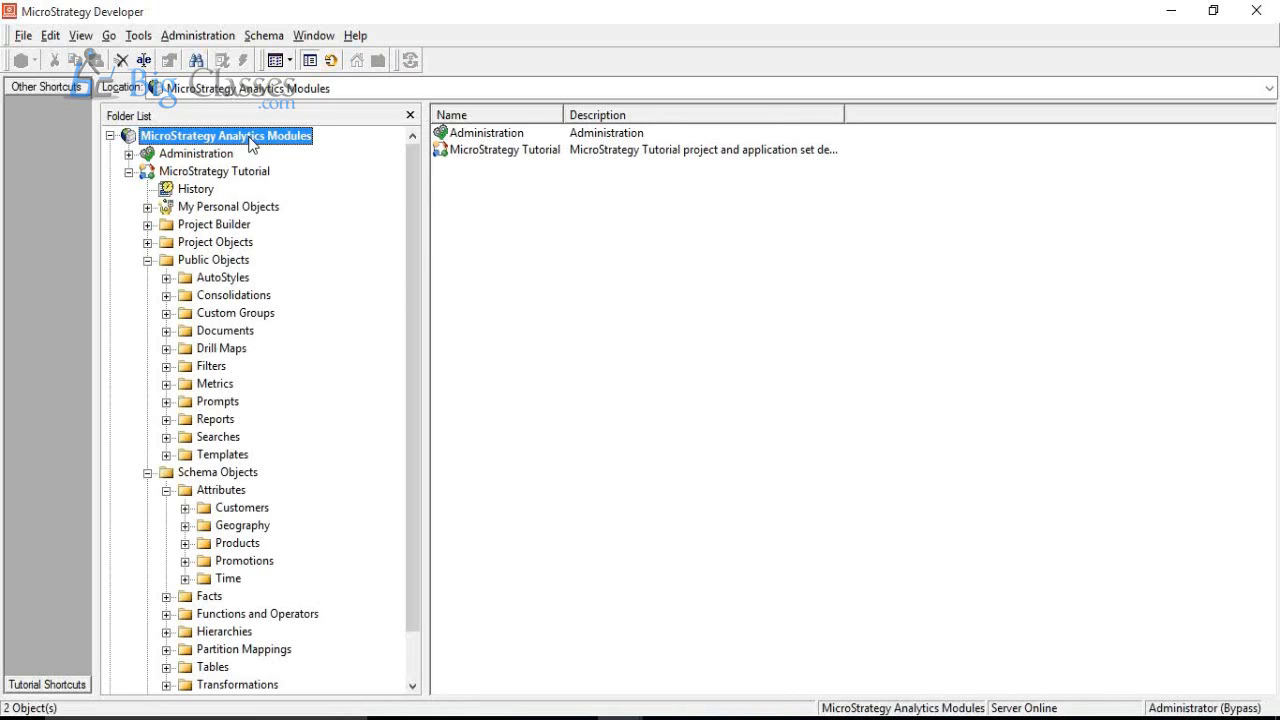
pyautogui.rightClick(249, 140)
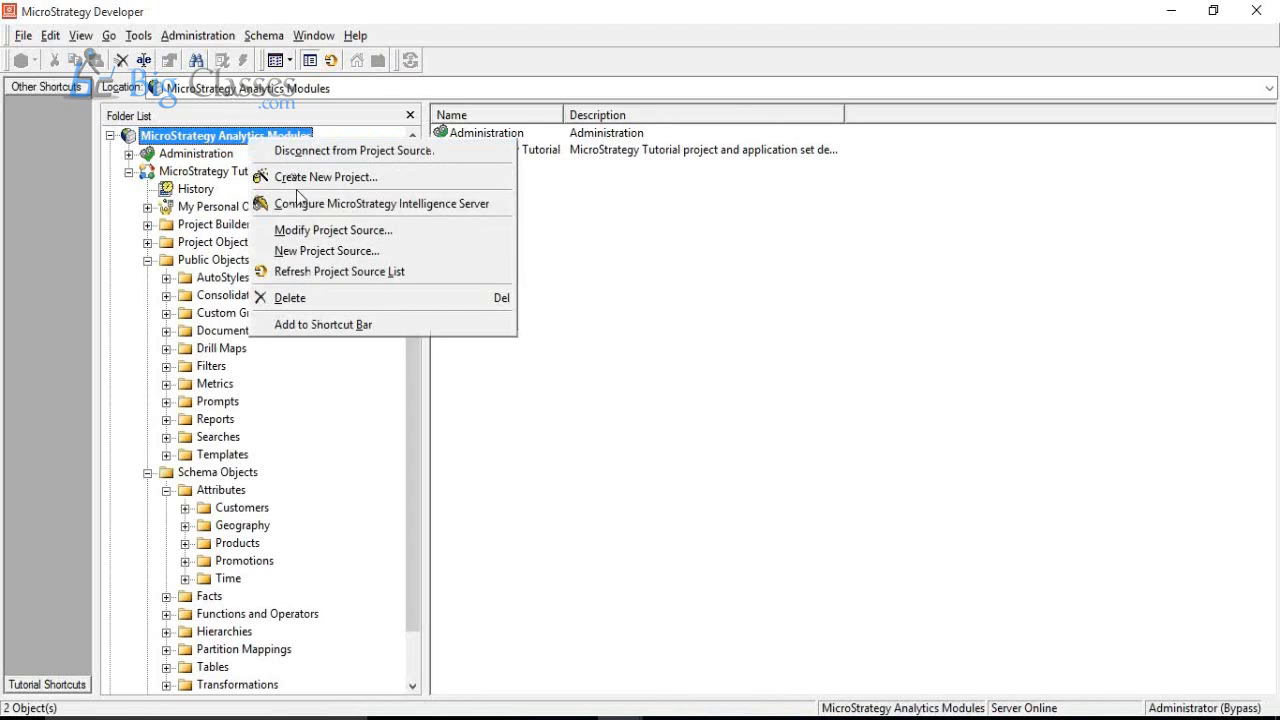
pyautogui.click(302, 228)
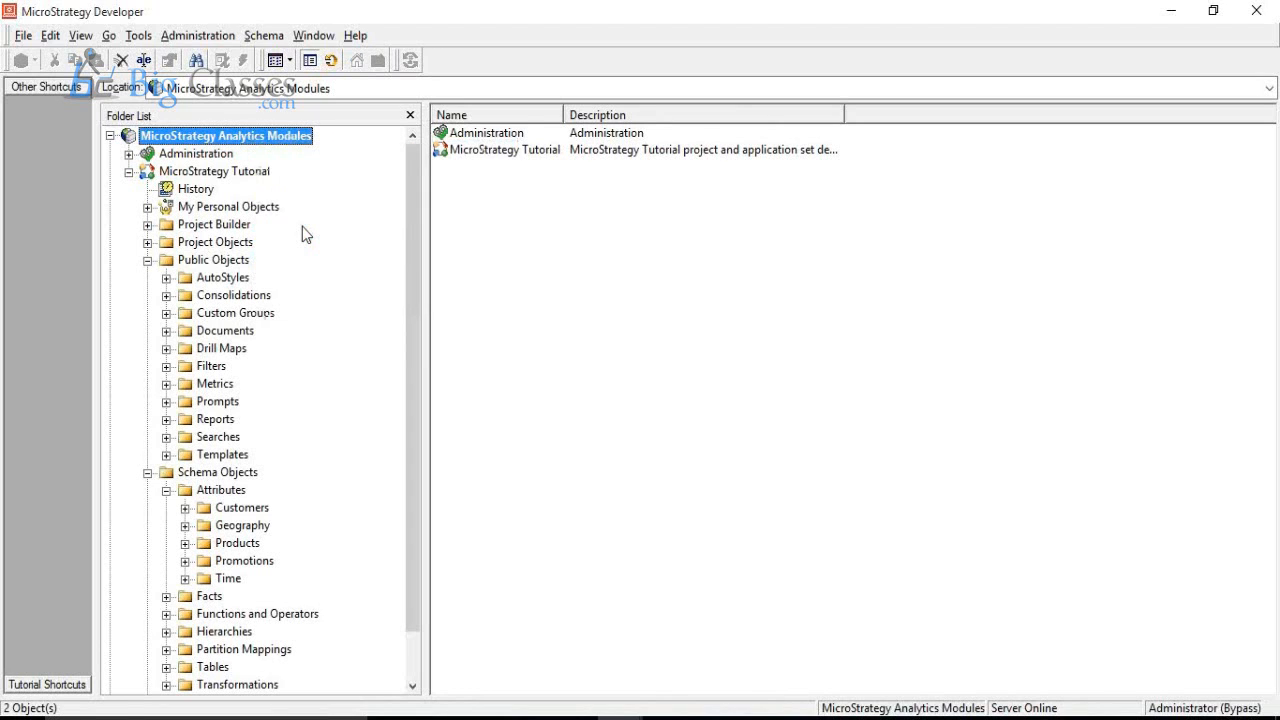
pyautogui.doubleClick(685, 270)
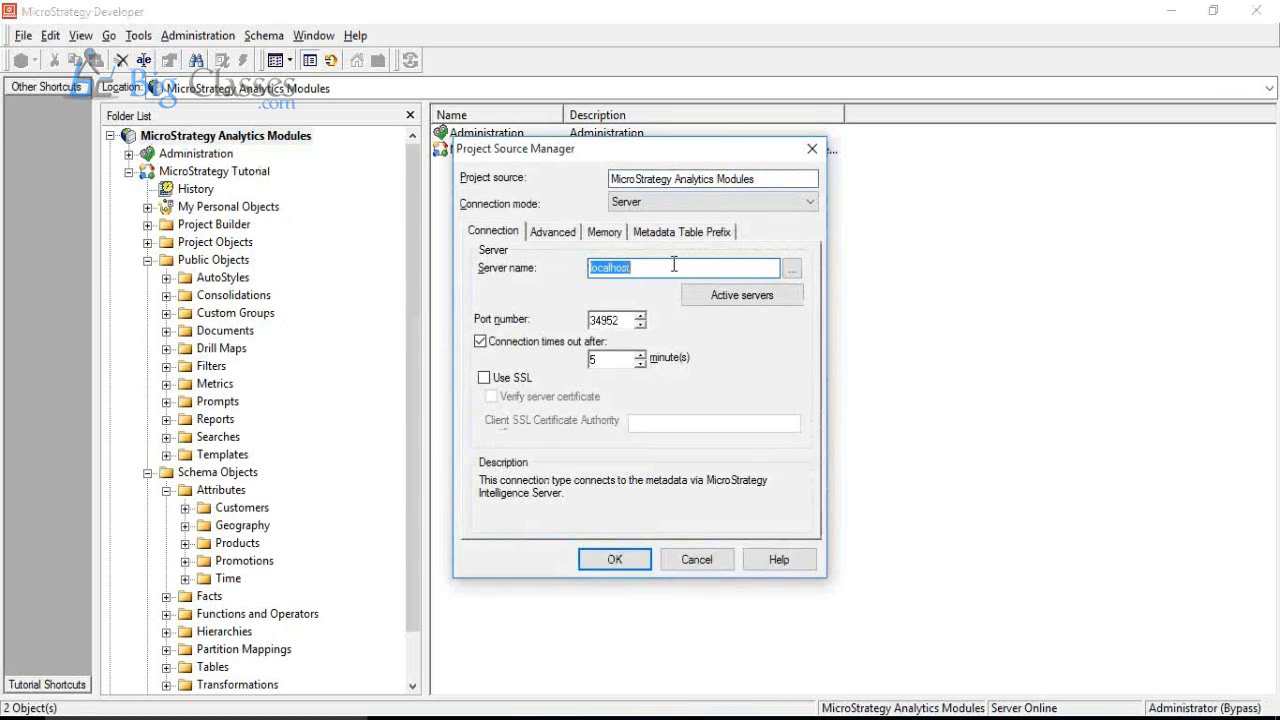
pyautogui.click(725, 297)
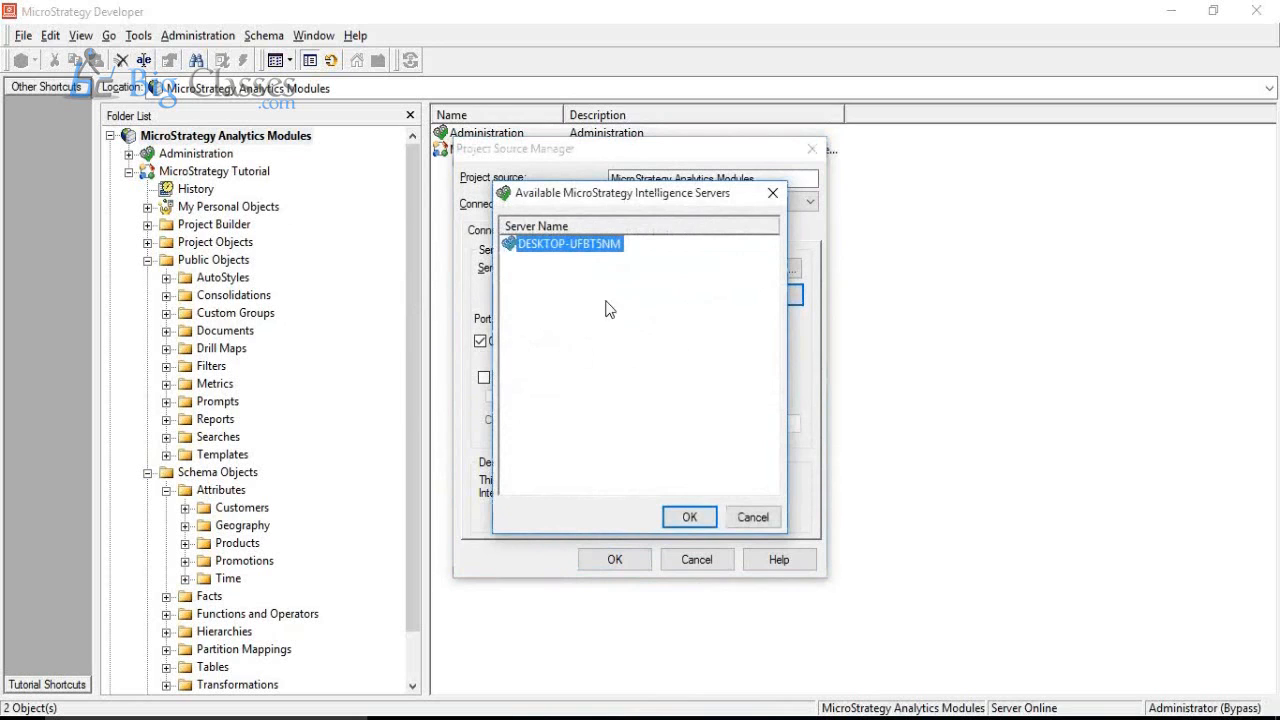
pyautogui.click(686, 517)
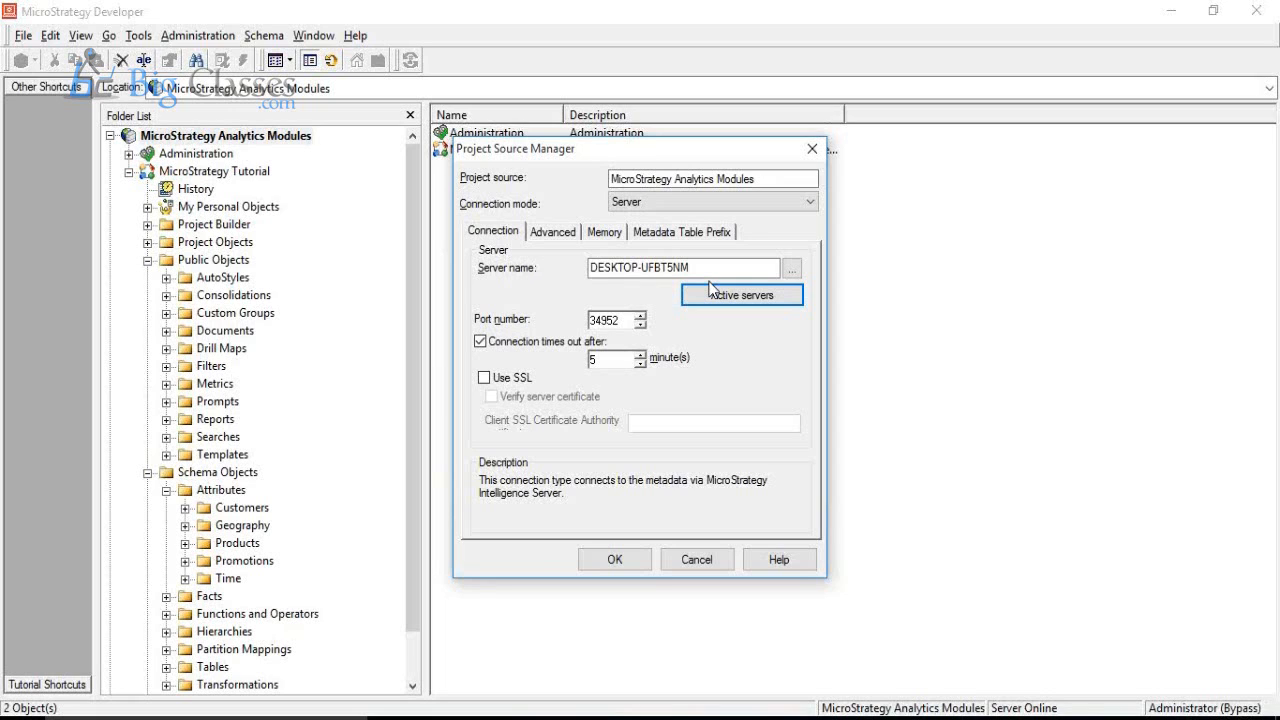
pyautogui.click(700, 560)
pyautogui.click(705, 437)
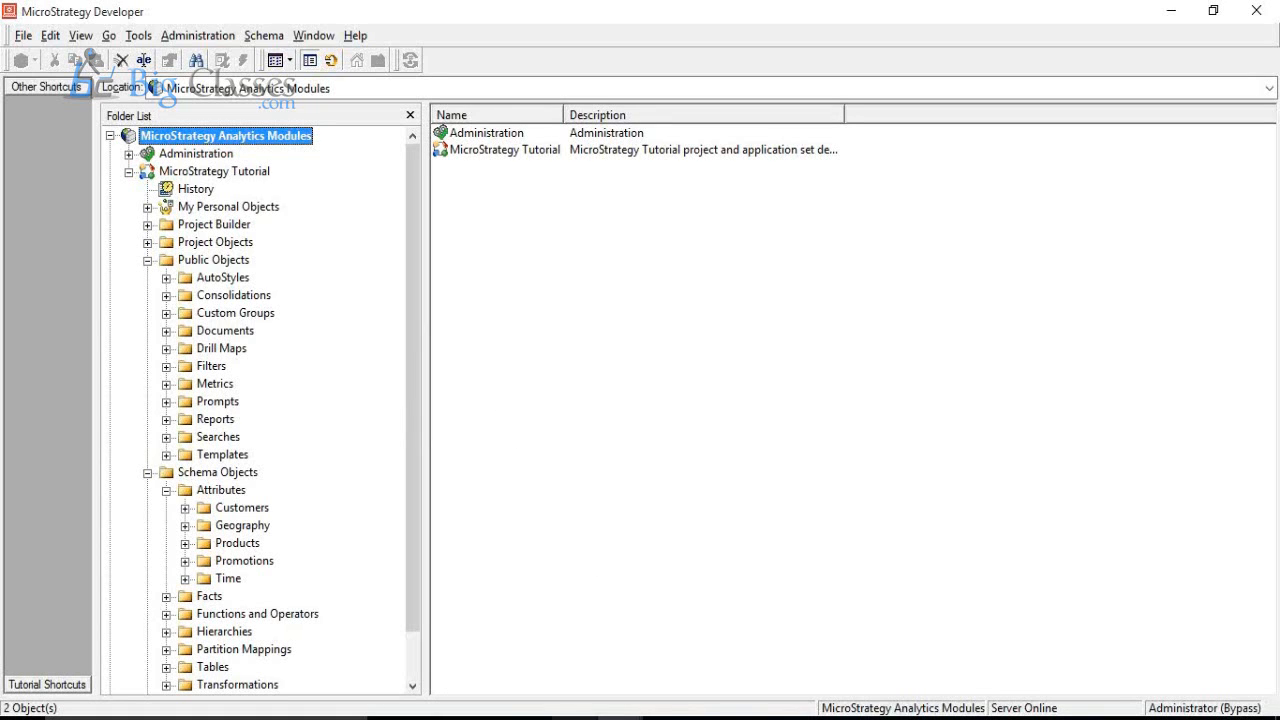
# Step: Switch to MicroStrategy Web, log in to the Tutorial project as administrator with a blank password, and continue past the product activation notice
pyautogui.click(575, 718)
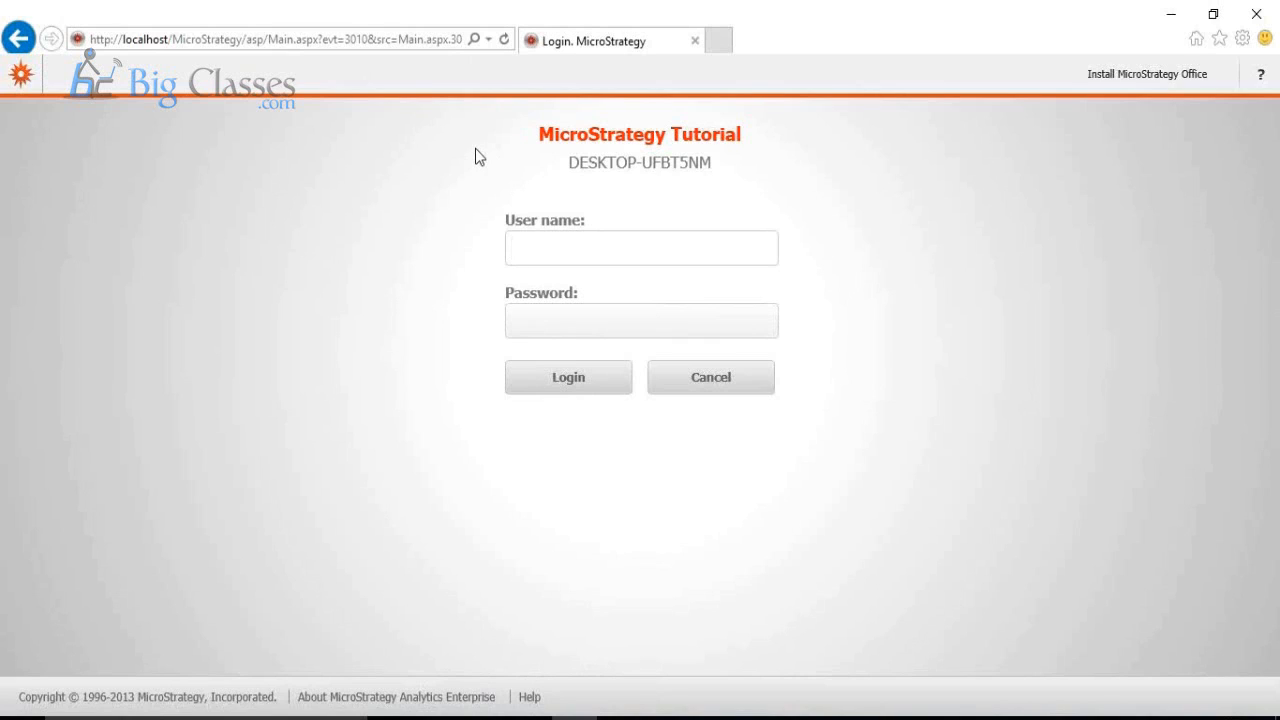
pyautogui.write('administrtor')
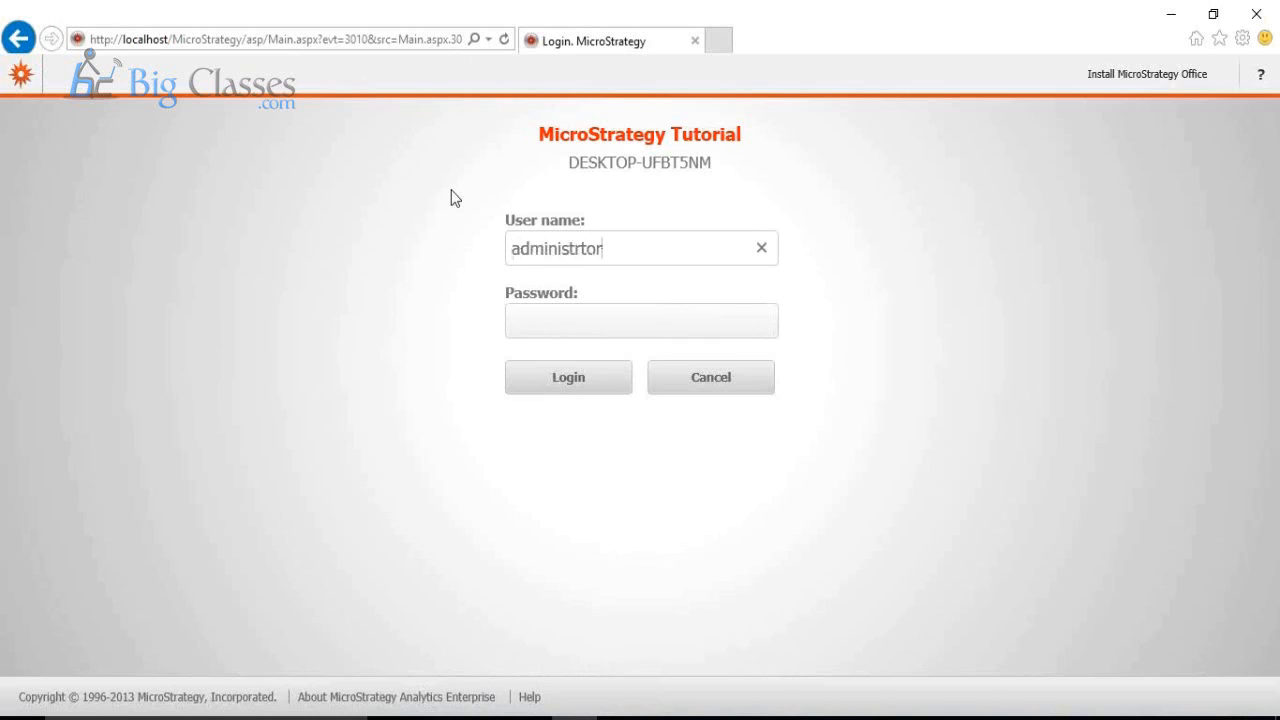
pyautogui.press('Left')
pyautogui.press('Left')
pyautogui.press('Left')
pyautogui.write('a')
pyautogui.press('Return')
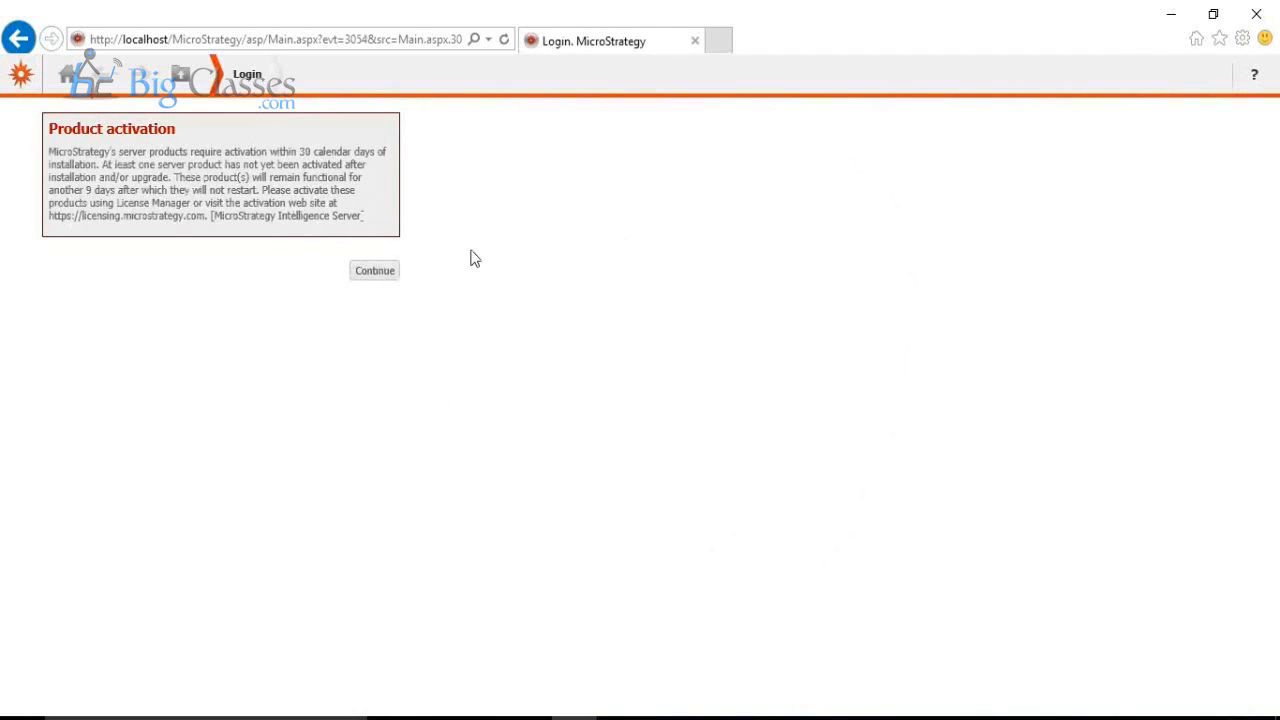
pyautogui.click(376, 280)
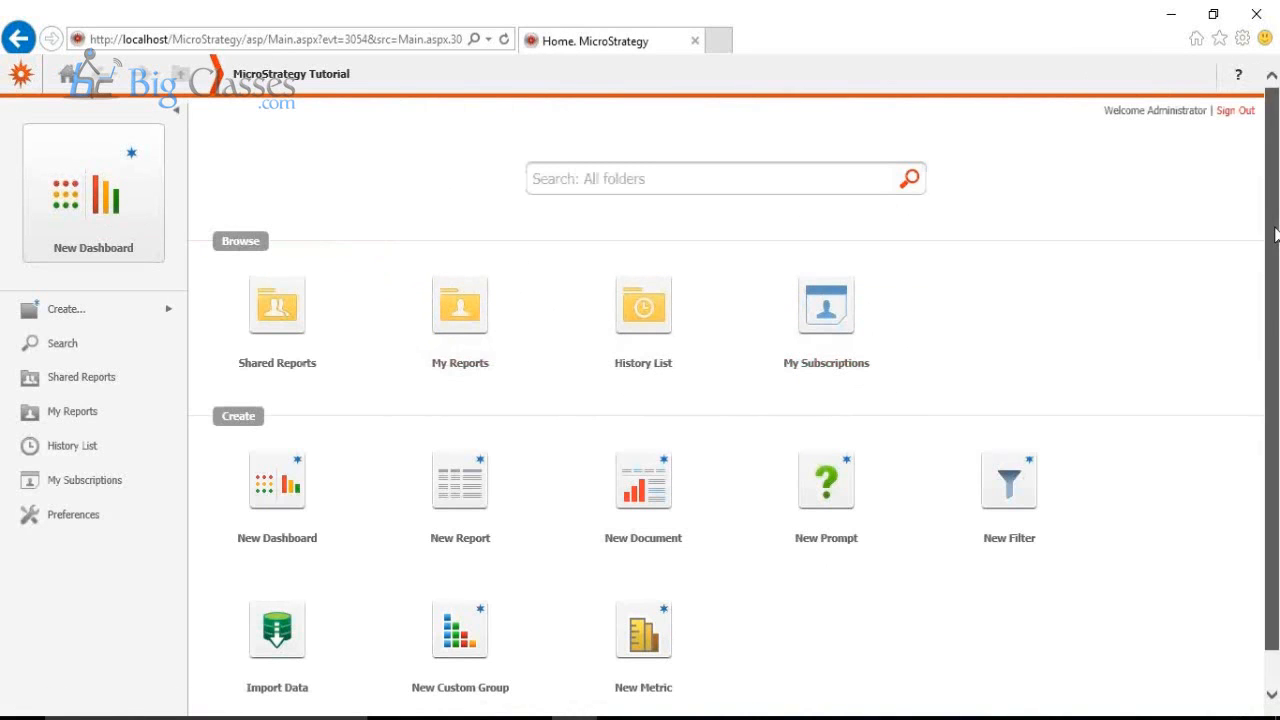
pyautogui.scroll(-1, 497, 288)
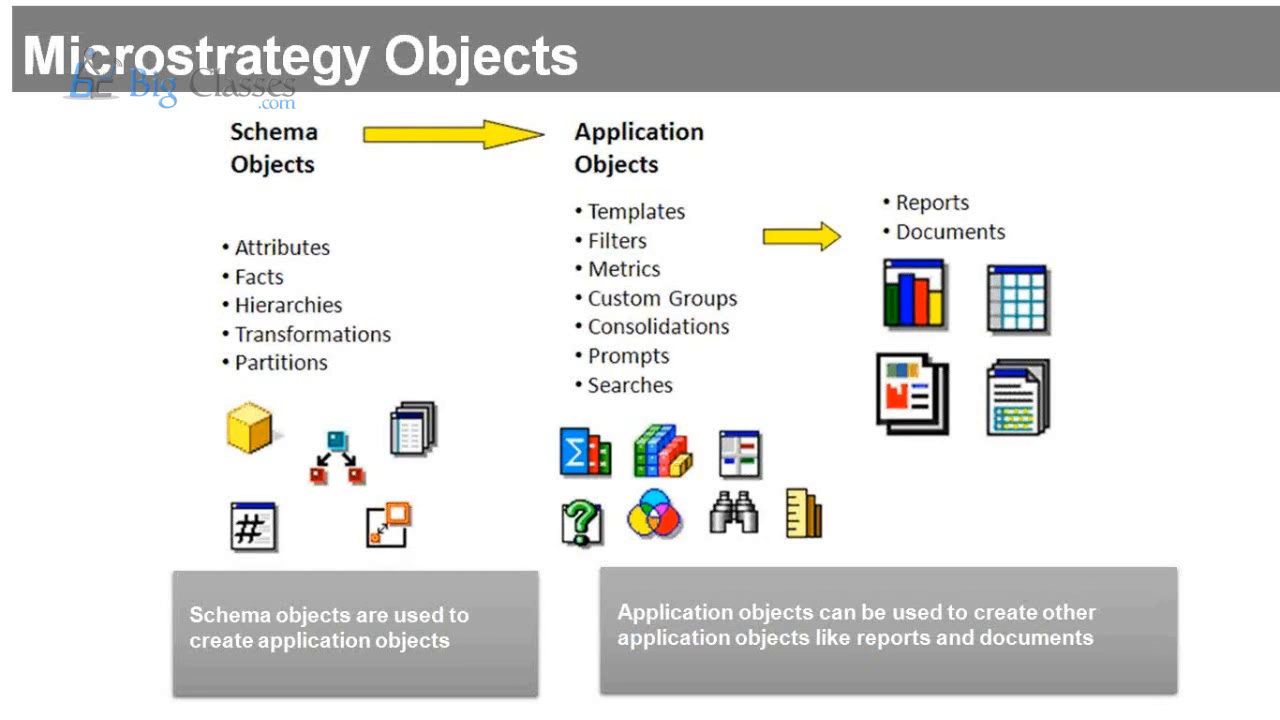
# Step: Return to MicroStrategy Web and open the Top 10 Airports dashboard from the shared Dashboards and Scorecards folder
pyautogui.hotkey('alt', 'Tab')
pyautogui.hotkey('alt', 'Tab')
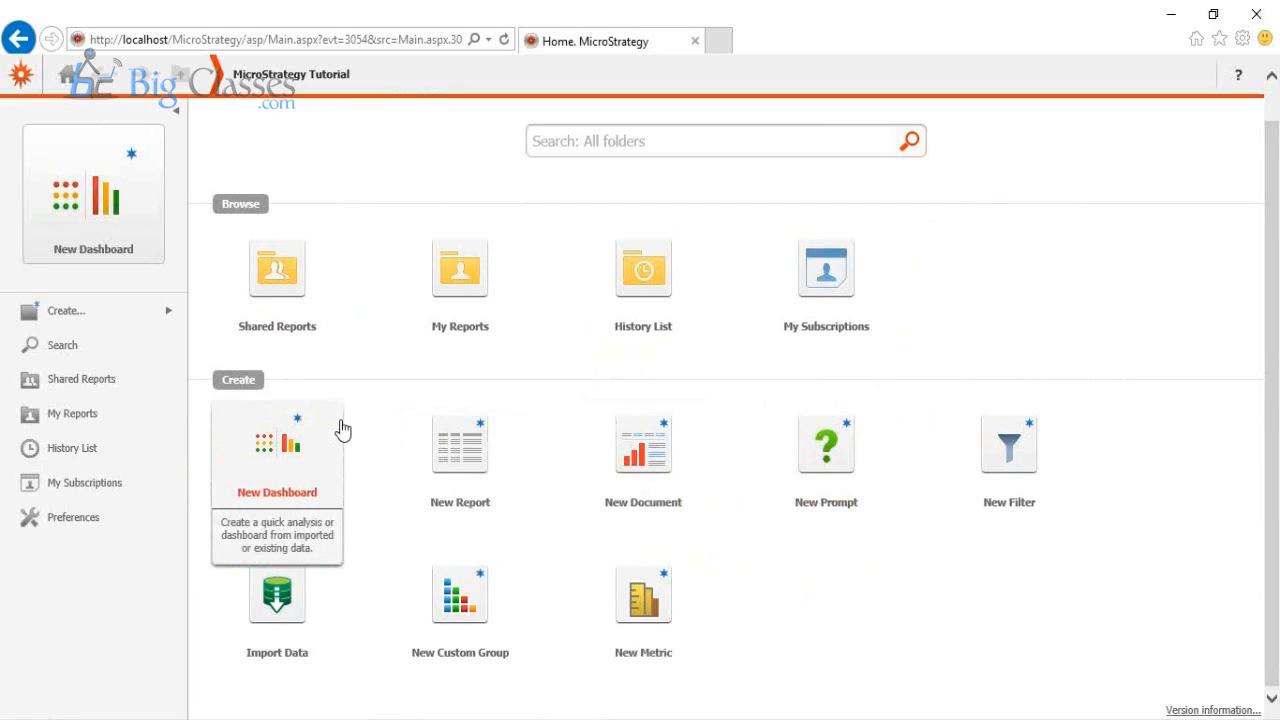
pyautogui.click(279, 287)
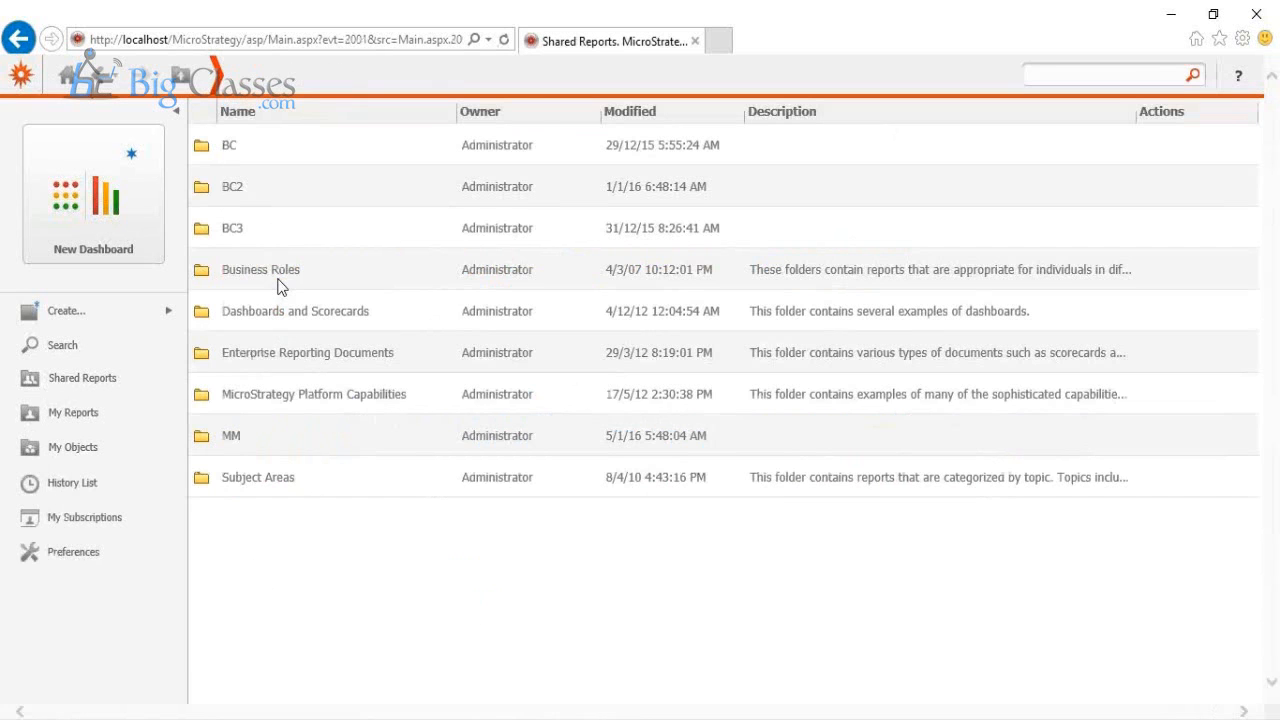
pyautogui.click(318, 312)
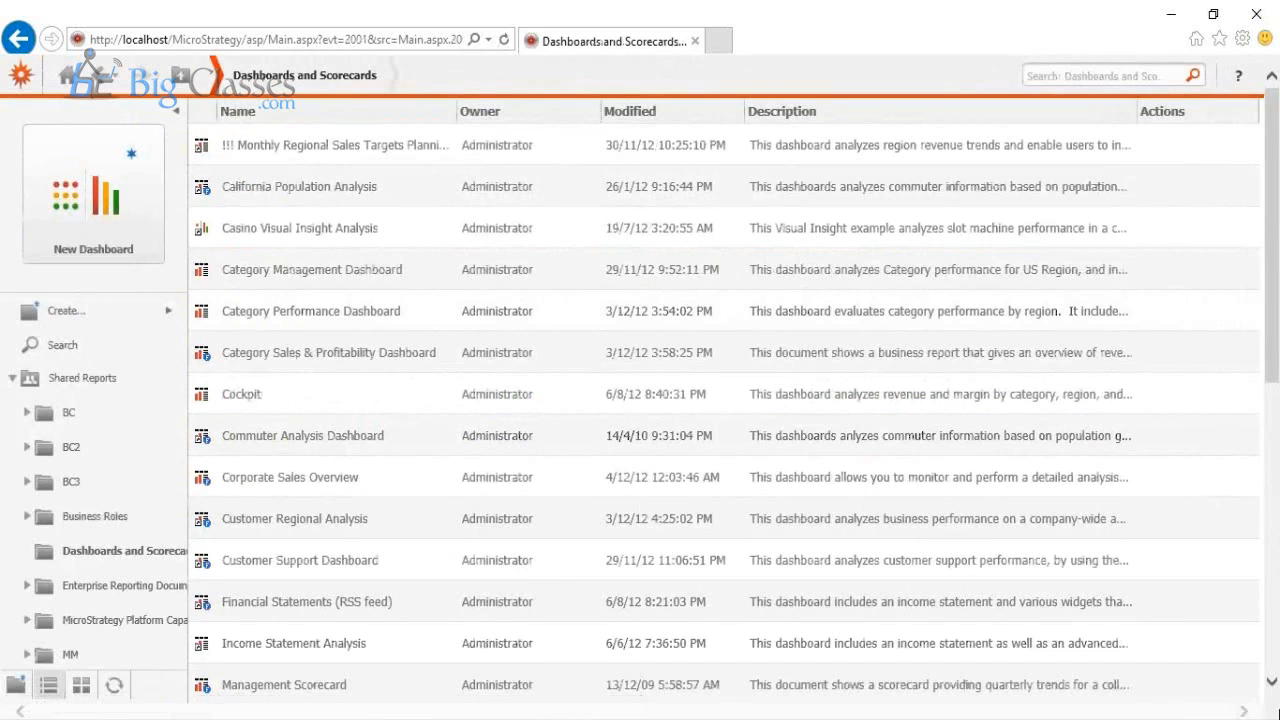
pyautogui.scroll(-6, 1273, 672)
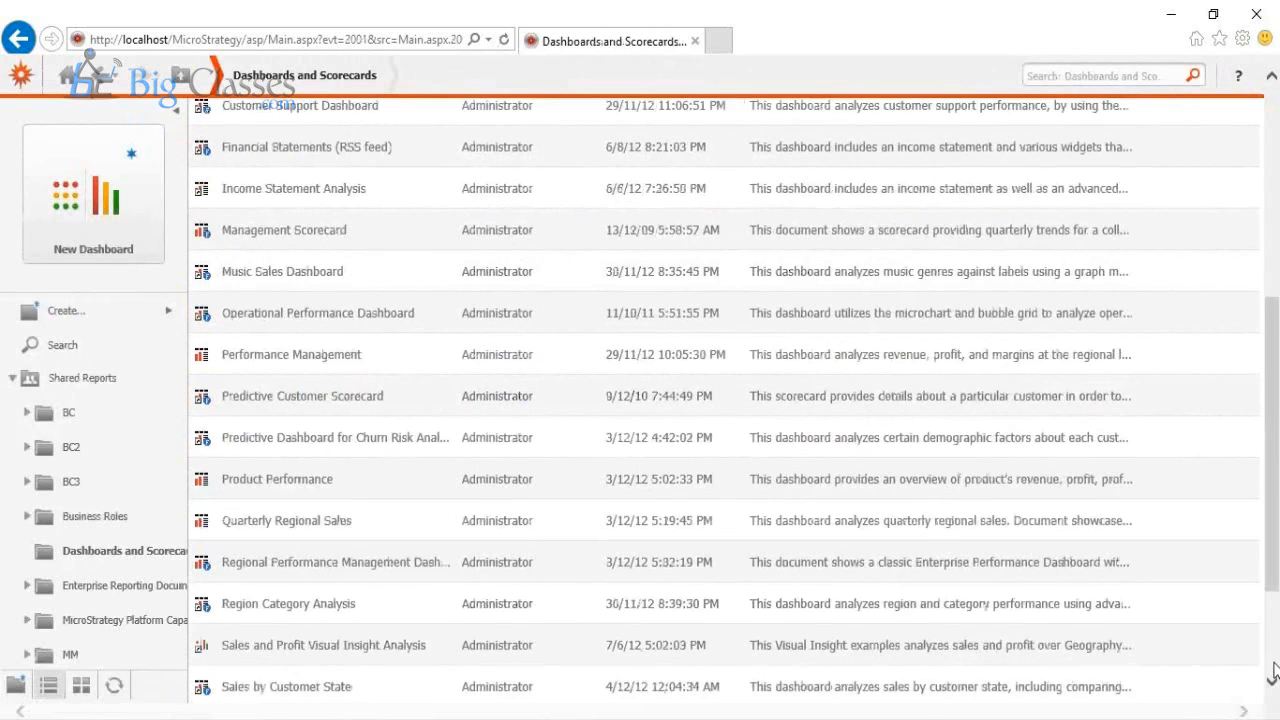
pyautogui.click(240, 688)
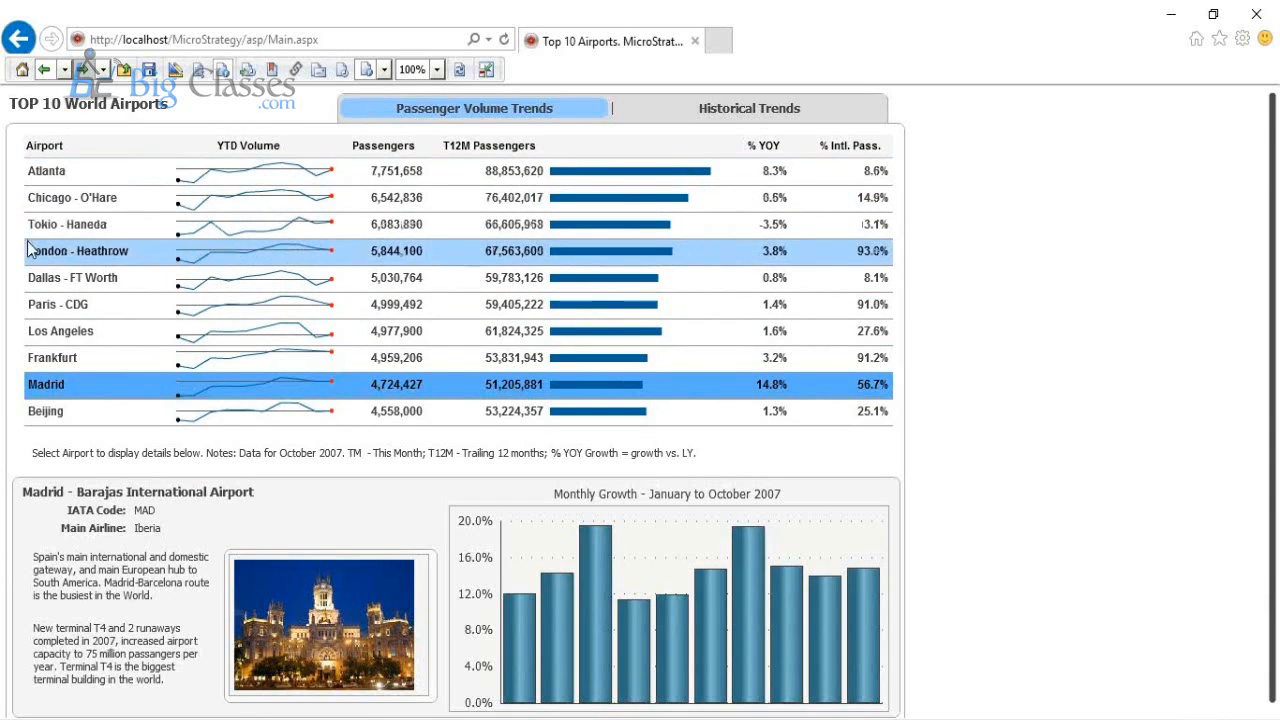
# Step: View the airport details and monthly growth for London - Heathrow and for Frankfurt in Passenger Volume Trends
pyautogui.click(65, 250)
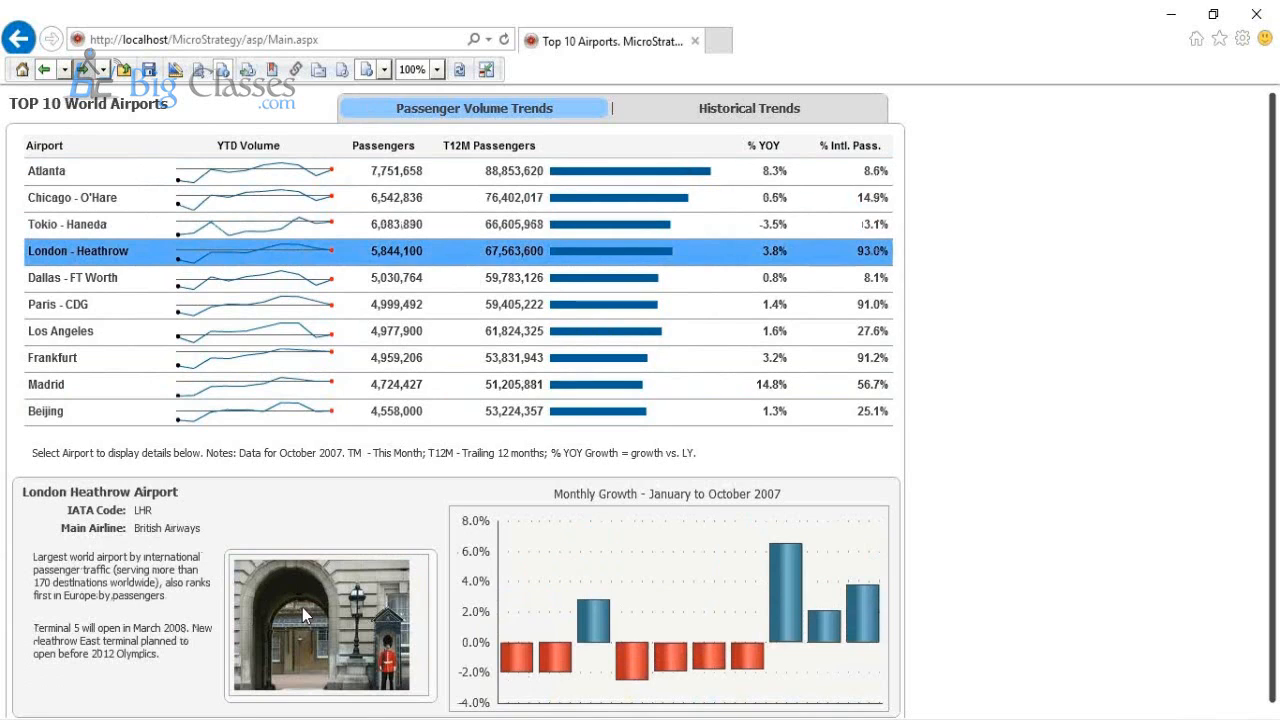
pyautogui.moveTo(611, 607)
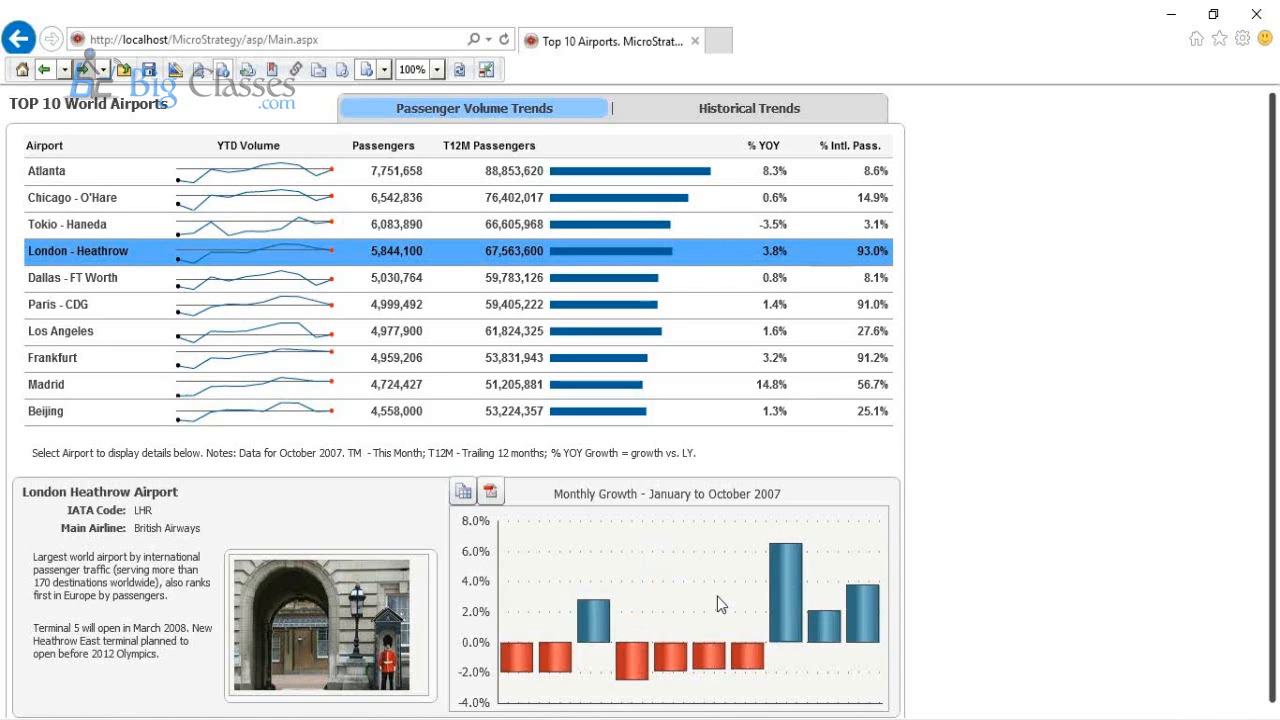
pyautogui.click(88, 367)
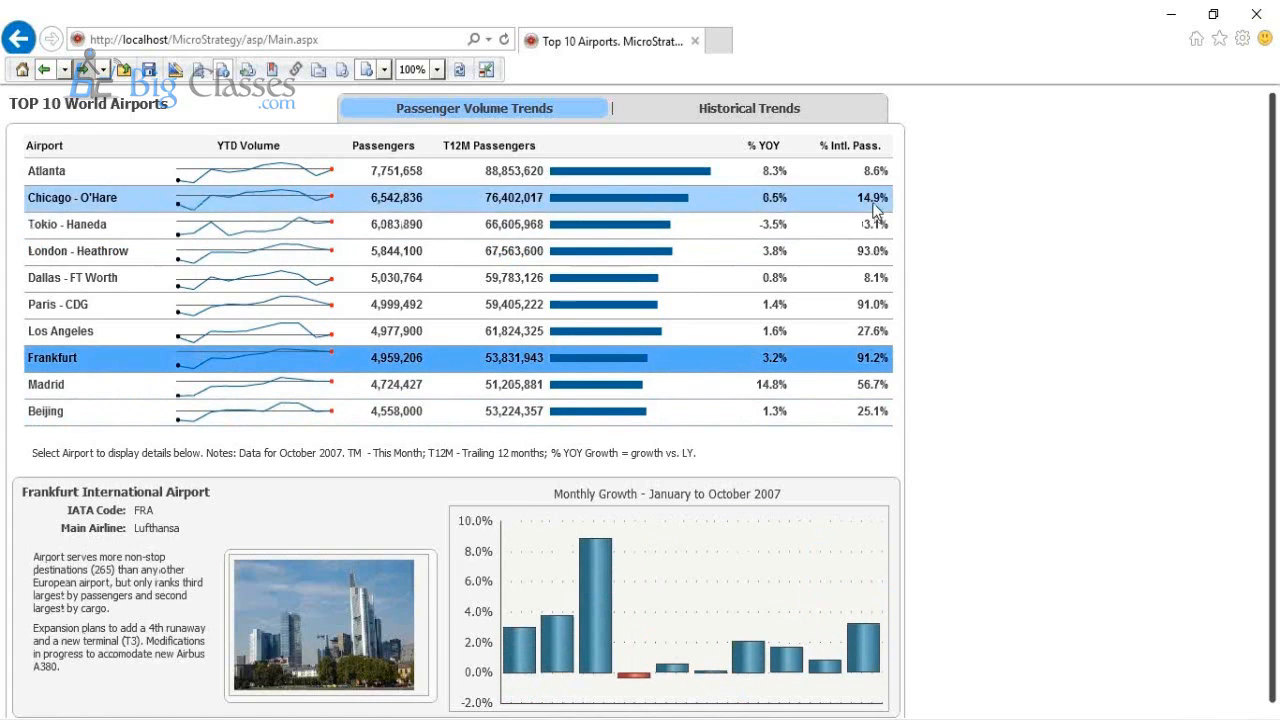
# Step: Show Historical Trends and exclude Atlanta, Paris - CDG, Frankfurt, Tokio - Haneda and London - Heathrow from the bubble grid
pyautogui.click(737, 119)
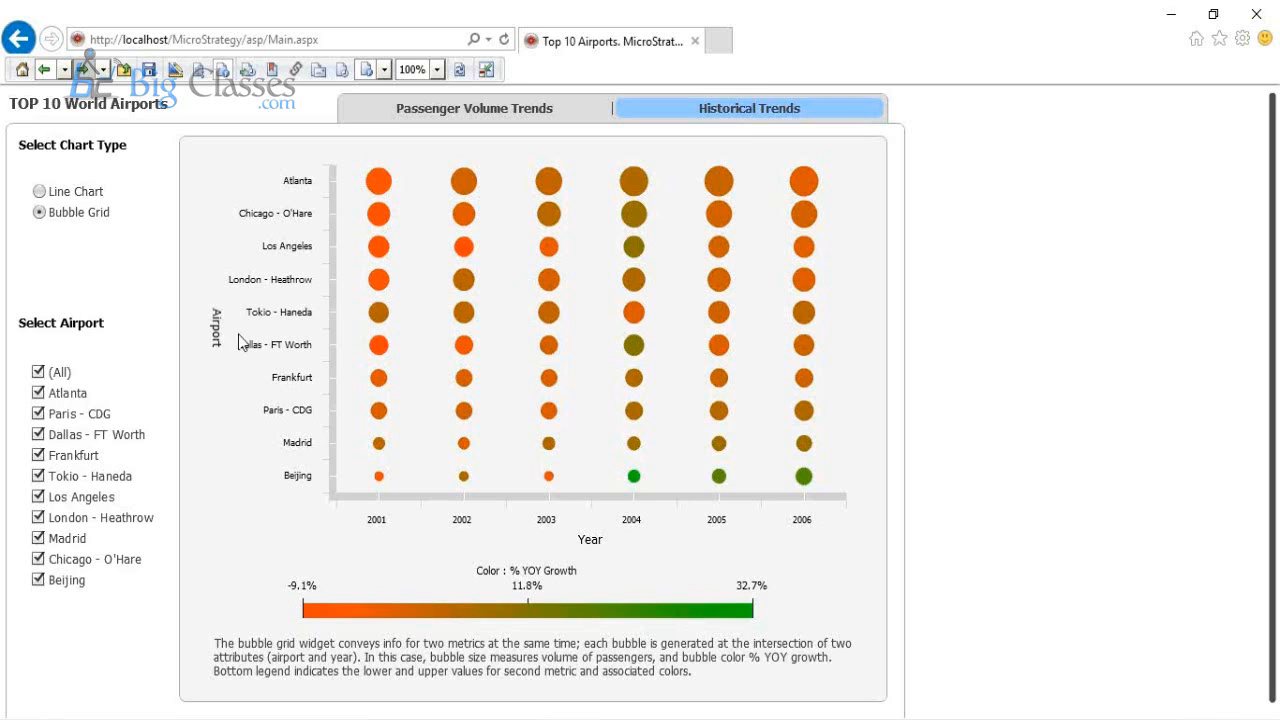
pyautogui.click(38, 395)
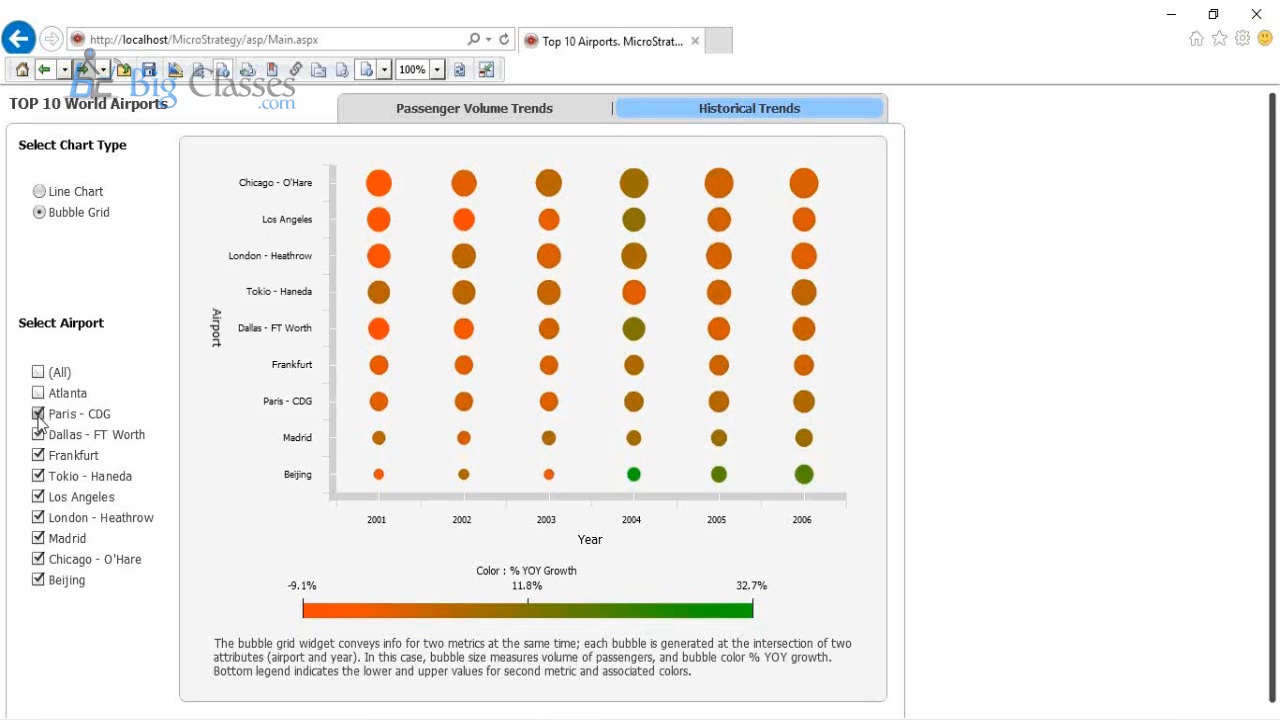
pyautogui.click(38, 413)
pyautogui.click(38, 455)
pyautogui.click(40, 477)
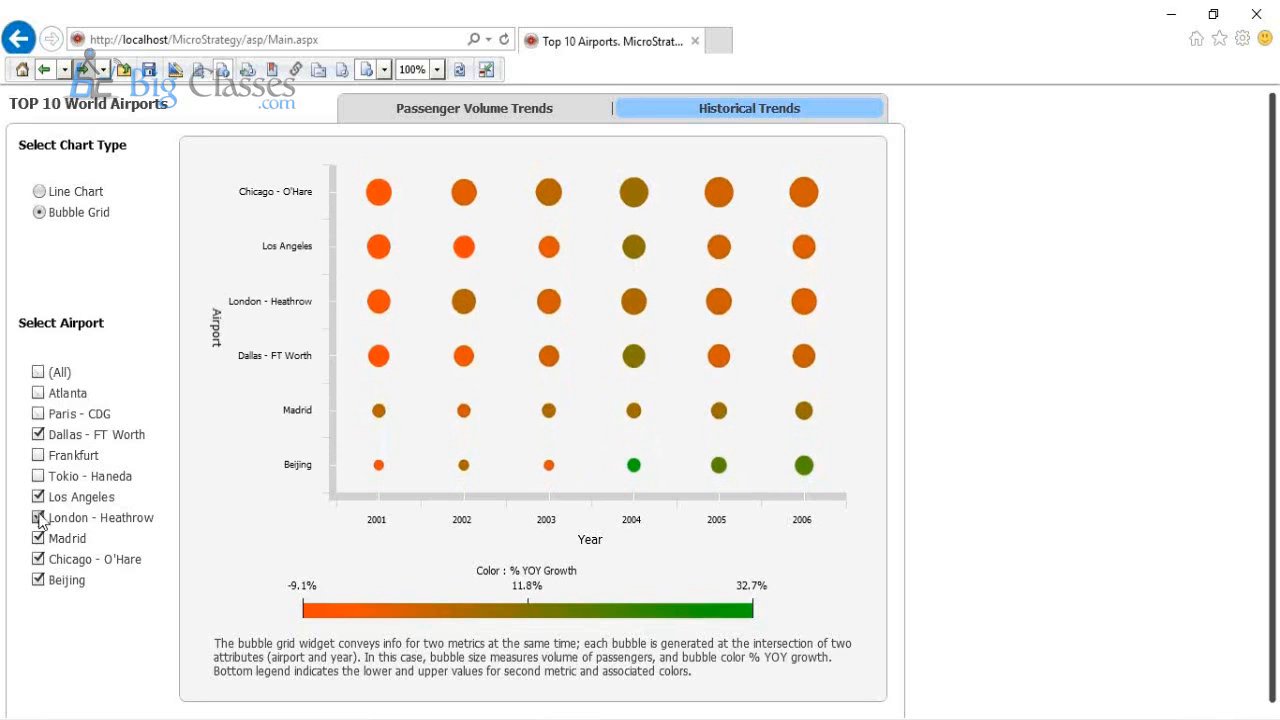
pyautogui.click(38, 518)
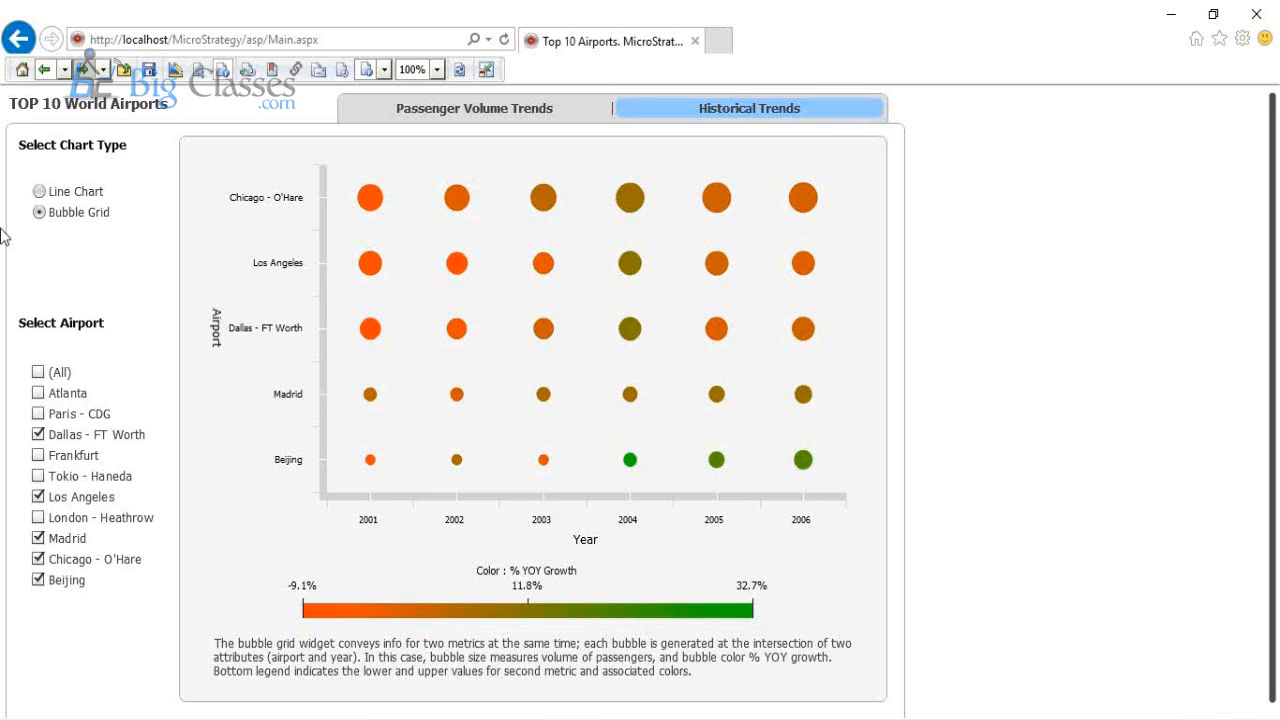
# Step: Show Historical Trends as a line chart including Frankfurt and Tokio - Haneda, and compare it with Passenger Volume Trends
pyautogui.click(40, 192)
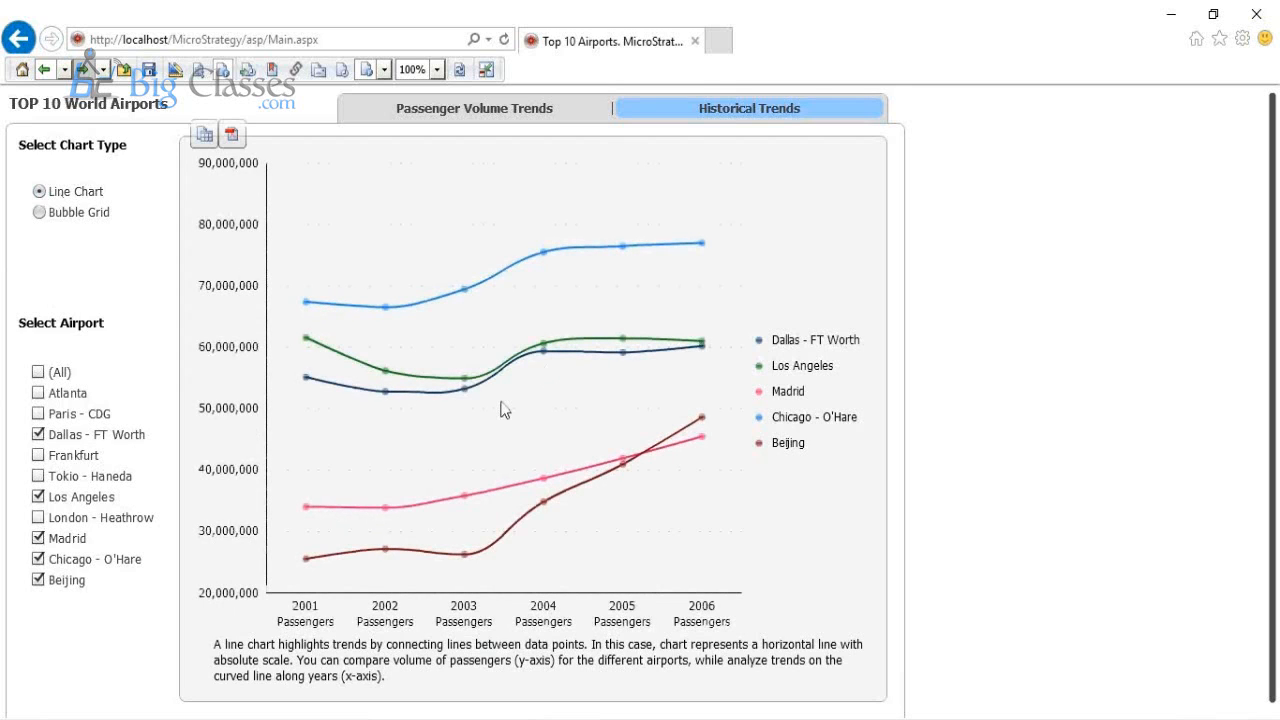
pyautogui.click(39, 455)
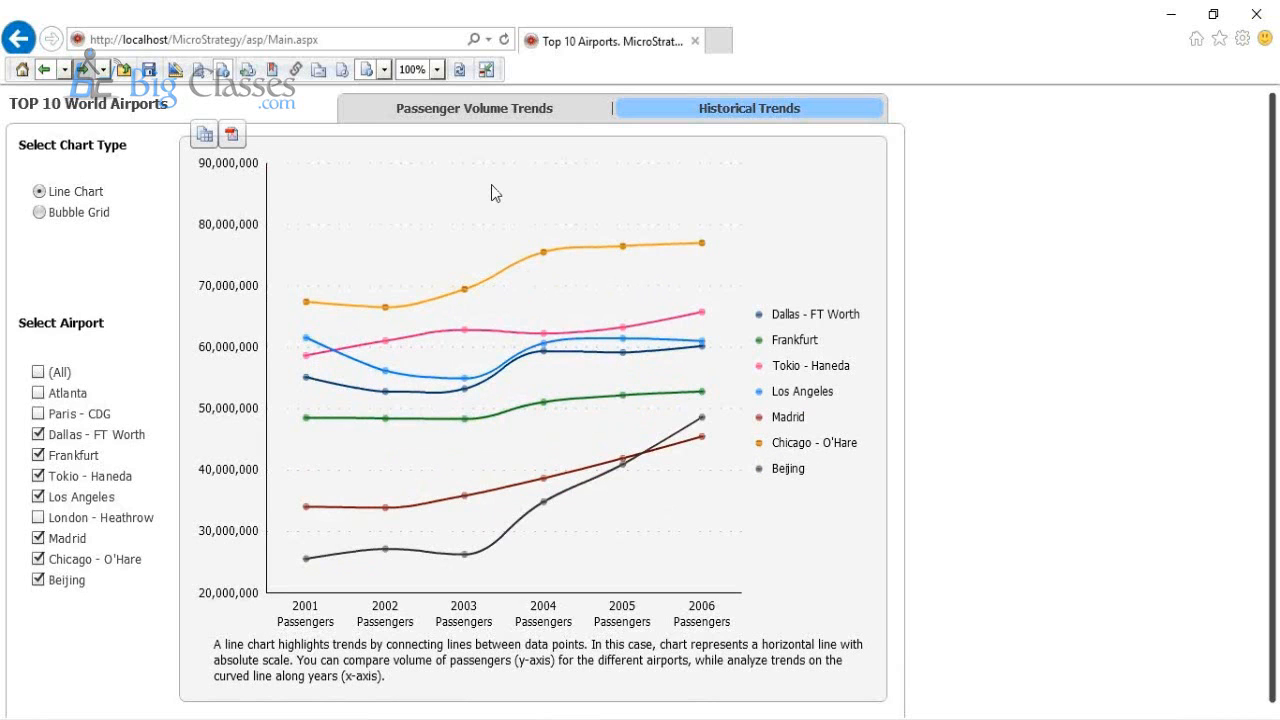
pyautogui.click(472, 112)
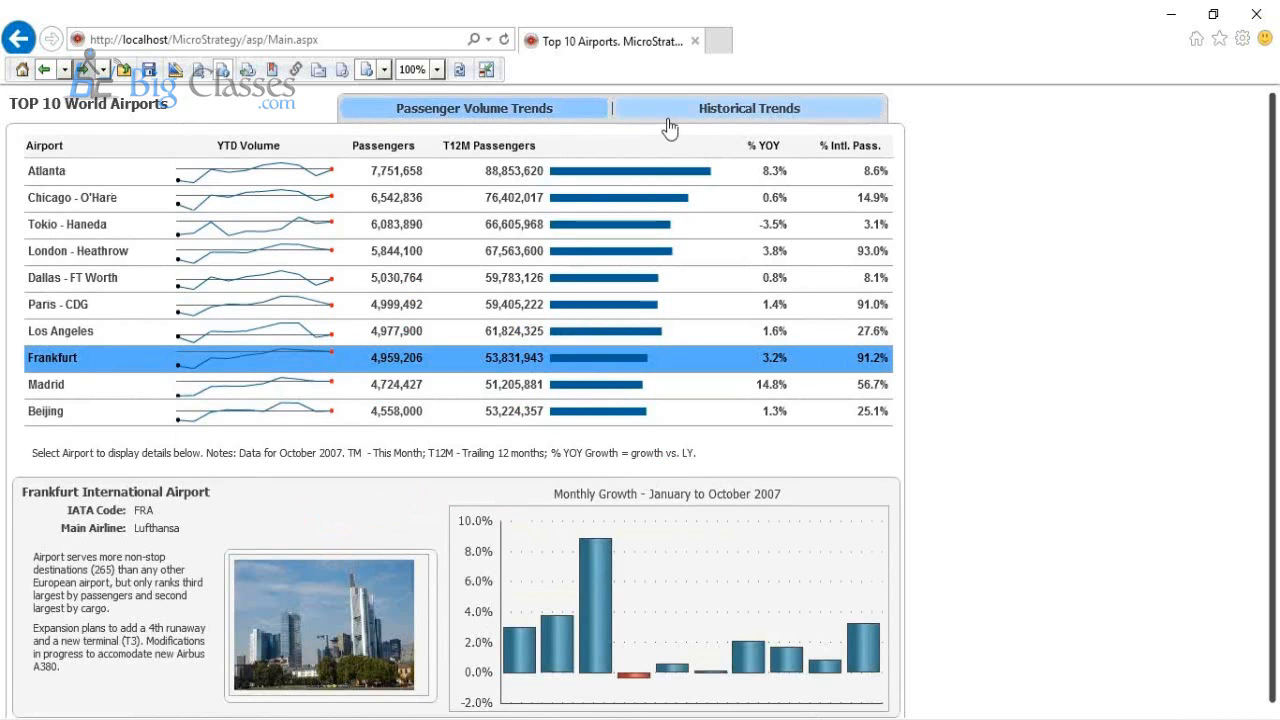
pyautogui.click(667, 115)
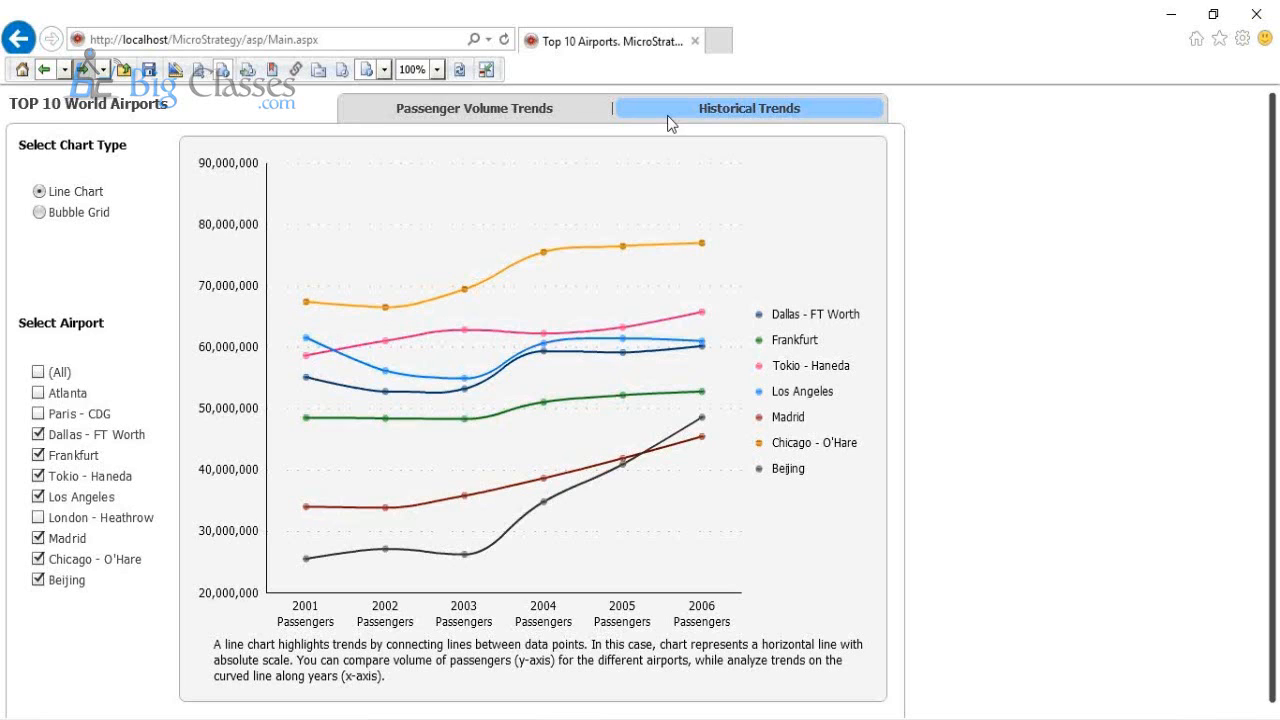
# Step: Return to the project home page and create a new dashboard using the Cube dataset from the shared BC2 folder
pyautogui.click(20, 72)
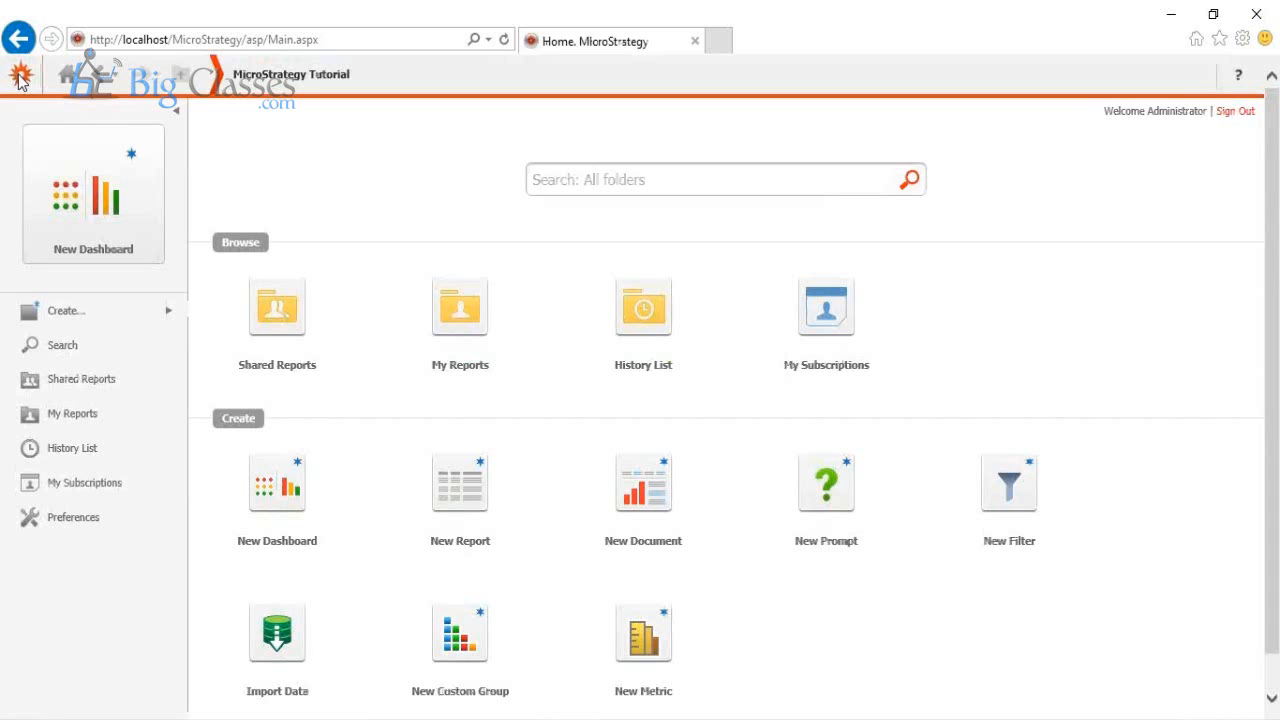
pyautogui.click(263, 509)
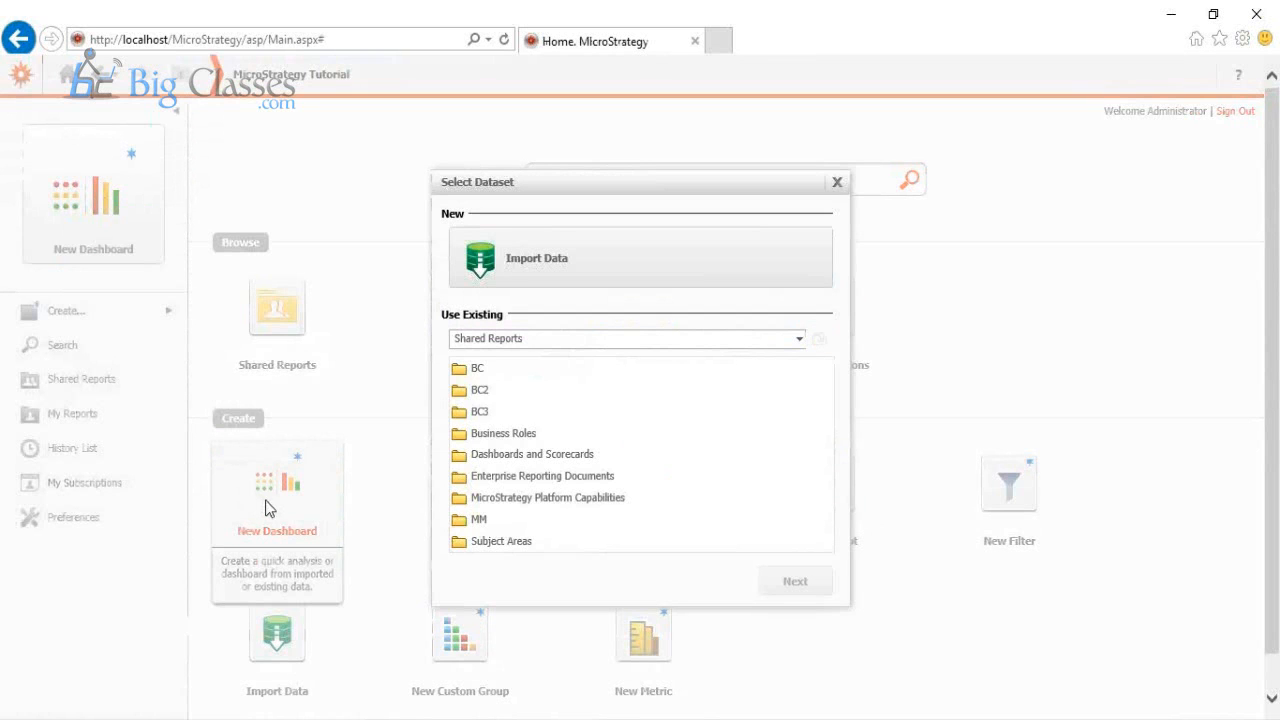
pyautogui.click(474, 390)
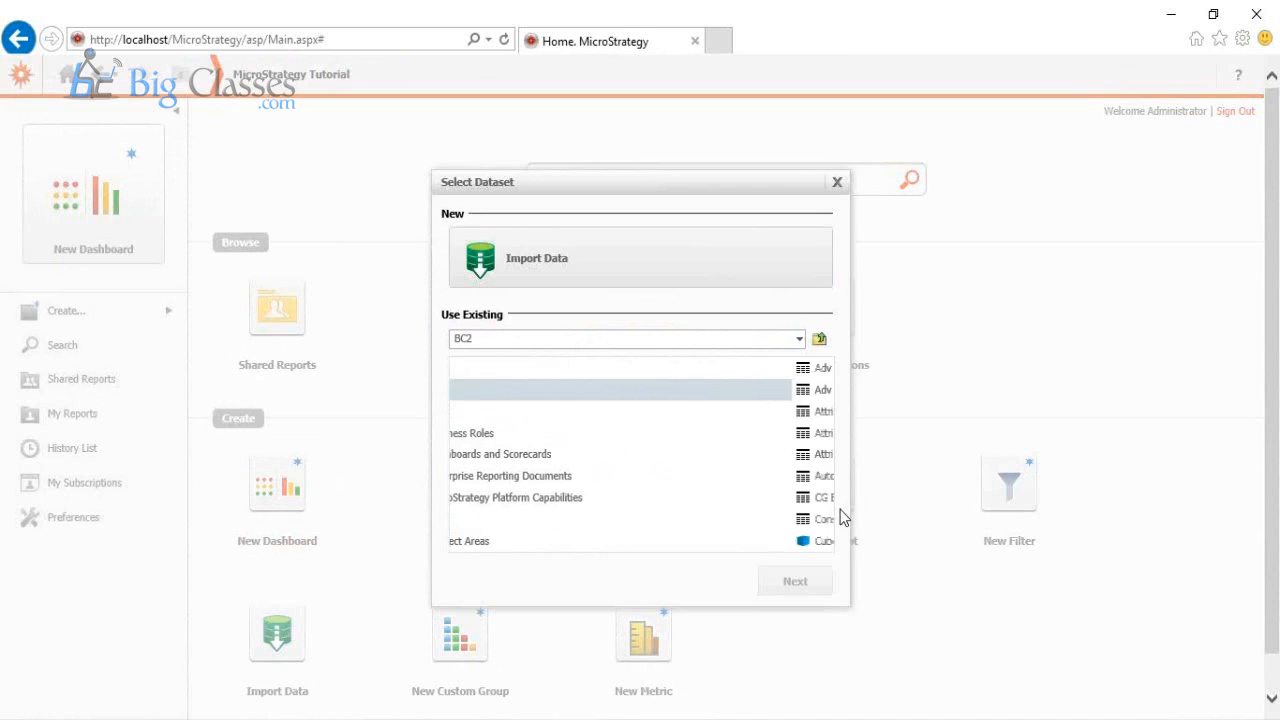
pyautogui.click(477, 545)
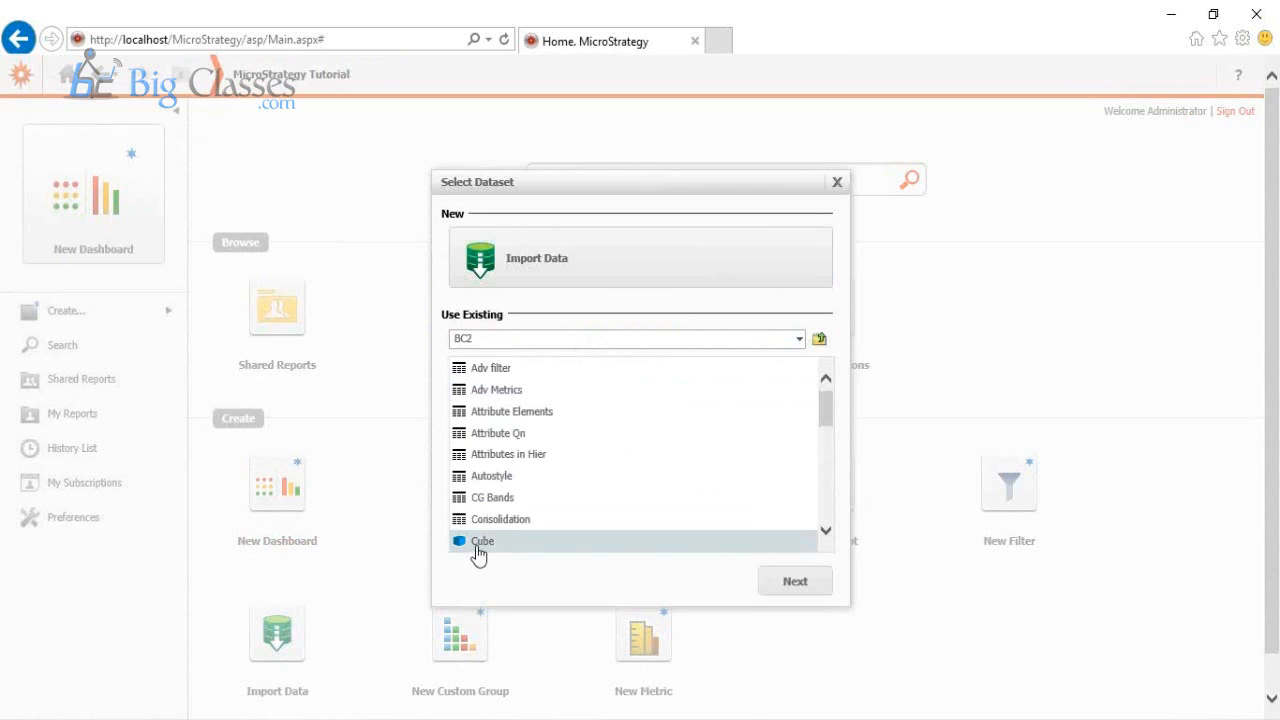
pyautogui.click(774, 587)
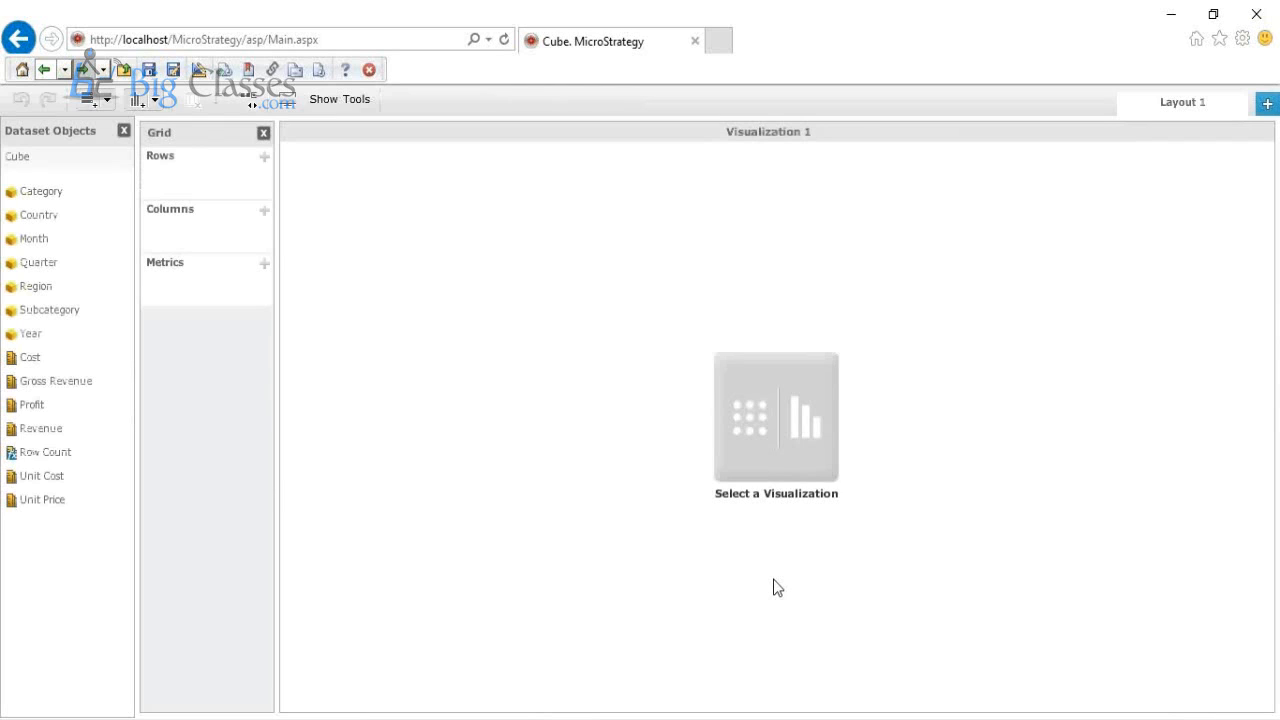
# Step: Set the first visualization to a Grid and add Region and Category below Country in its rows
pyautogui.click(805, 432)
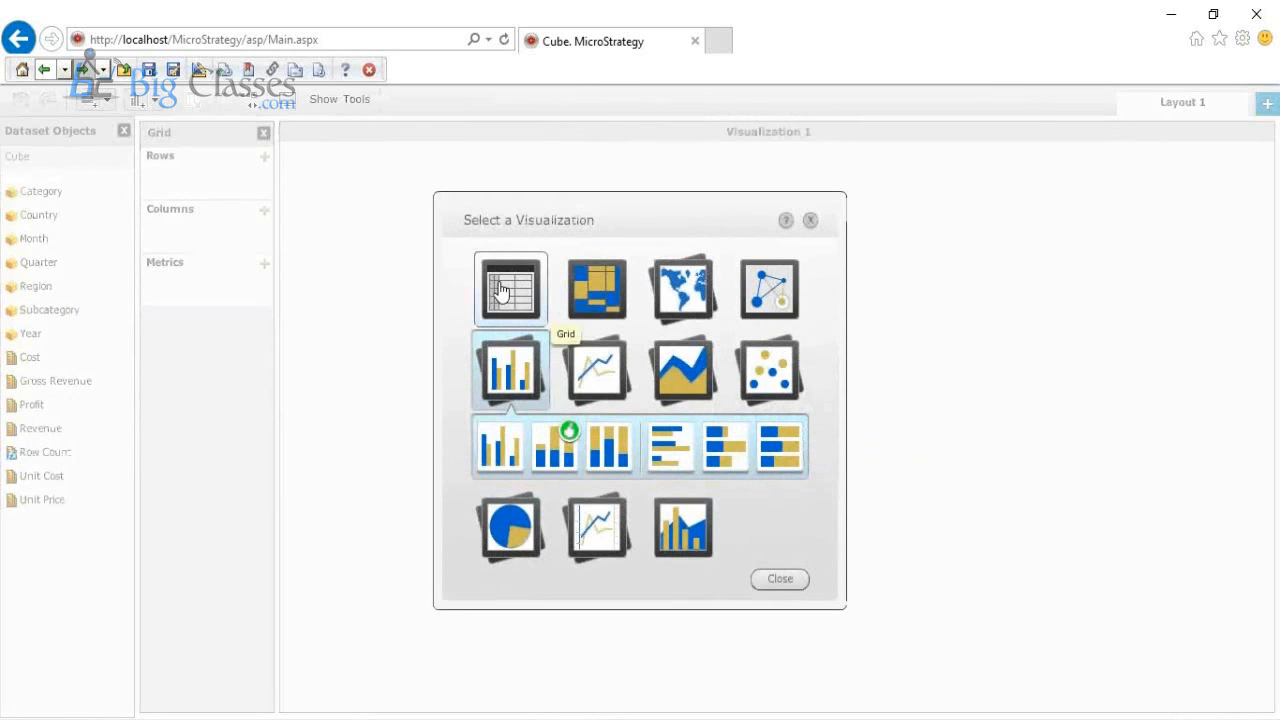
pyautogui.click(500, 290)
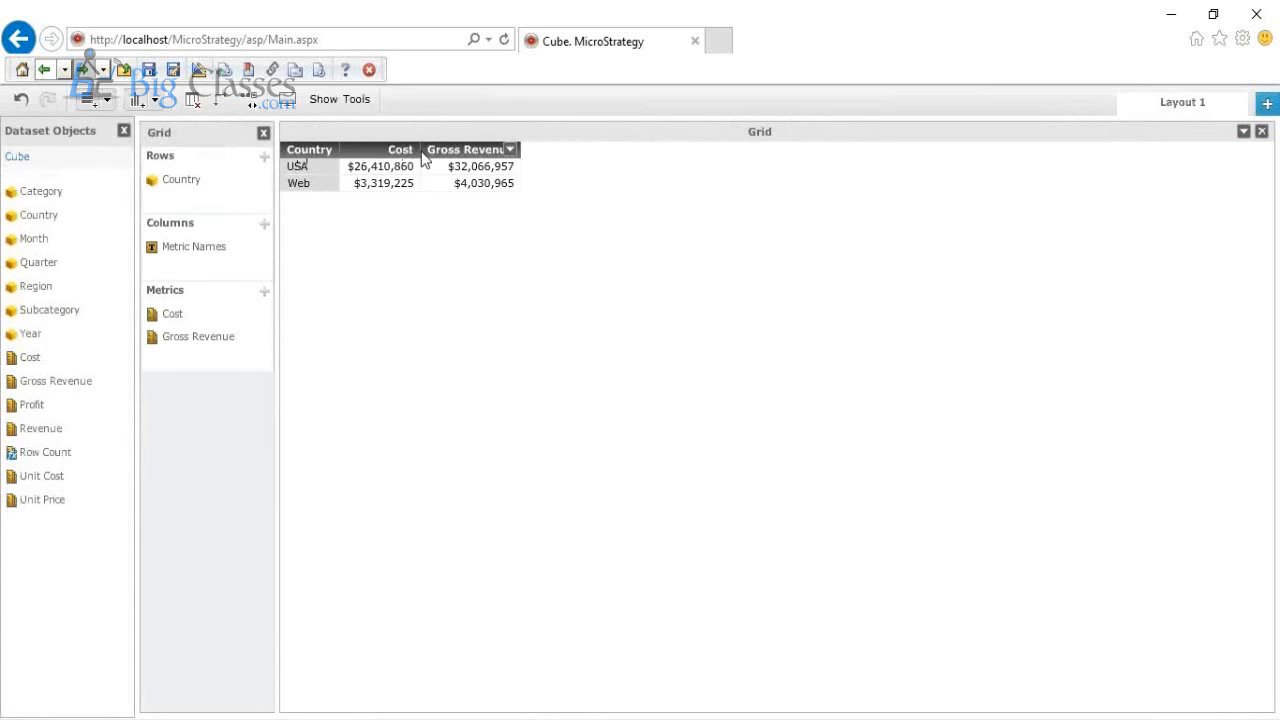
pyautogui.moveTo(52, 290); pyautogui.dragTo(207, 203)
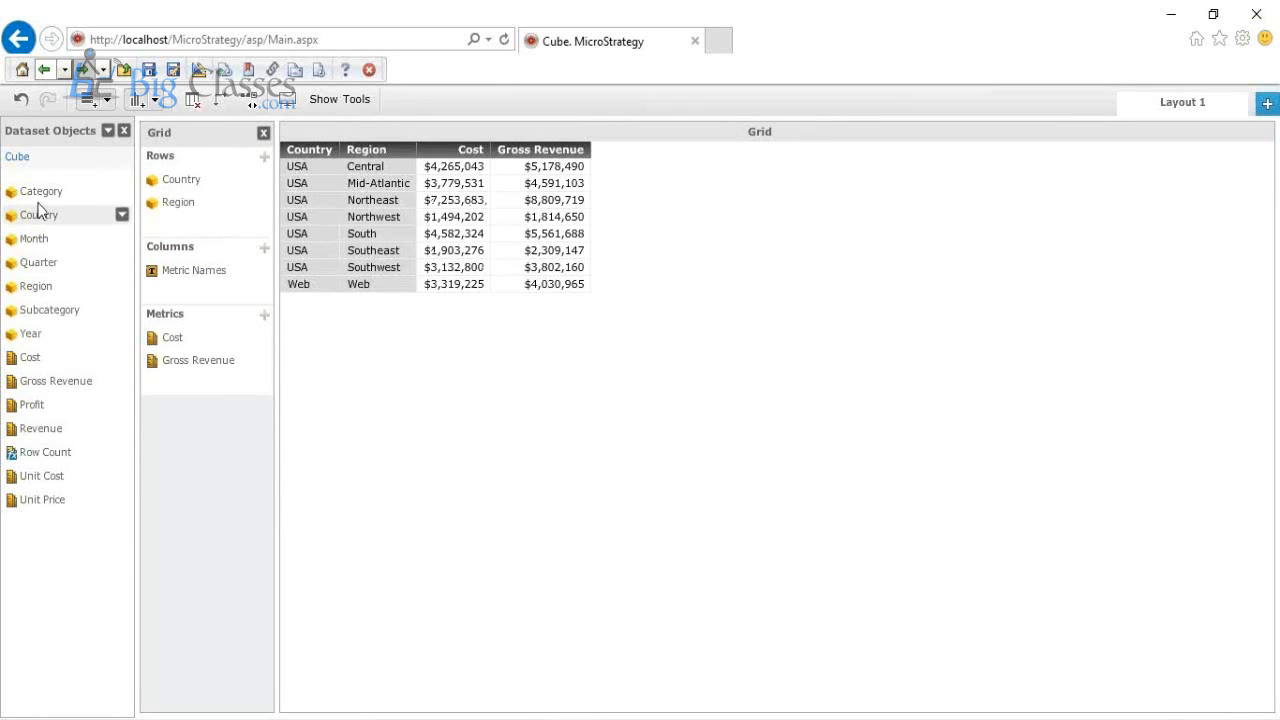
pyautogui.moveTo(37, 206); pyautogui.dragTo(186, 233)
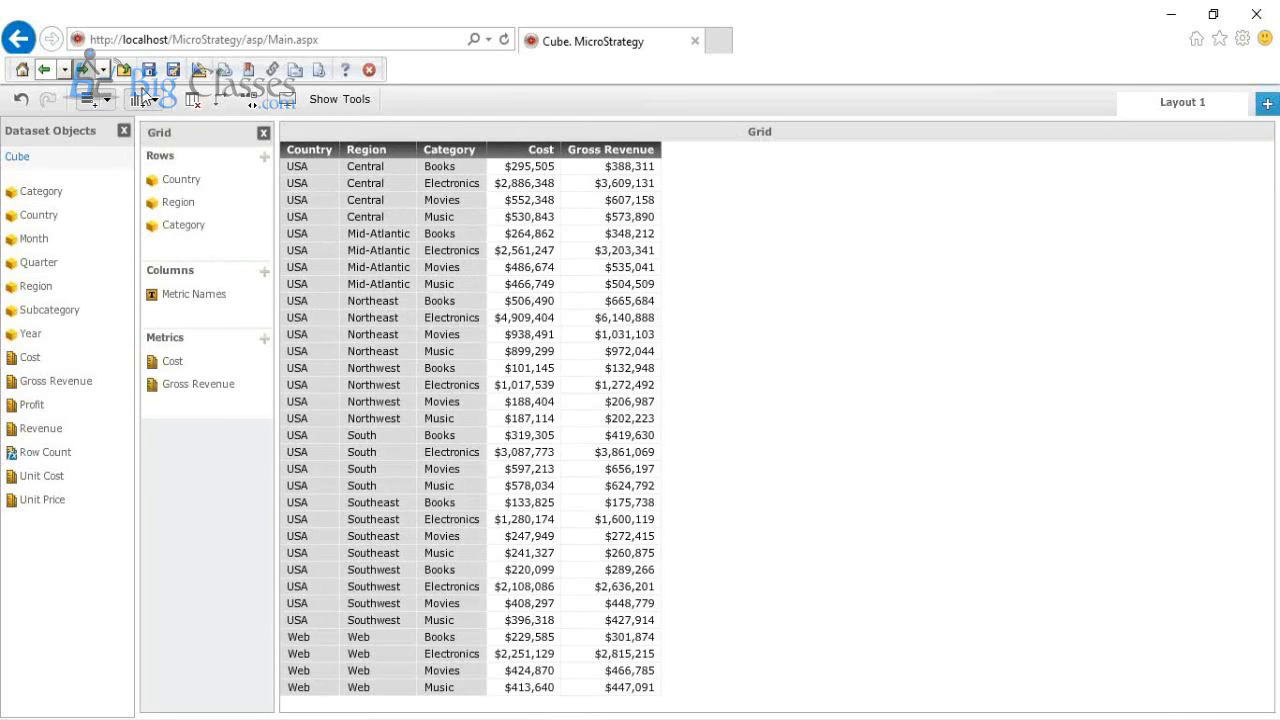
# Step: Add a second visualization as a Heat Map, replacing Country in its grouping with Region and placing Year above it
pyautogui.click(138, 101)
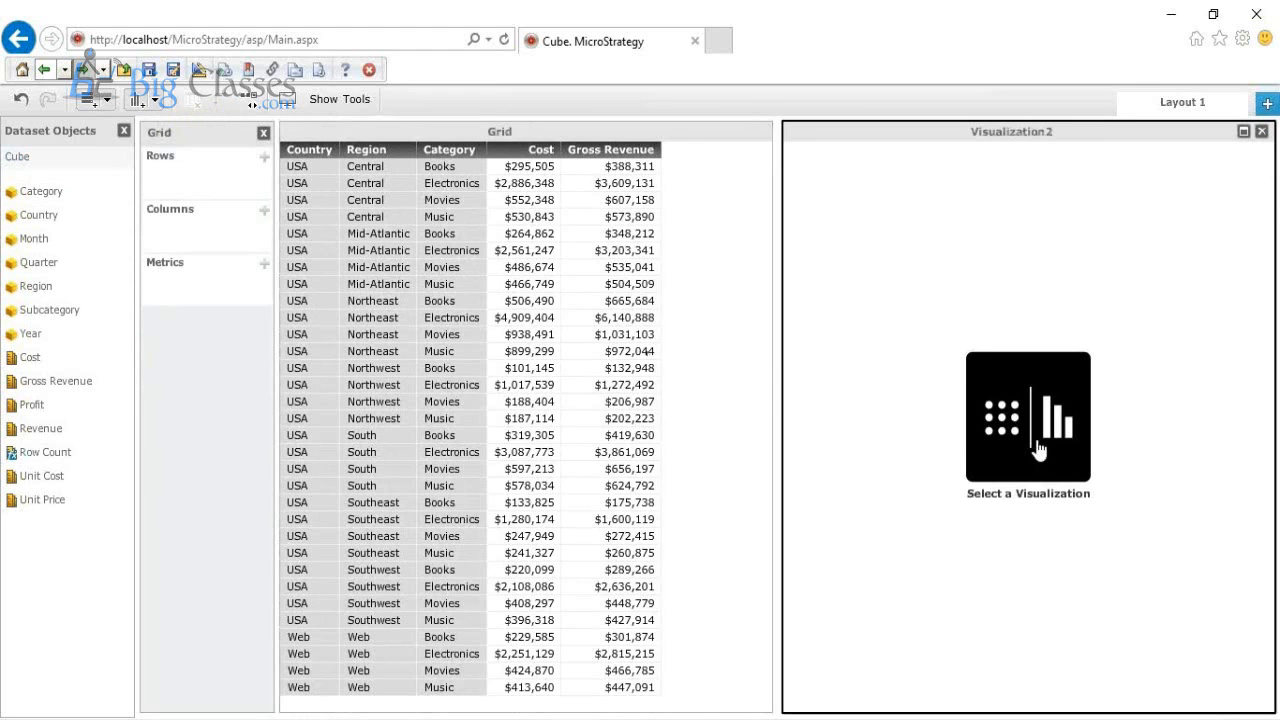
pyautogui.click(1036, 436)
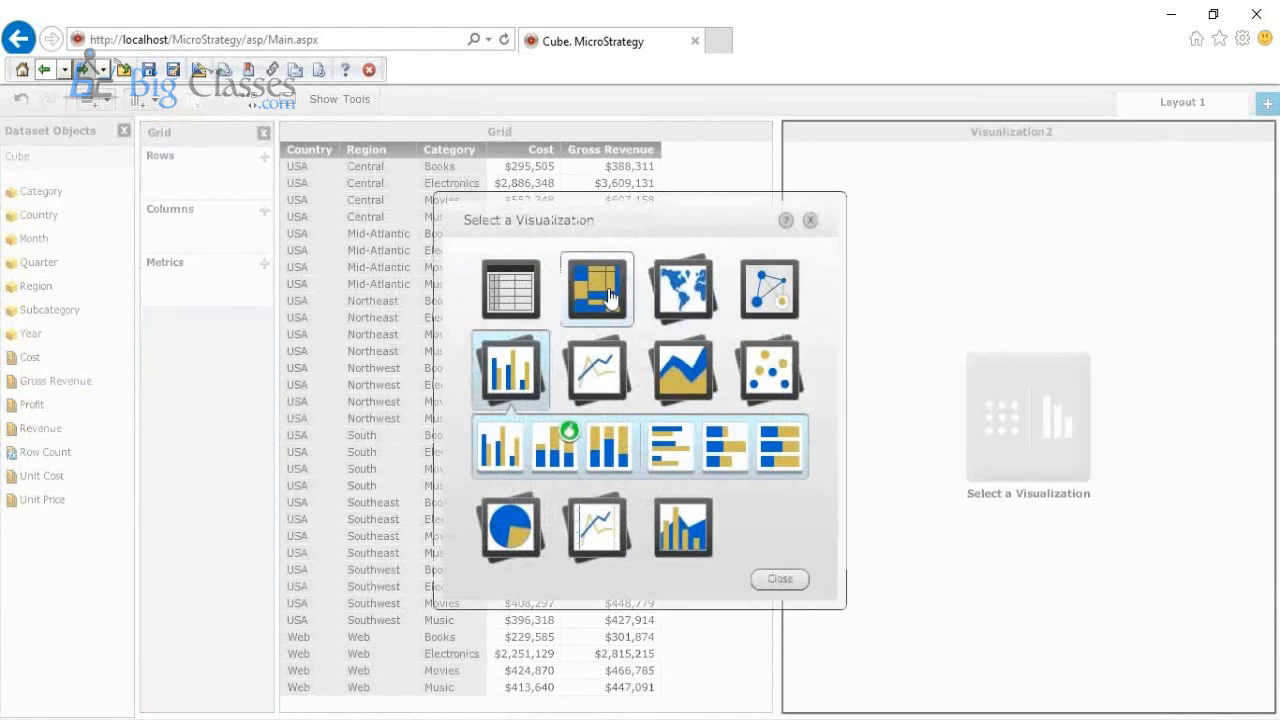
pyautogui.click(612, 297)
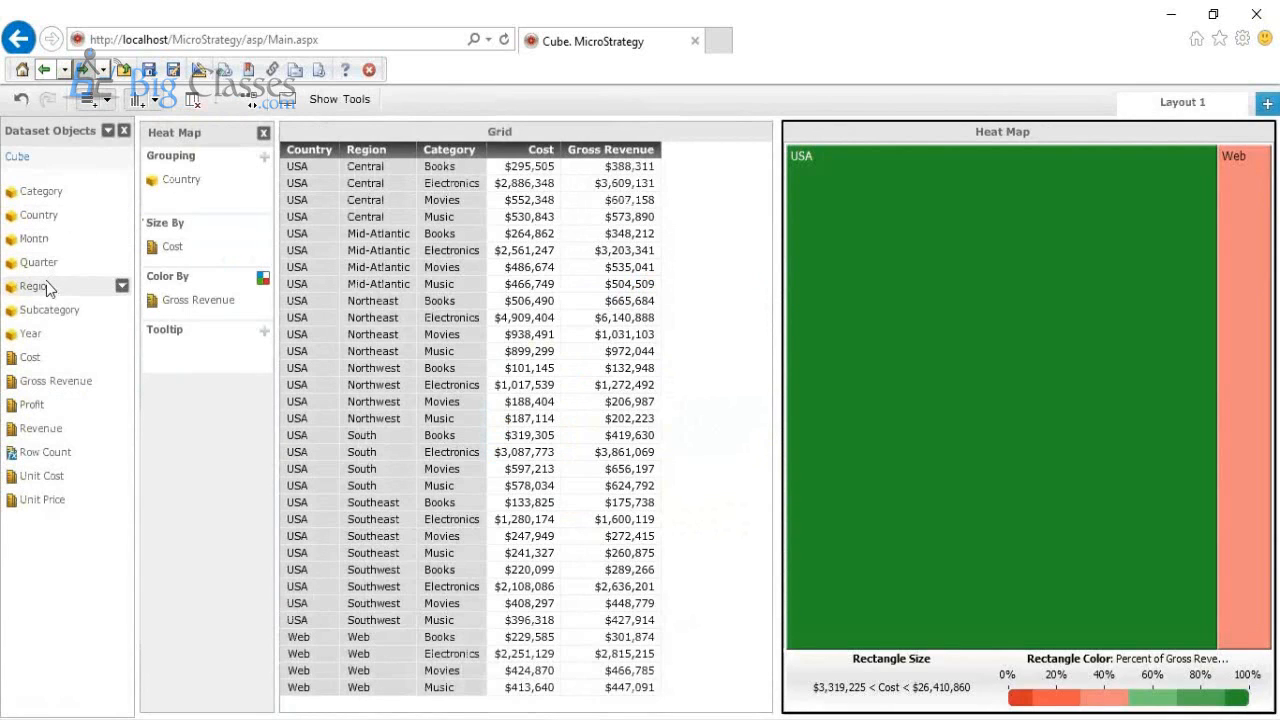
pyautogui.moveTo(42, 291); pyautogui.dragTo(186, 186)
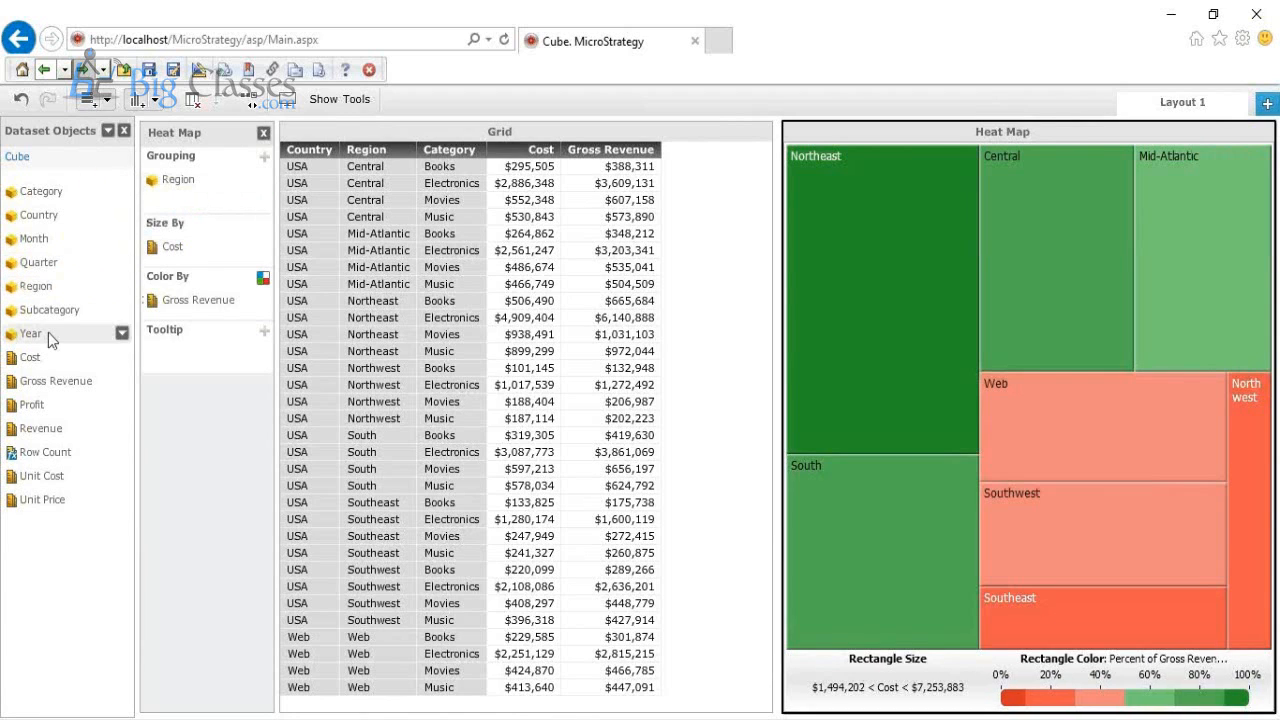
pyautogui.moveTo(48, 333); pyautogui.dragTo(210, 171)
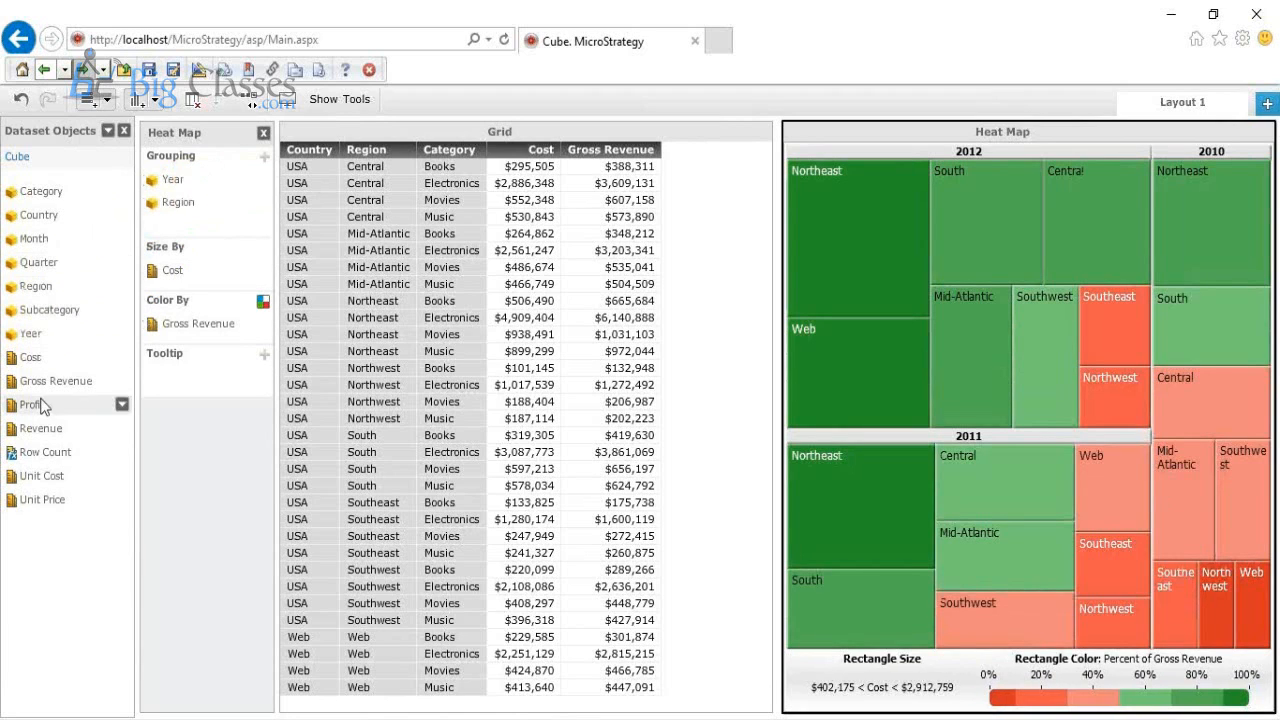
# Step: Size the heat map rectangles by Revenue instead of Cost, color them by Profit, and inspect the region and year details
pyautogui.moveTo(40, 428); pyautogui.dragTo(168, 277)
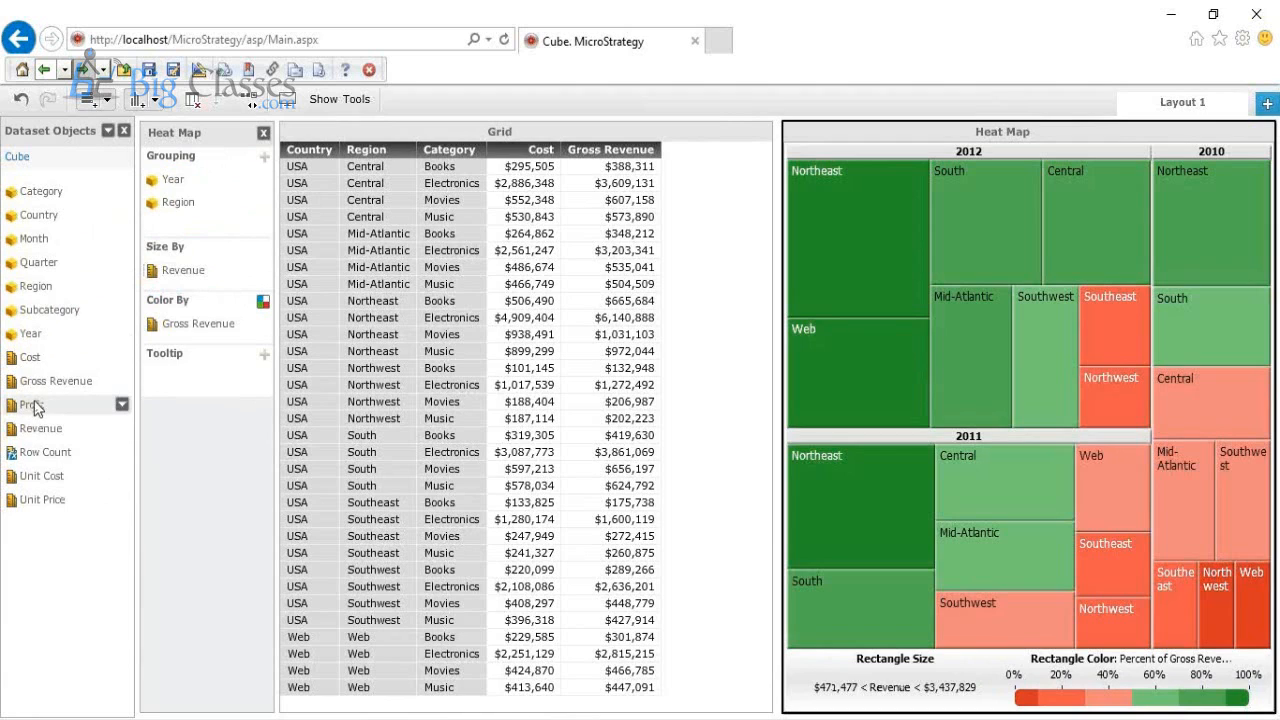
pyautogui.moveTo(35, 404); pyautogui.dragTo(200, 322)
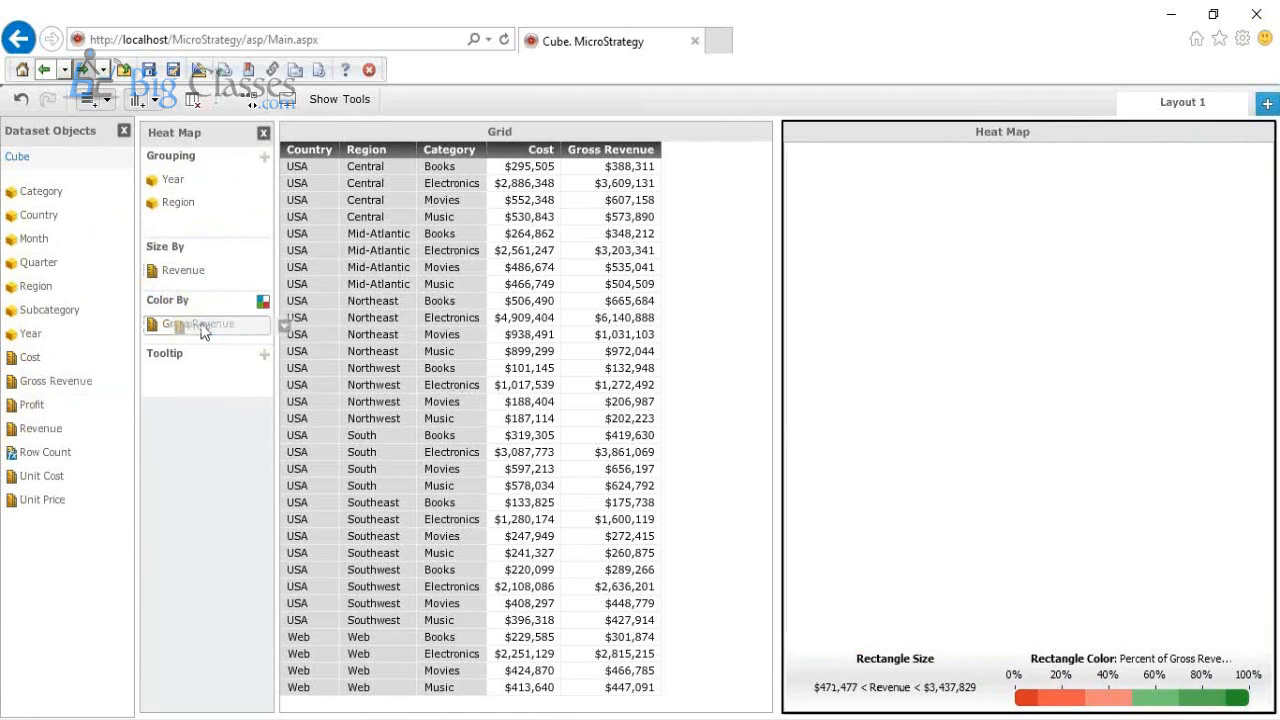
pyautogui.moveTo(805, 408)
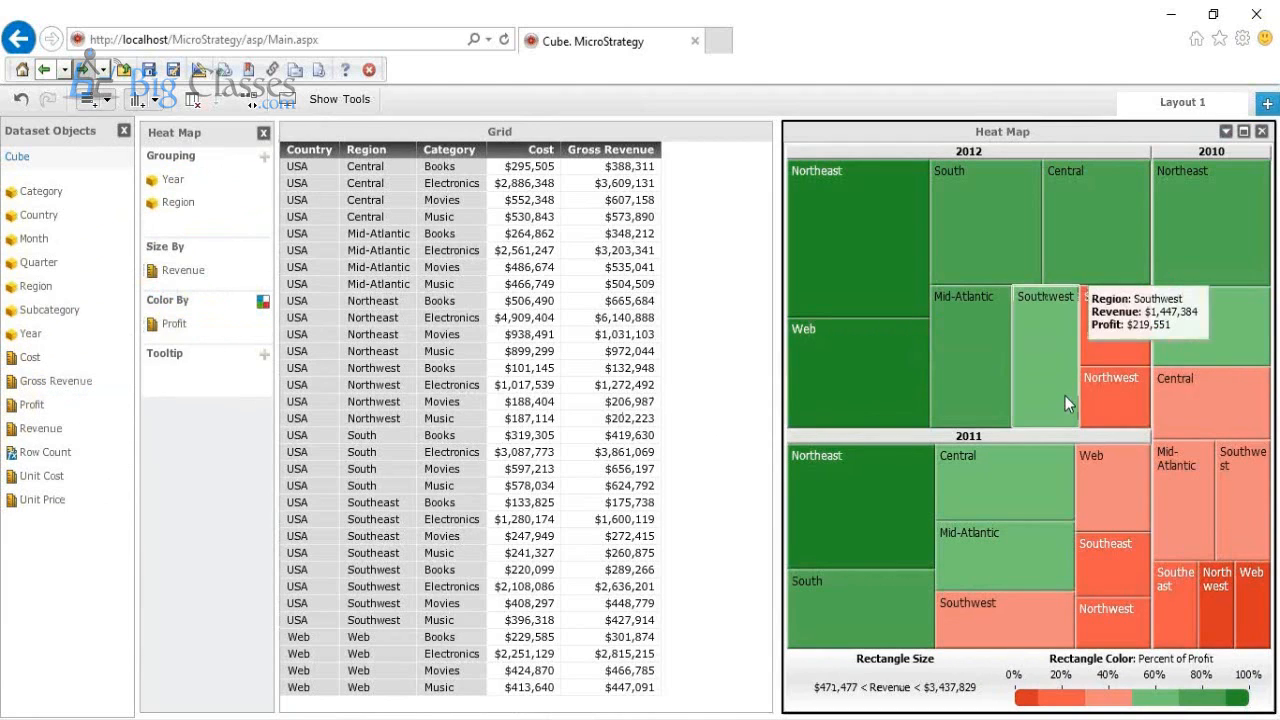
pyautogui.moveTo(881, 163)
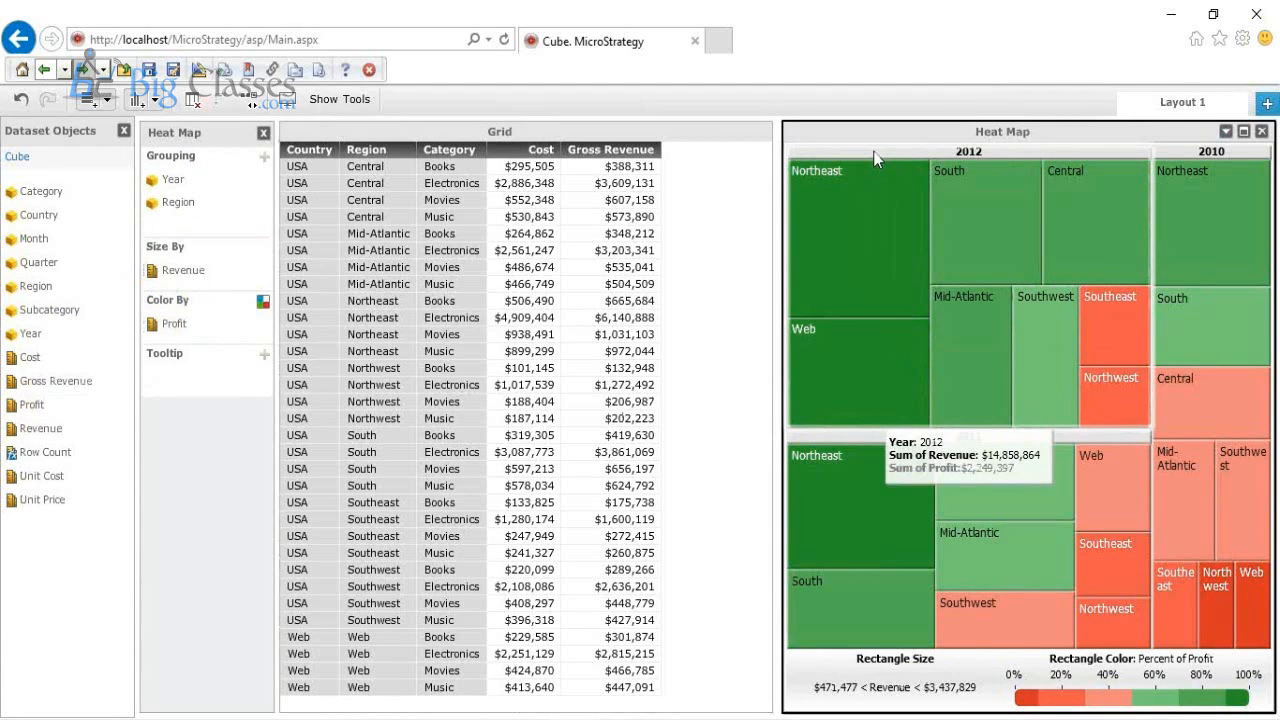
pyautogui.moveTo(848, 237)
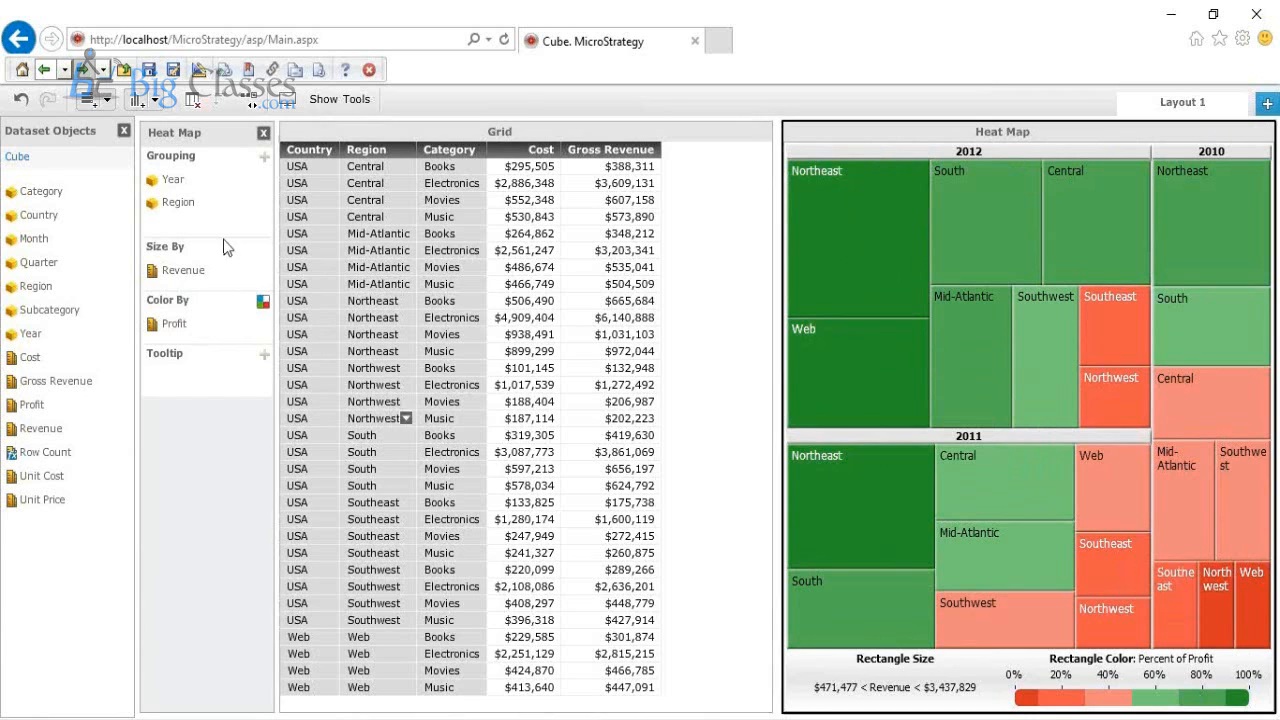
# Step: Add a clustered vertical bar visualization with Category above Country on its horizontal axis, and place it below the Grid
pyautogui.click(150, 102)
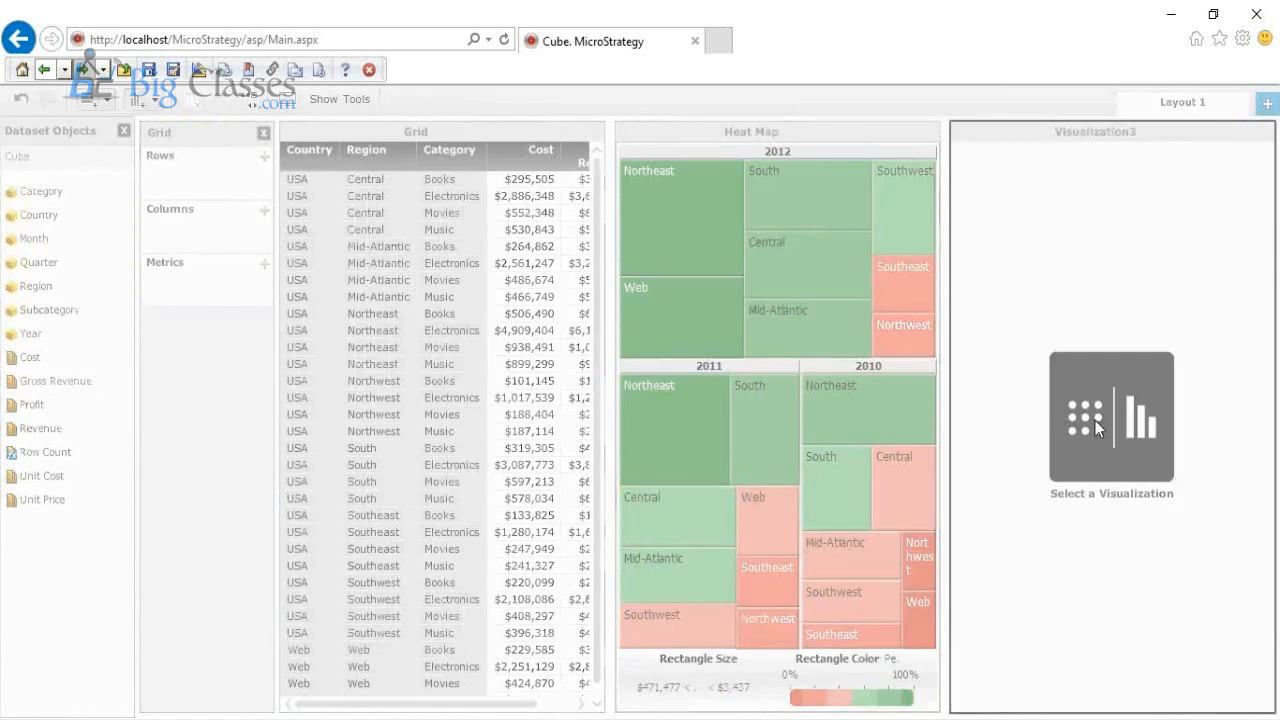
pyautogui.click(1095, 428)
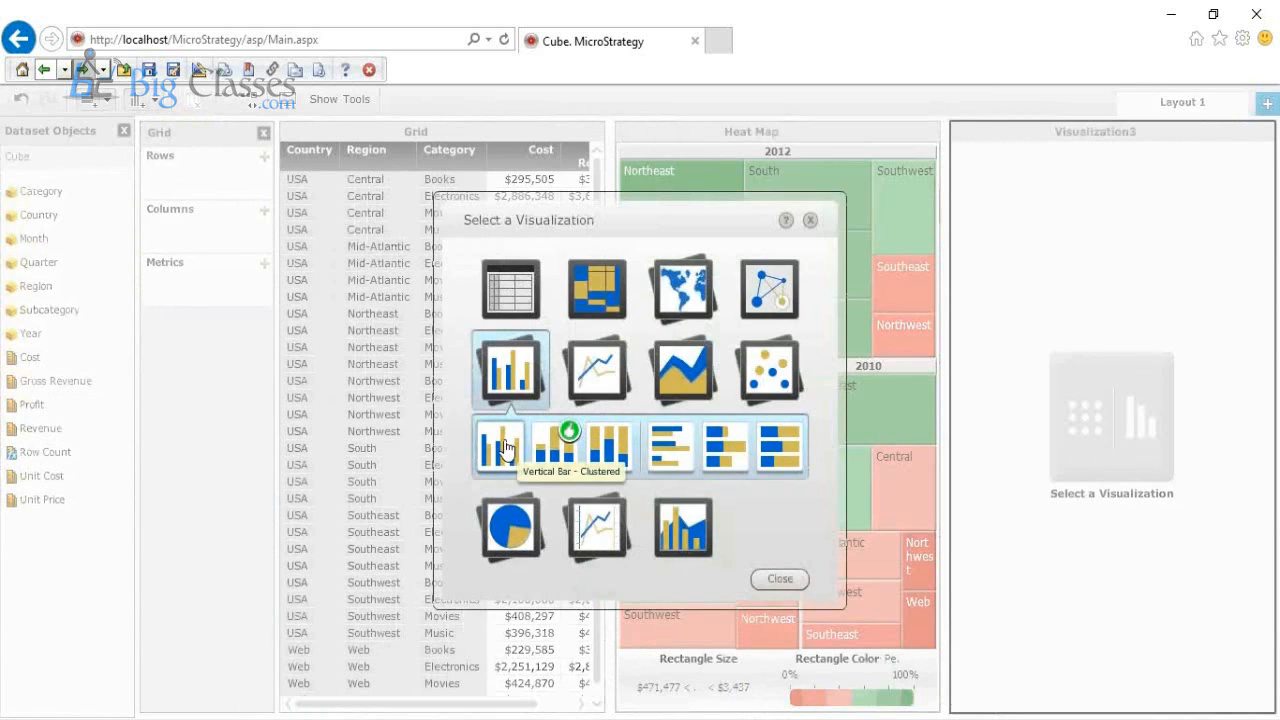
pyautogui.click(505, 446)
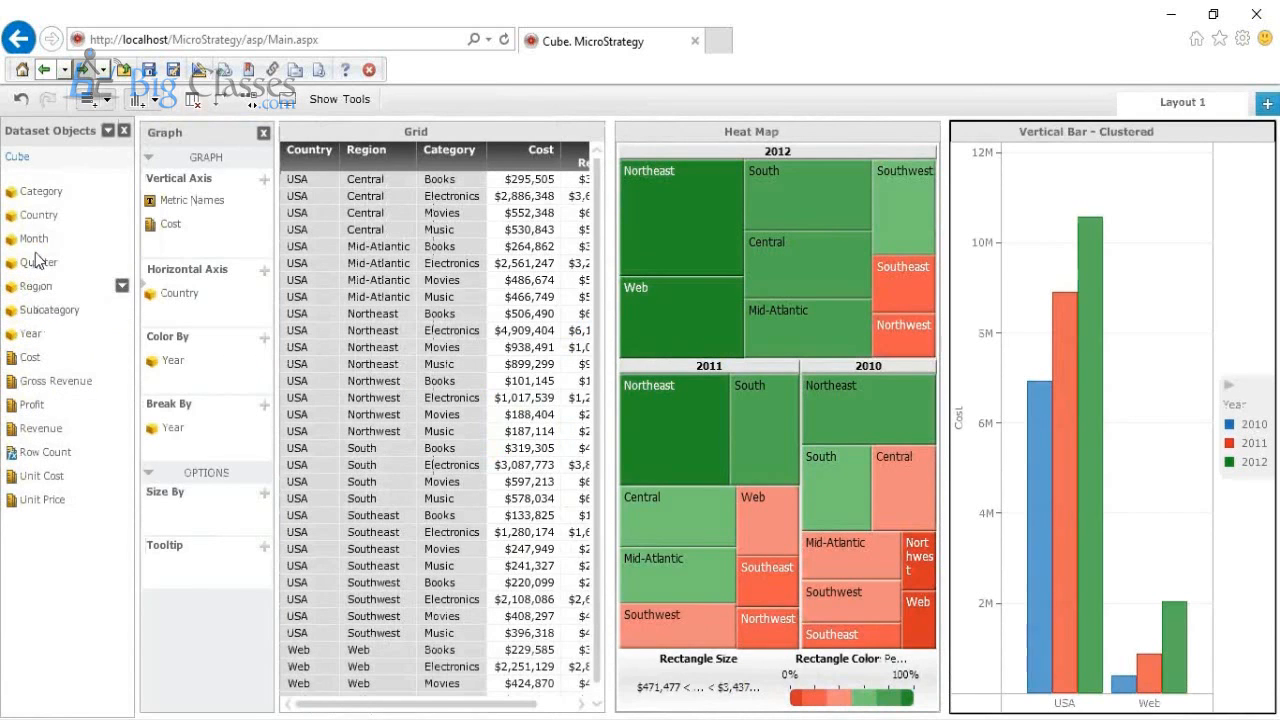
pyautogui.moveTo(45, 193); pyautogui.dragTo(205, 293)
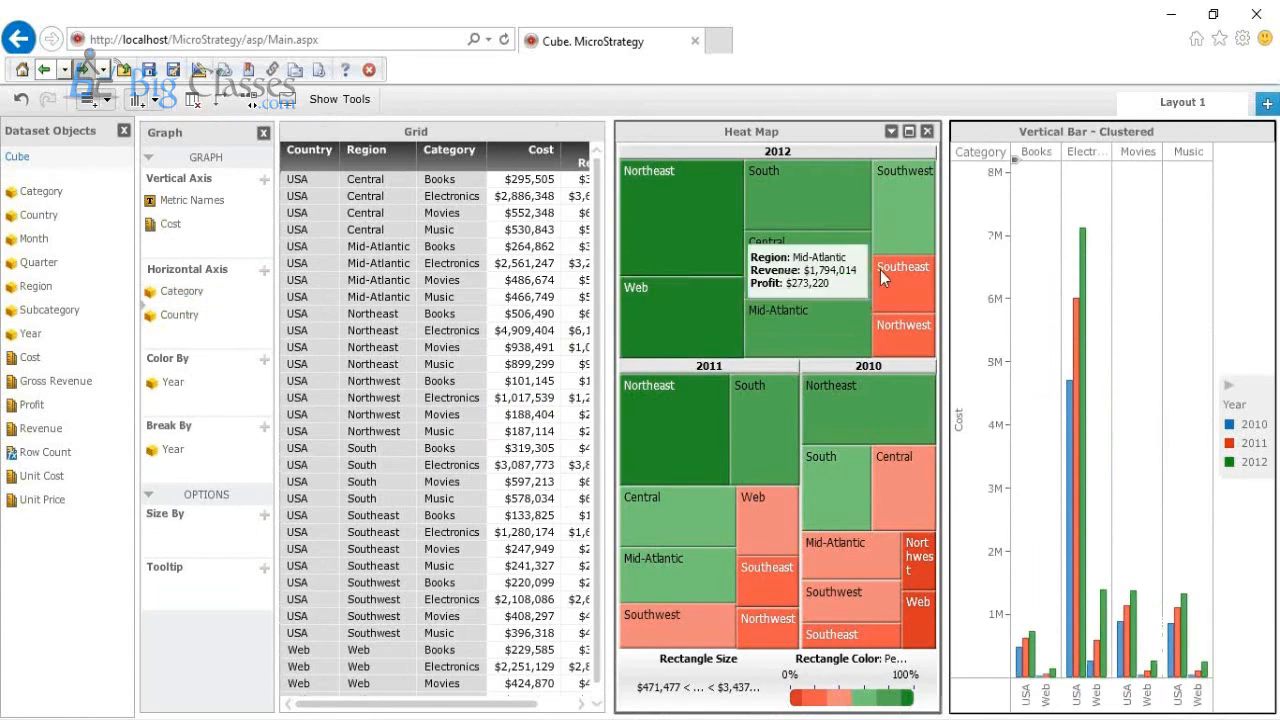
pyautogui.moveTo(1006, 132)
pyautogui.mouseDown()
pyautogui.moveTo(860, 300)
pyautogui.moveTo(640, 380)
pyautogui.moveTo(486, 375)
pyautogui.moveTo(354, 436)
pyautogui.moveTo(360, 529)
pyautogui.moveTo(388, 561)
pyautogui.mouseUp()
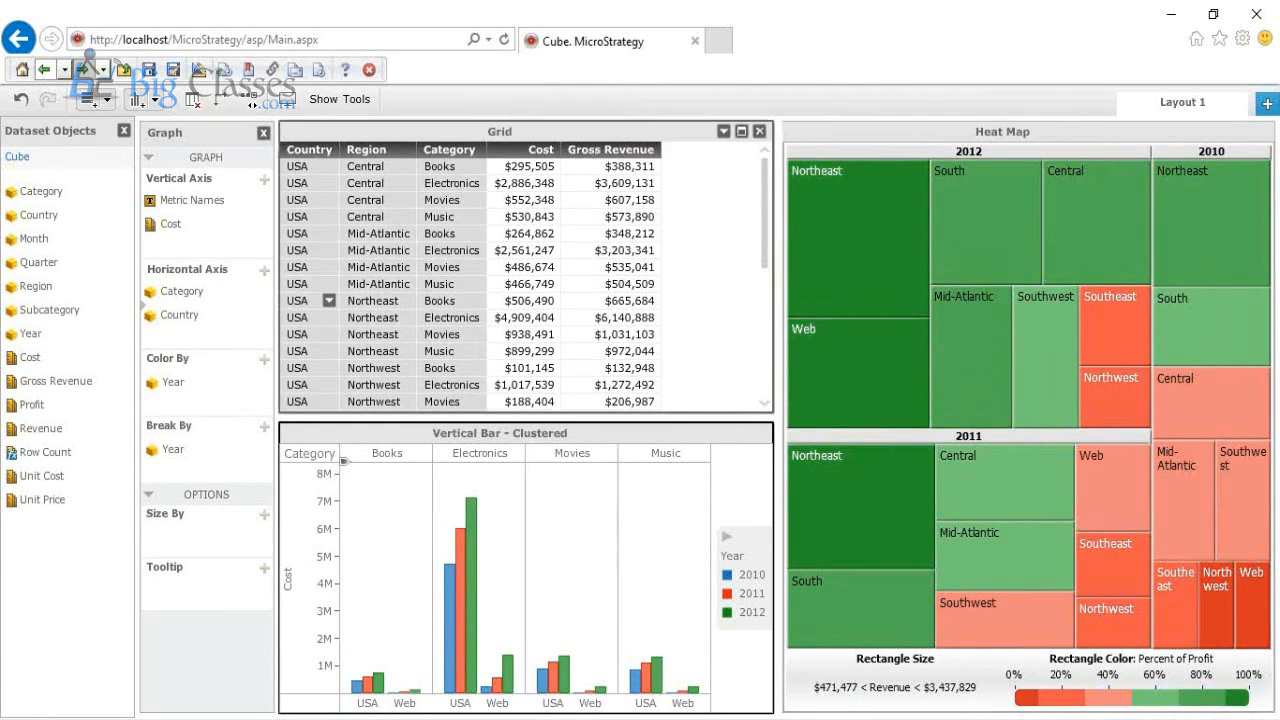
# Step: Add a Vertical Line - Absolute visualization with Subcategory replacing Country on its horizontal axis, and place it below the Heat Map
pyautogui.click(137, 101)
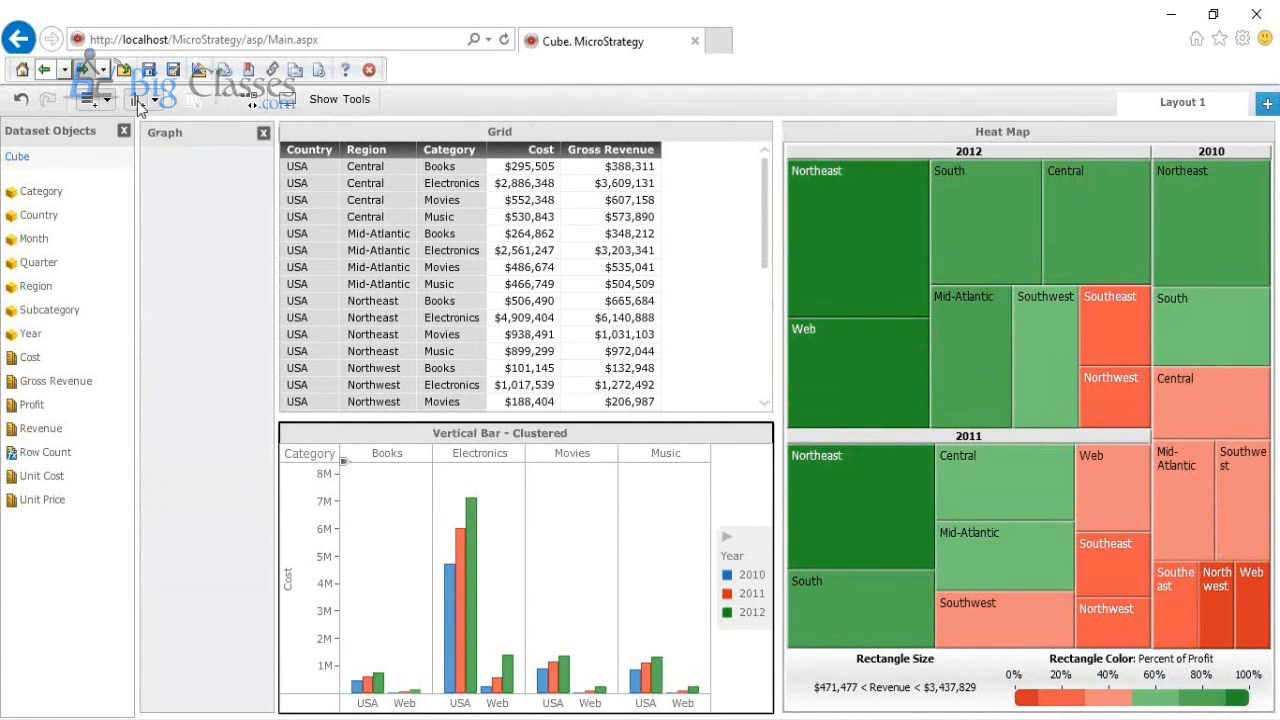
pyautogui.click(1075, 425)
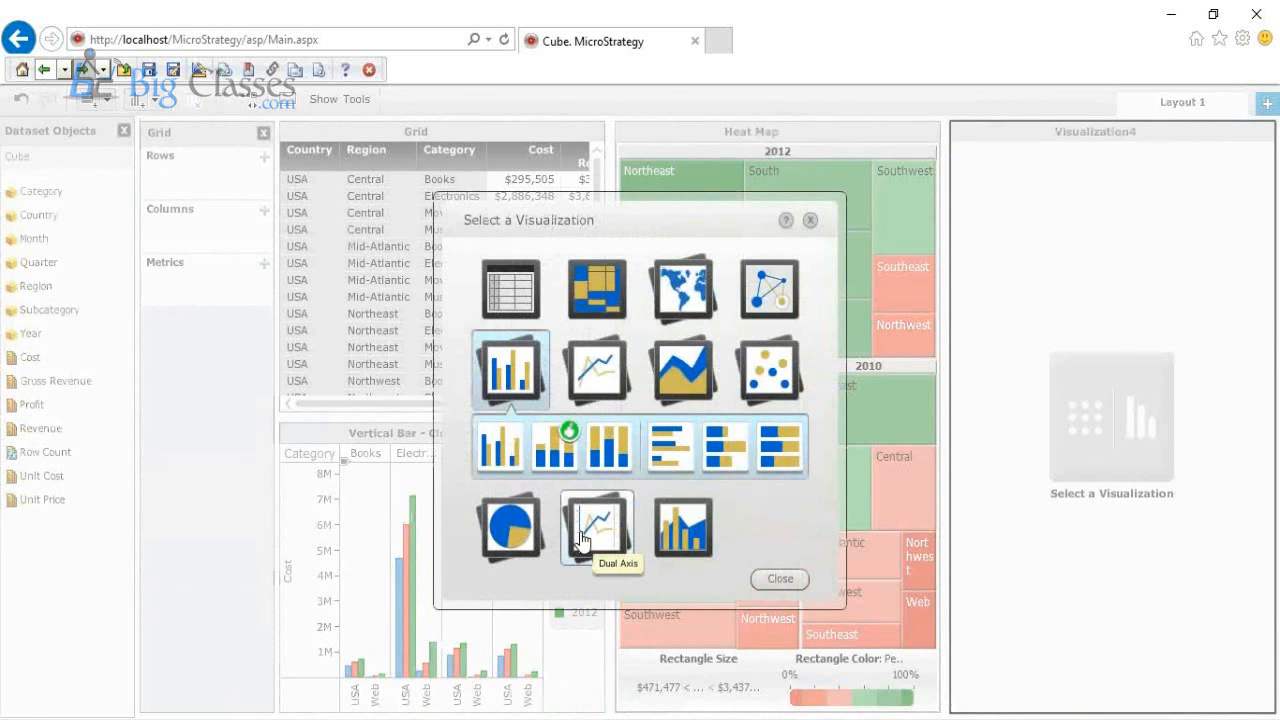
pyautogui.click(597, 370)
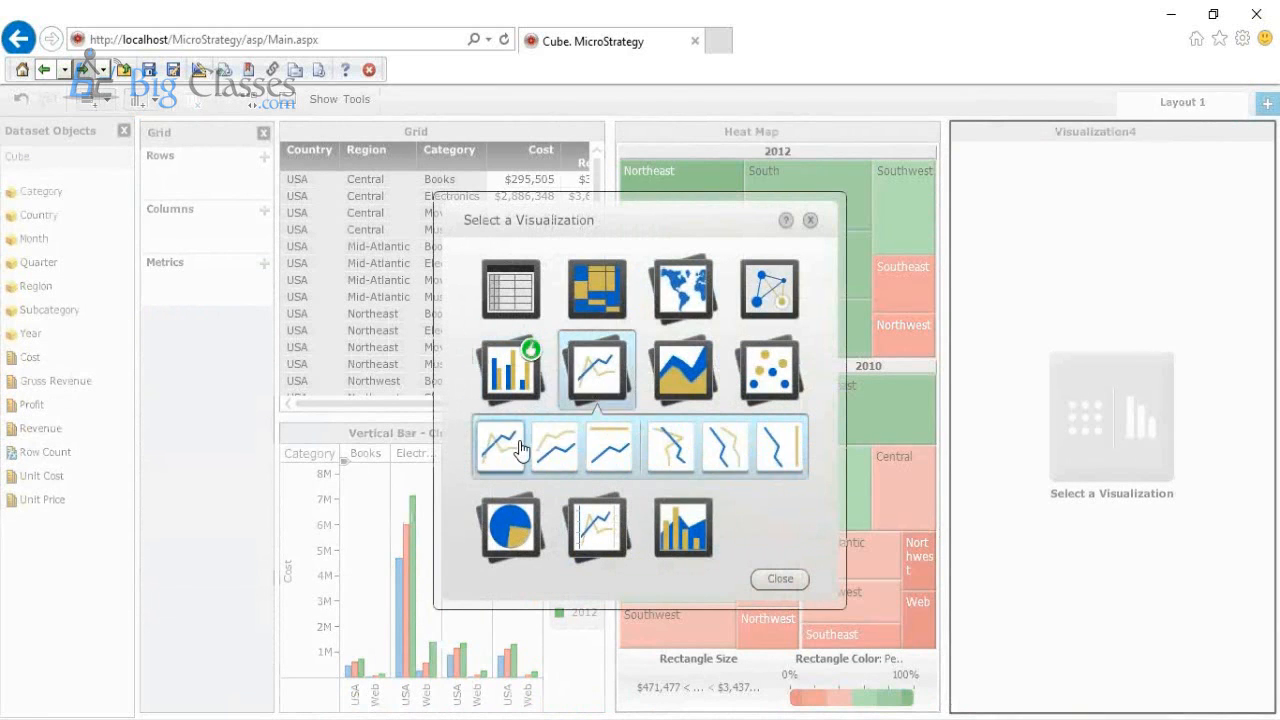
pyautogui.click(520, 449)
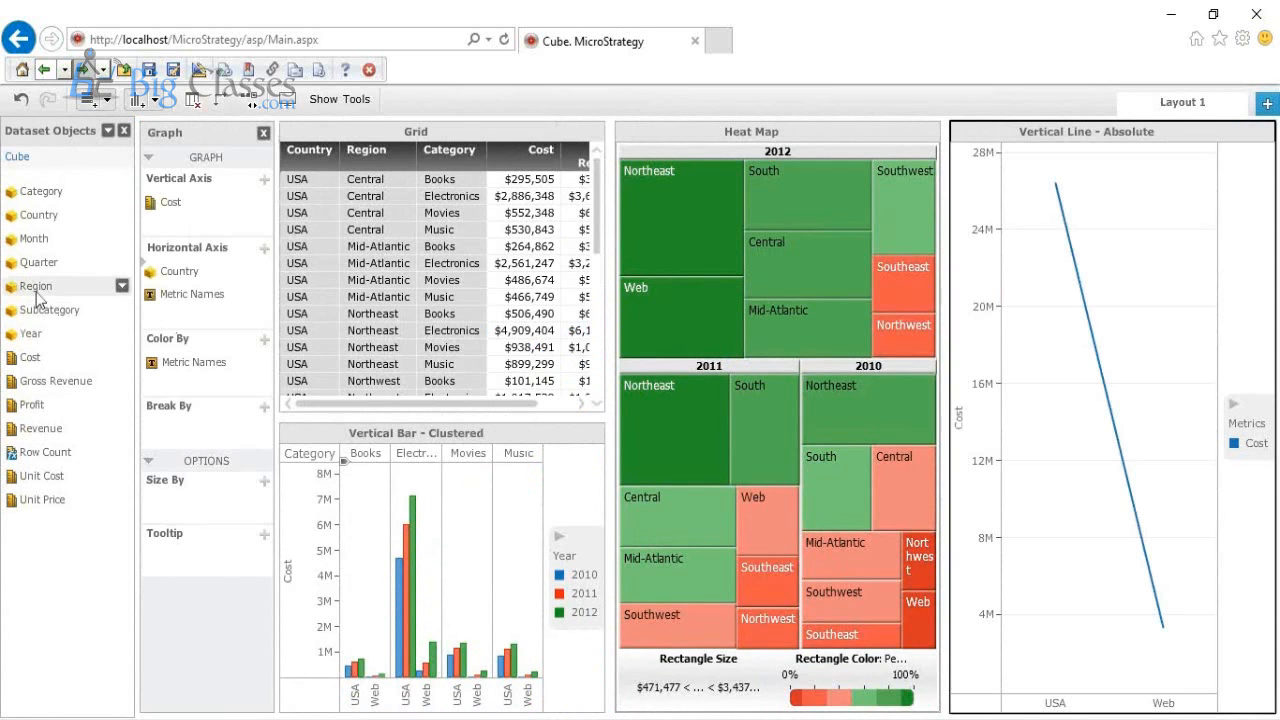
pyautogui.moveTo(40, 312); pyautogui.dragTo(204, 279)
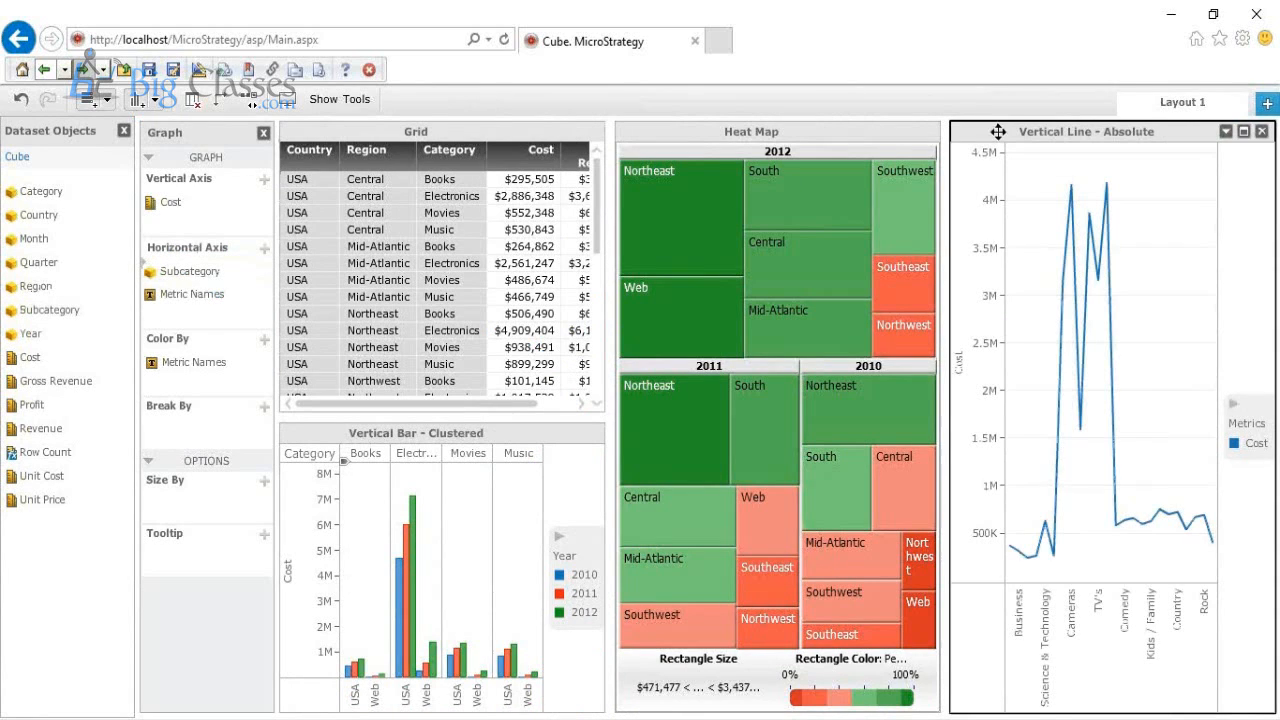
pyautogui.moveTo(998, 131); pyautogui.dragTo(756, 541)
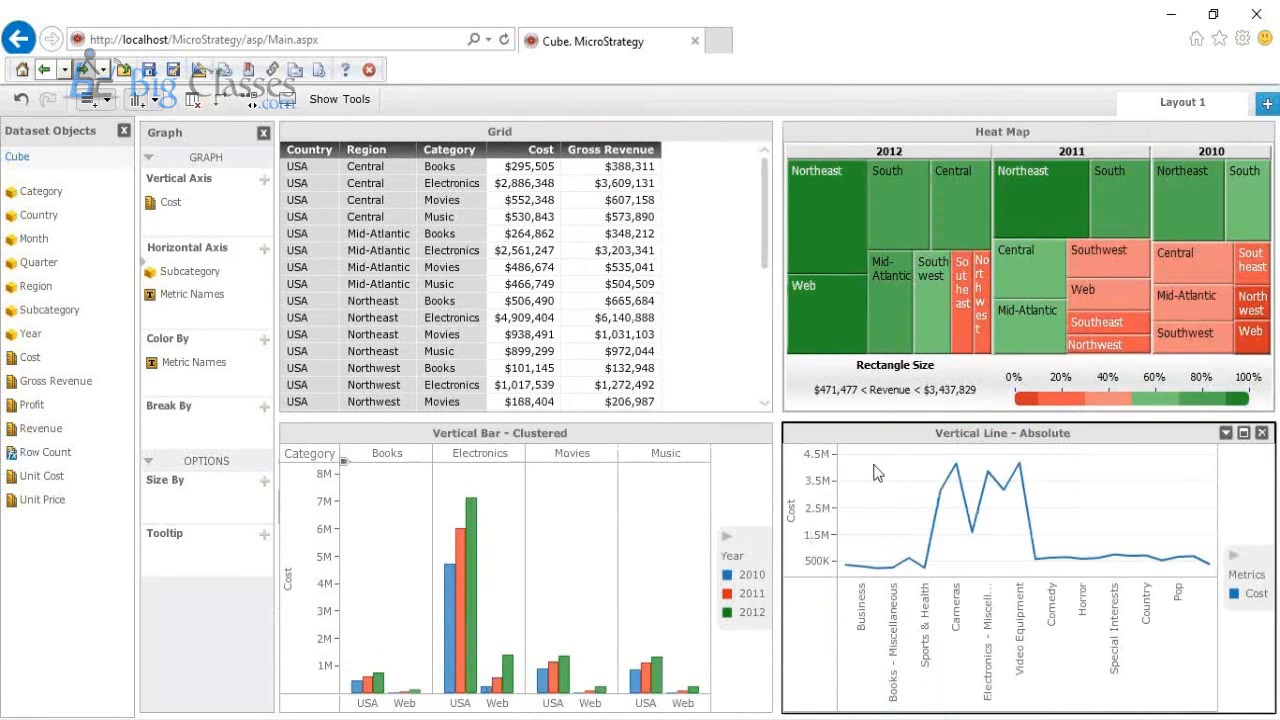
# Step: Enlarge the Heat Map in height and width within the layout, and switch the dashboard to Presentation View
pyautogui.moveTo(868, 418); pyautogui.dragTo(870, 540)
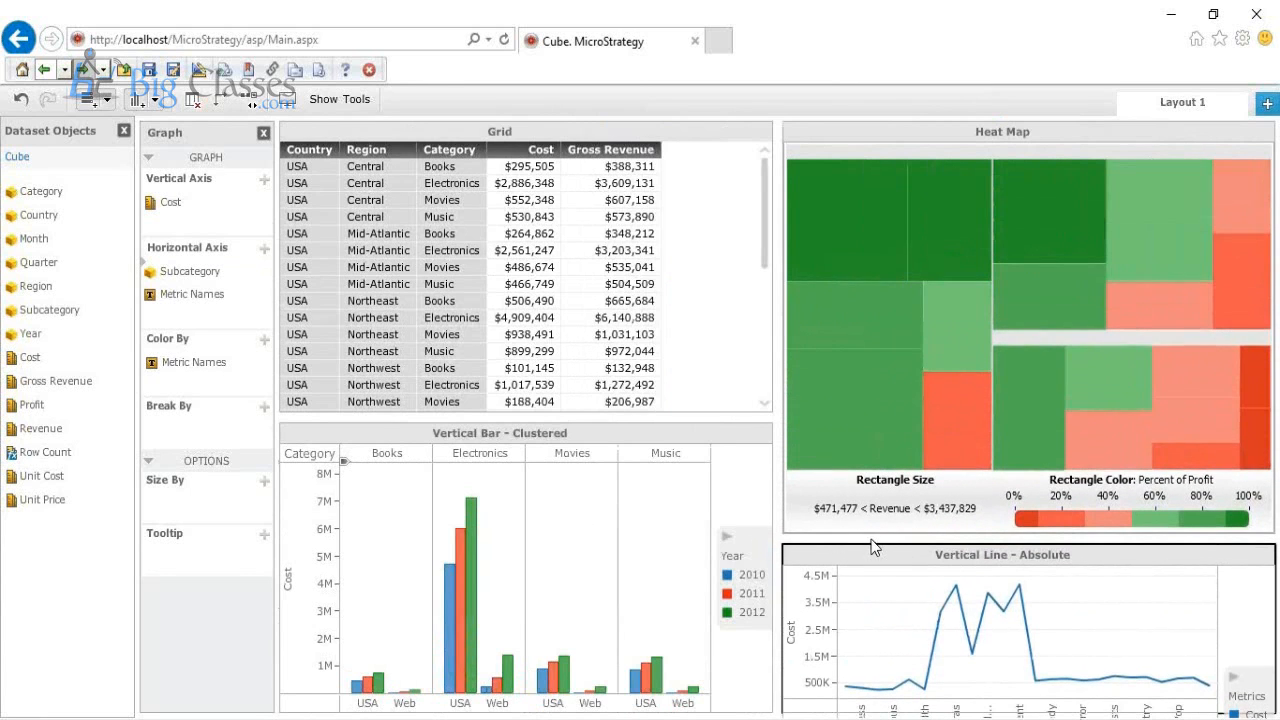
pyautogui.moveTo(779, 482); pyautogui.dragTo(713, 493)
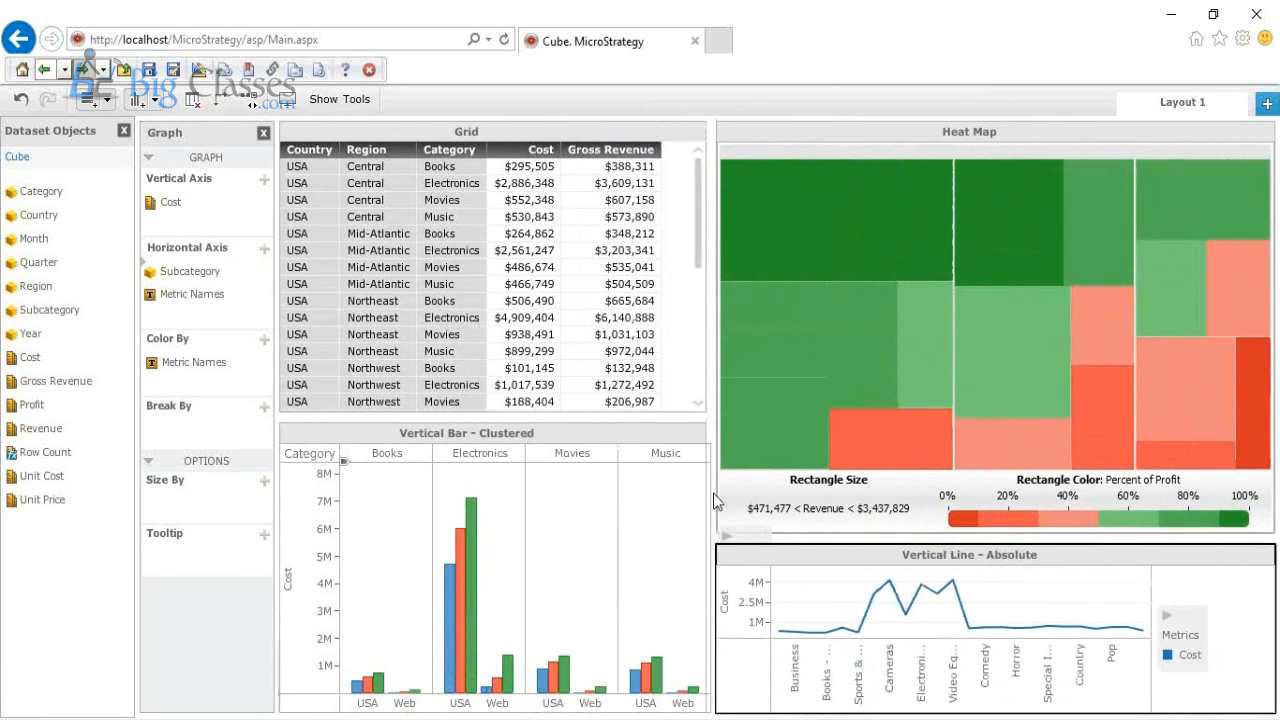
pyautogui.click(286, 101)
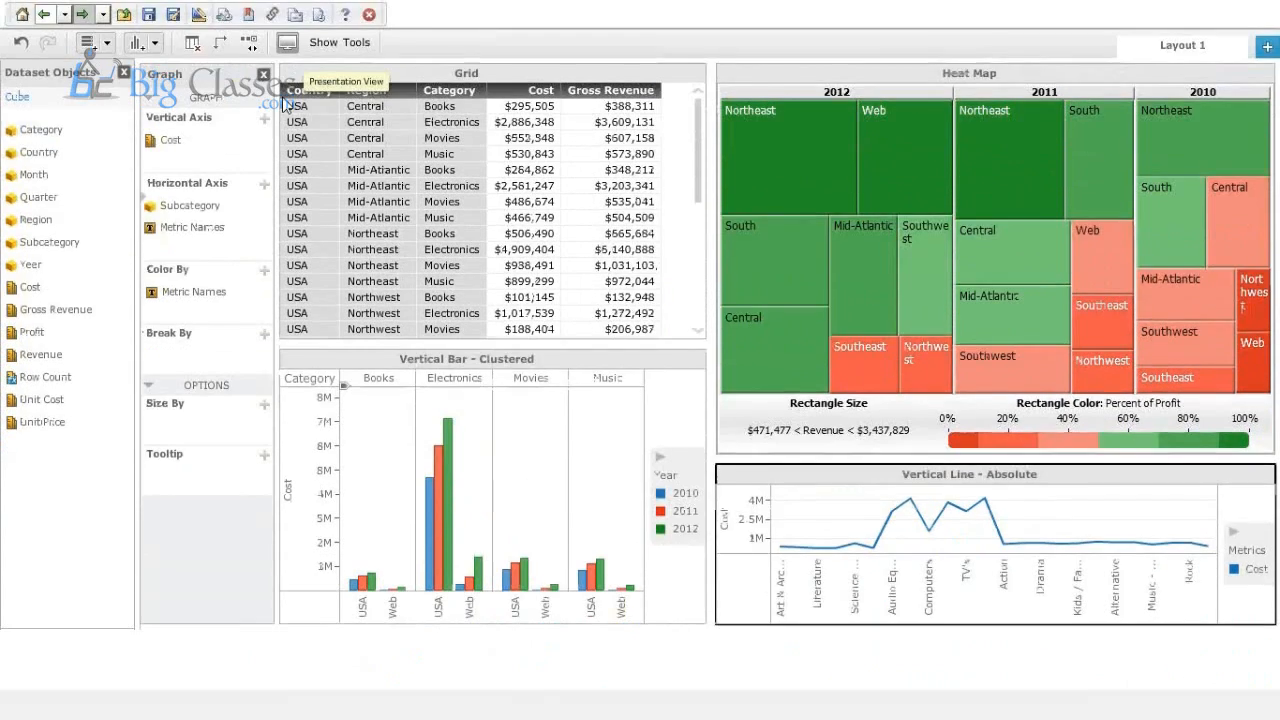
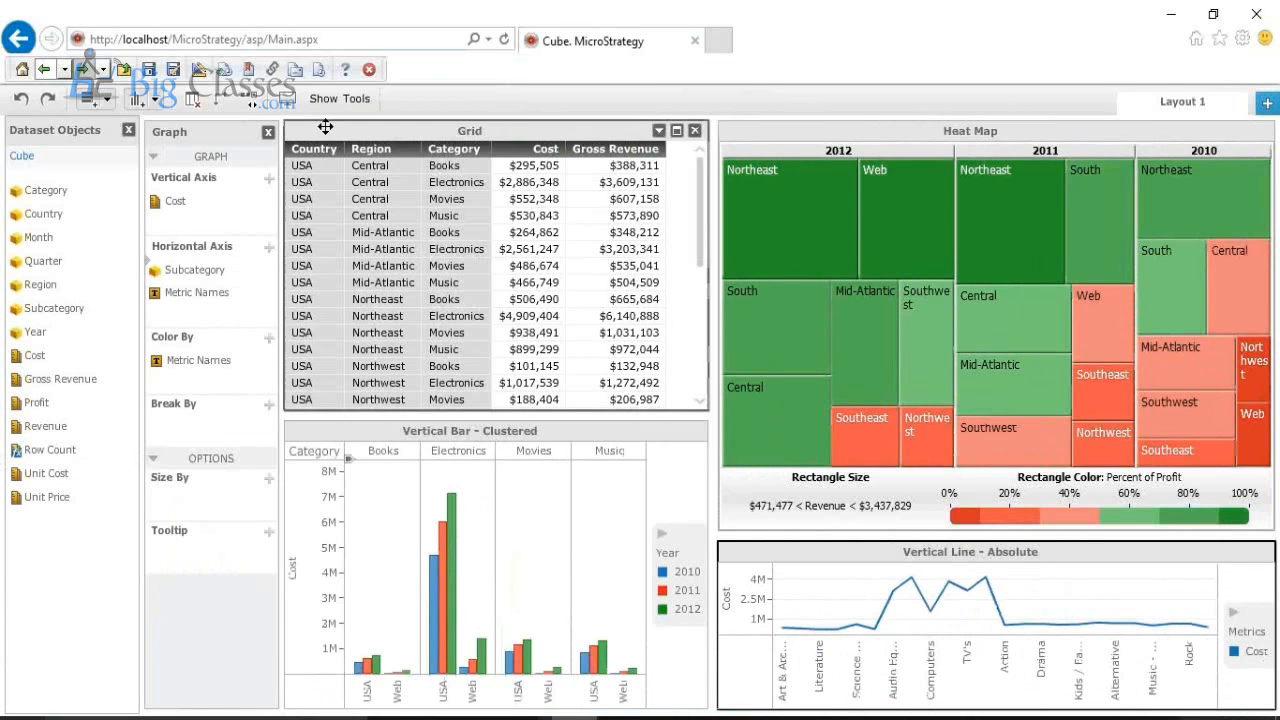
pyautogui.click(347, 100)
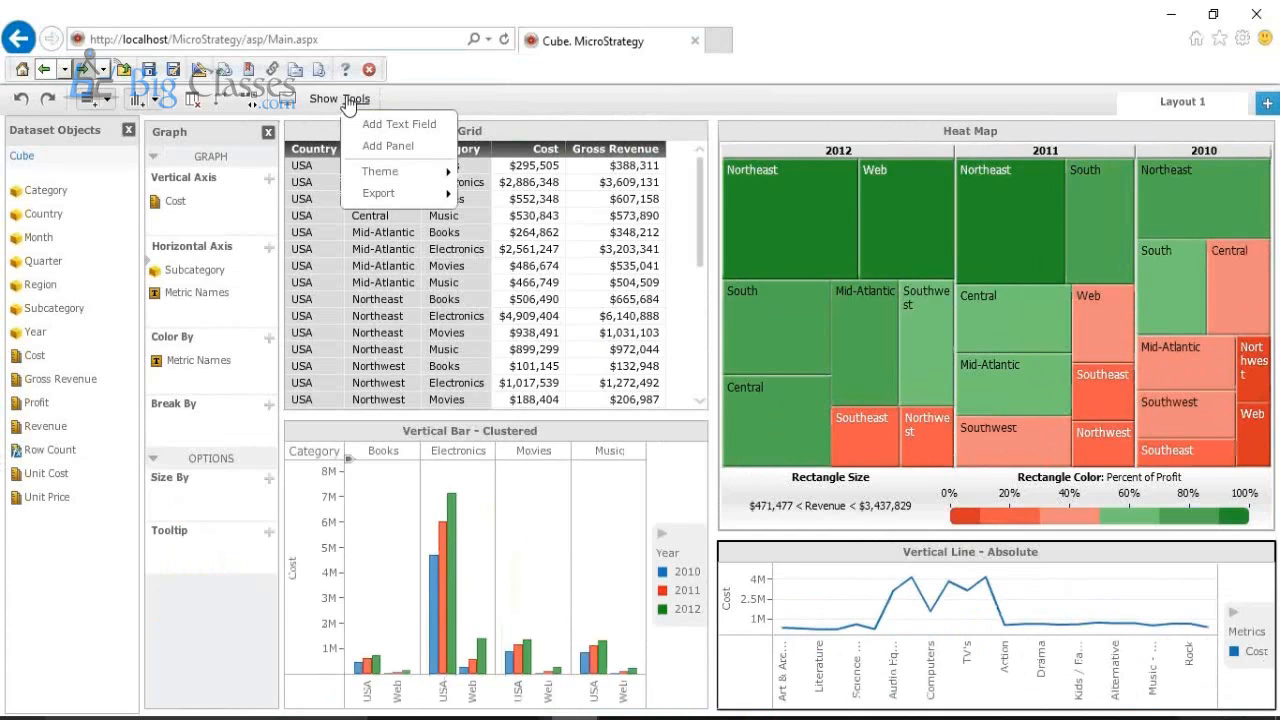
pyautogui.moveTo(393, 198)
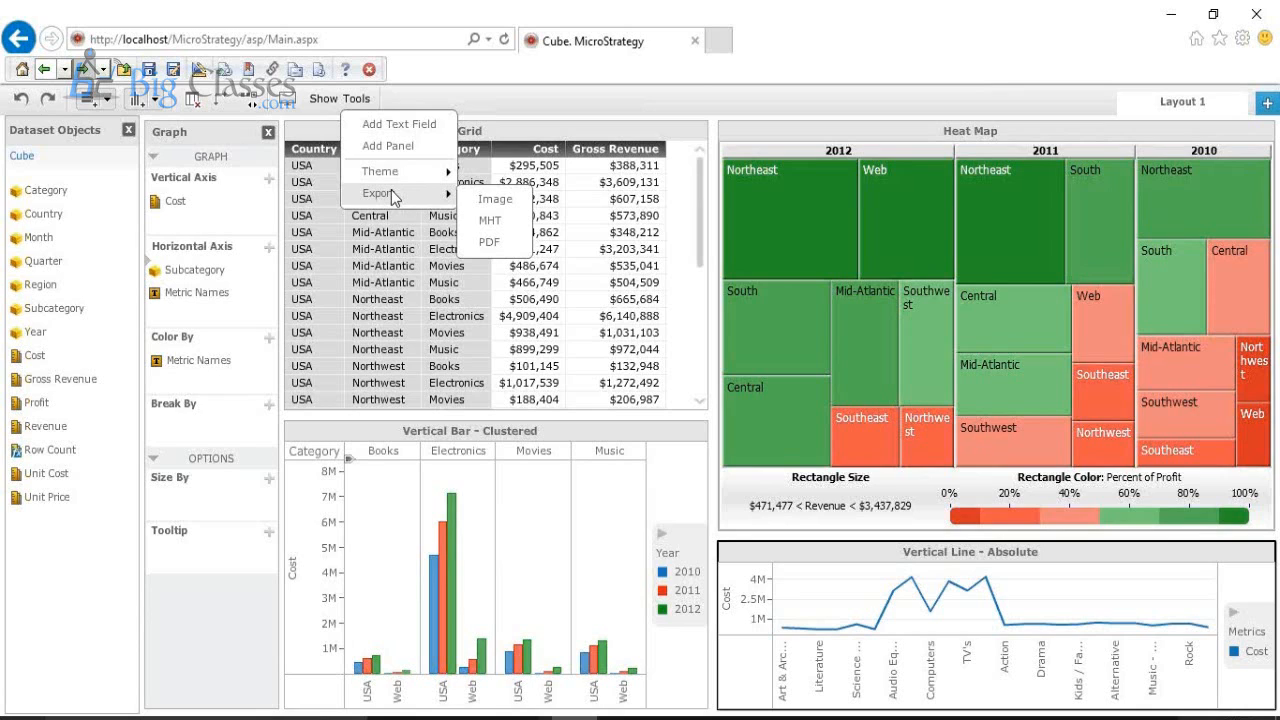
pyautogui.click(517, 103)
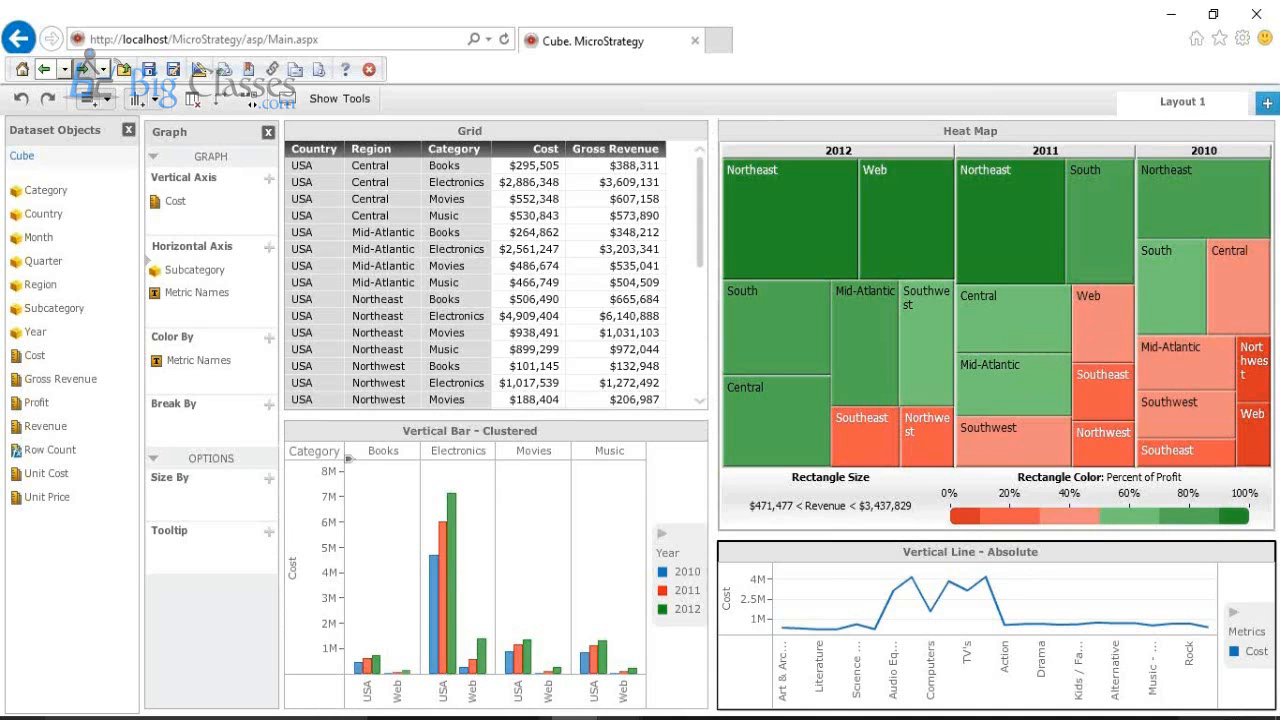
# Step: Switch to MicroStrategy Developer and bring its main window with the MicroStrategy Analytics Modules folder list to the front
pyautogui.click(548, 650)
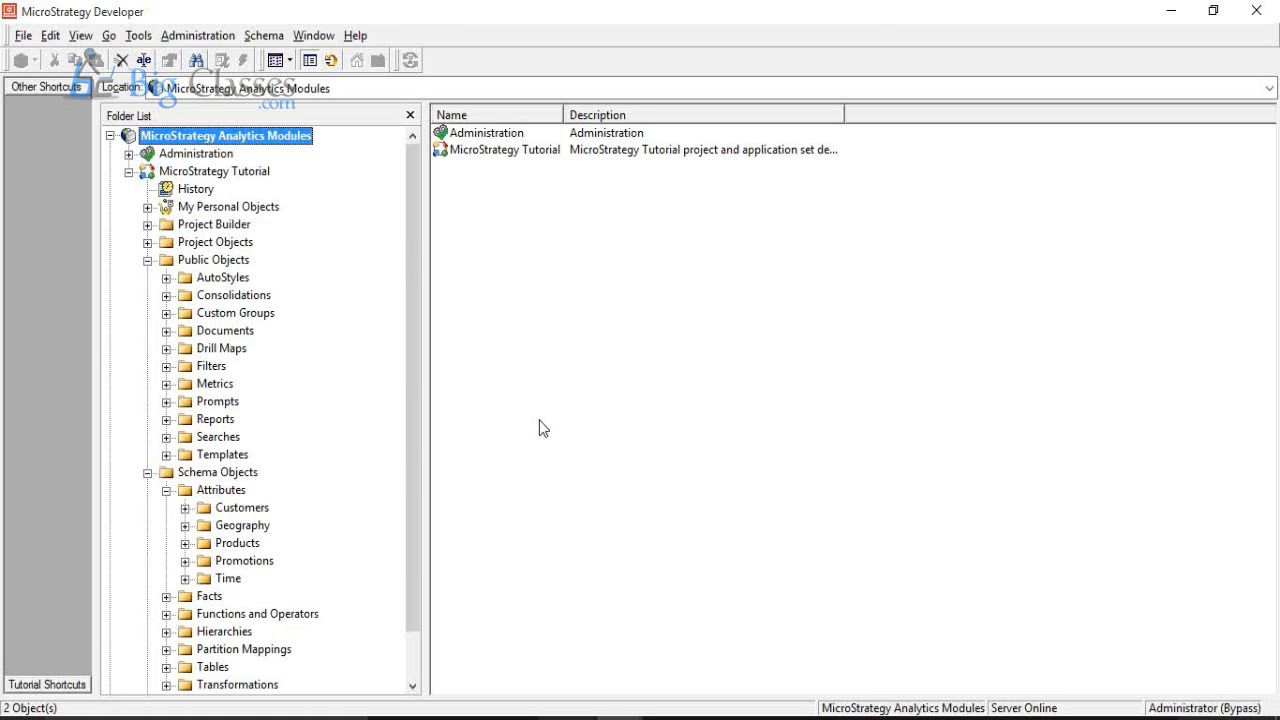
pyautogui.click(1029, 21)
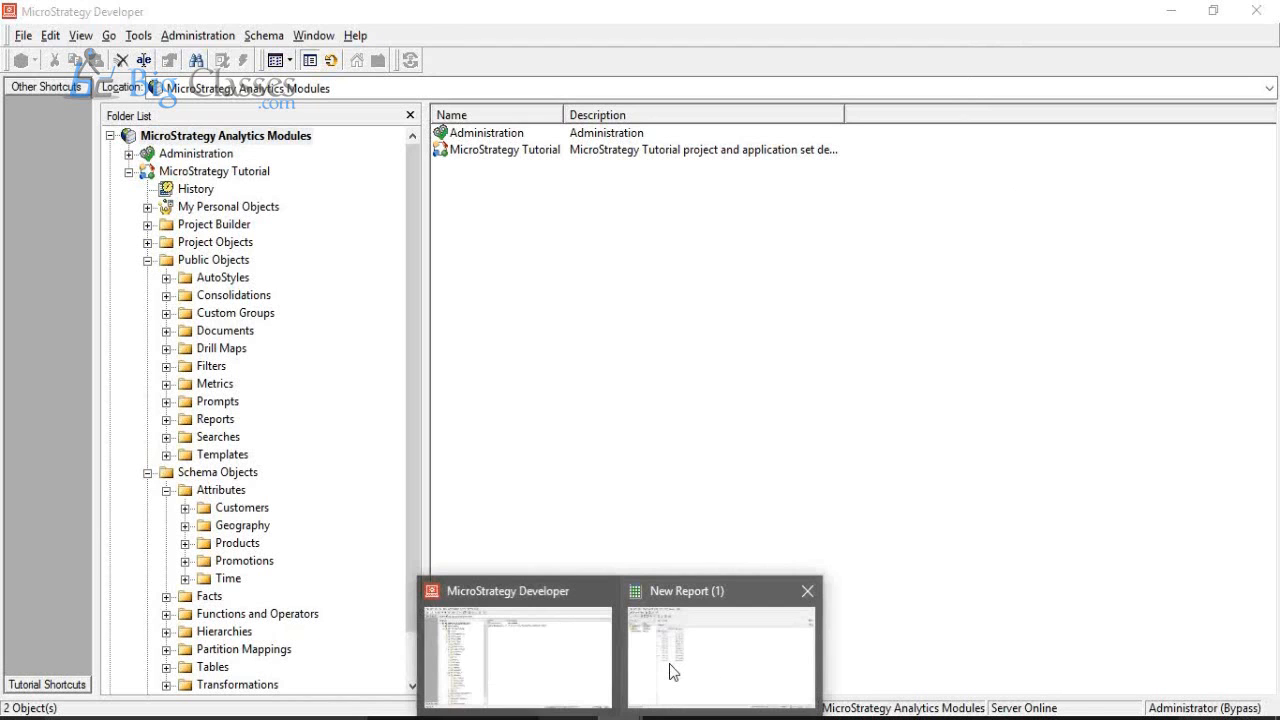
pyautogui.moveTo(700, 719)
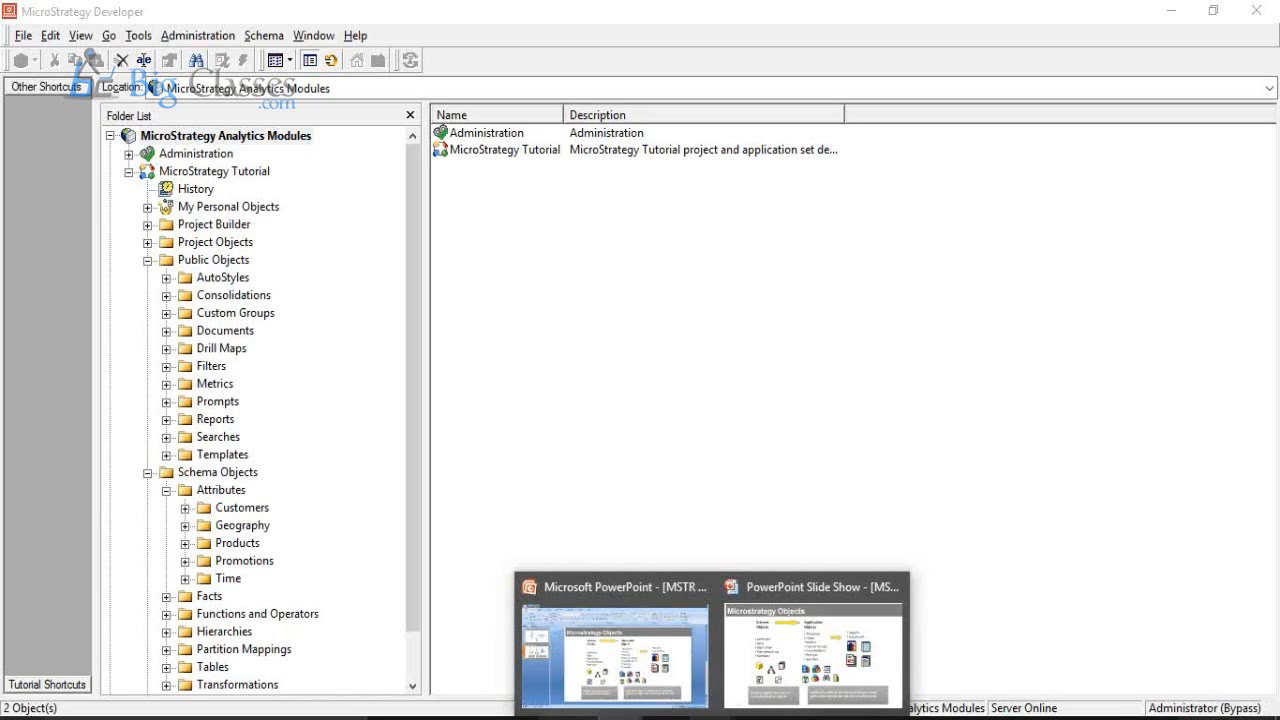
pyautogui.click(641, 461)
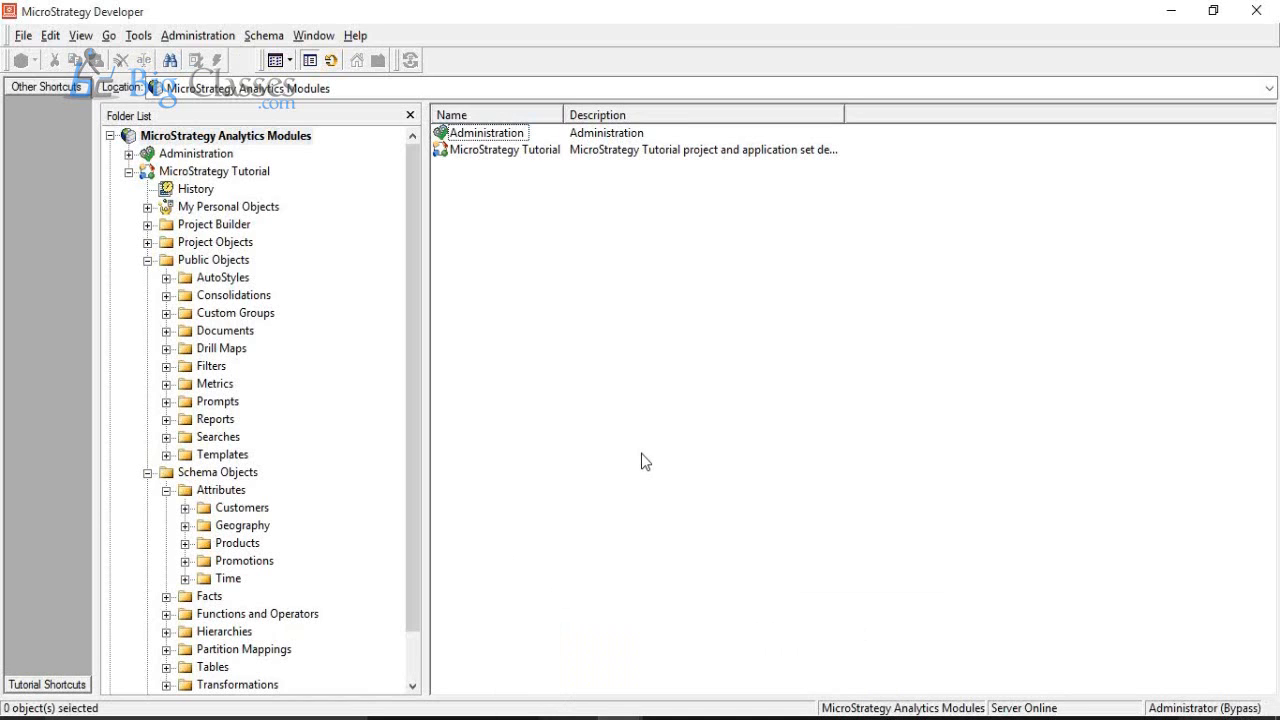